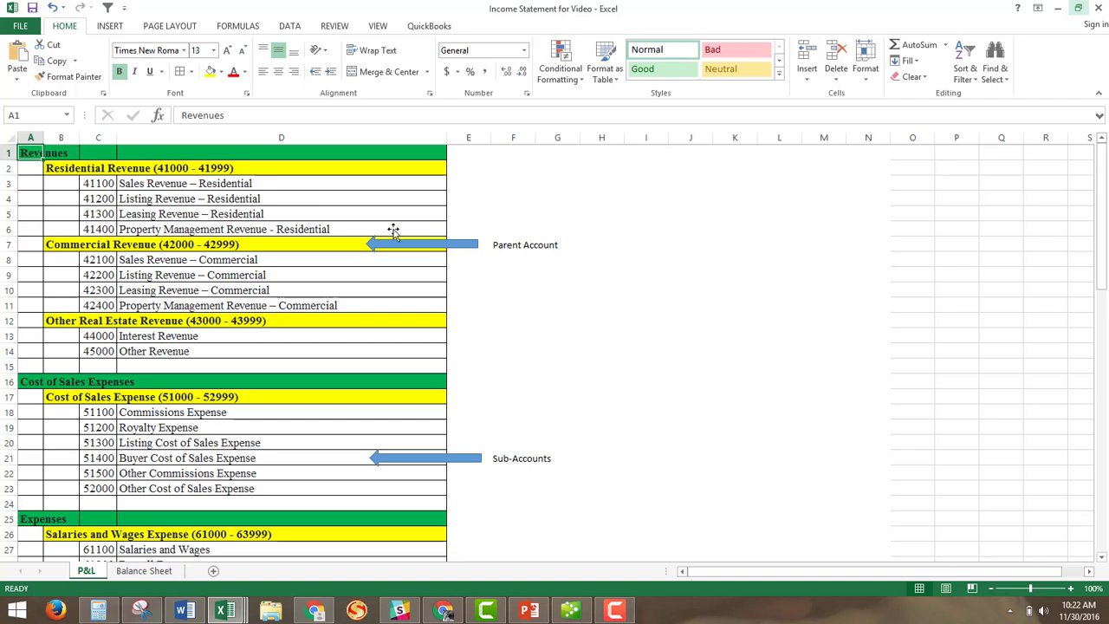
Review the residential, commercial and other real estate revenue accounts in the Revenues section of the P&L sheet
left_click(135, 152)
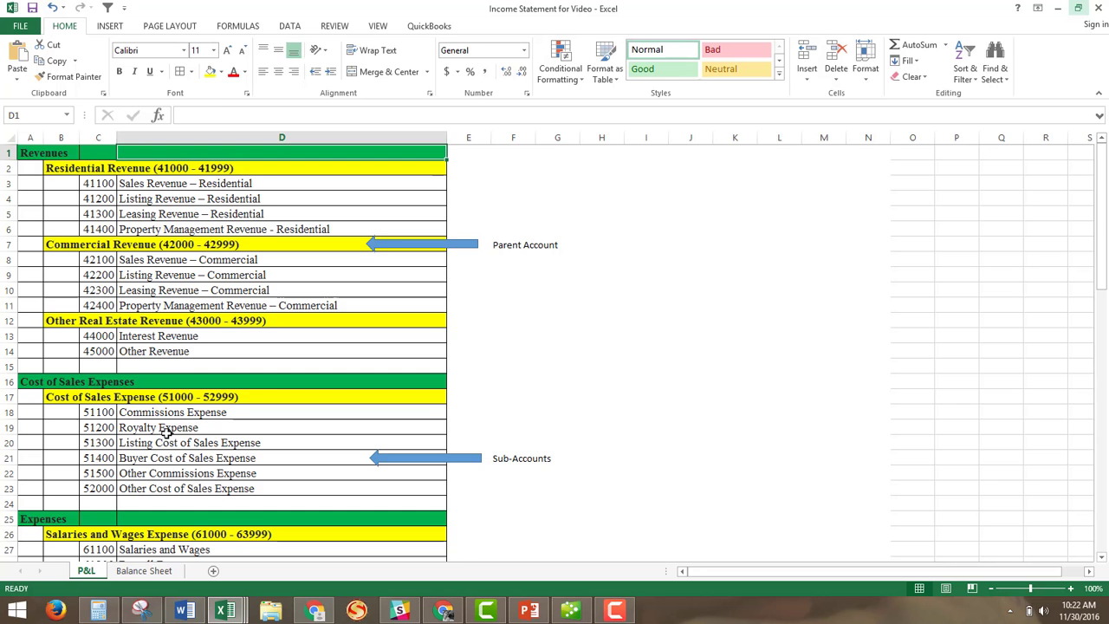
scroll(164, 429, "down", 2)
scroll(152, 425, "up", 2)
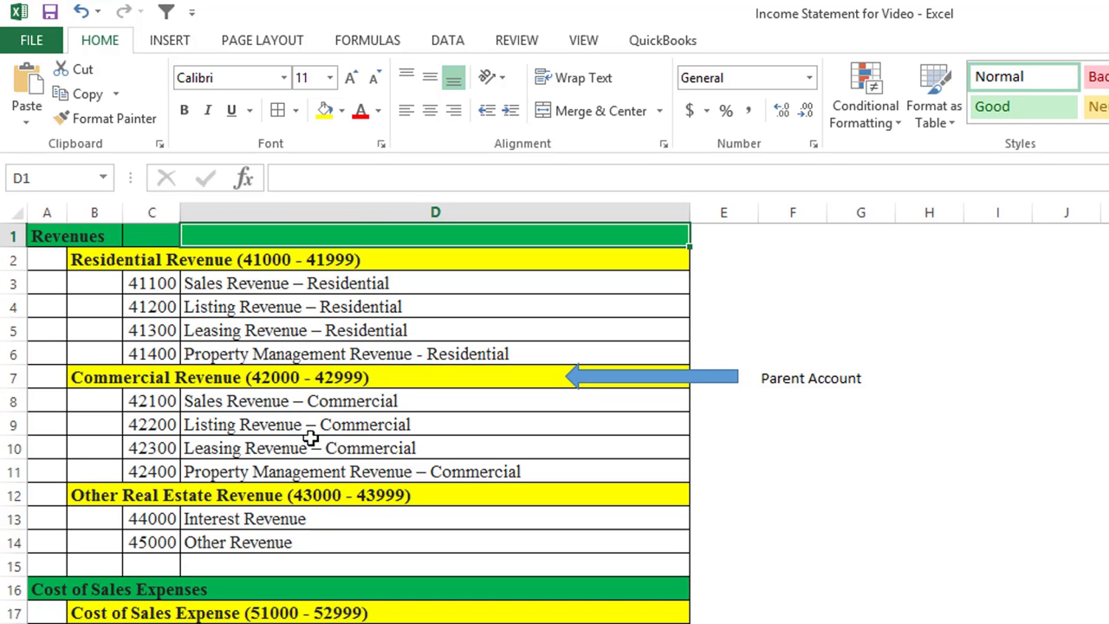
scroll(347, 495, "down", 1)
left_click(404, 497)
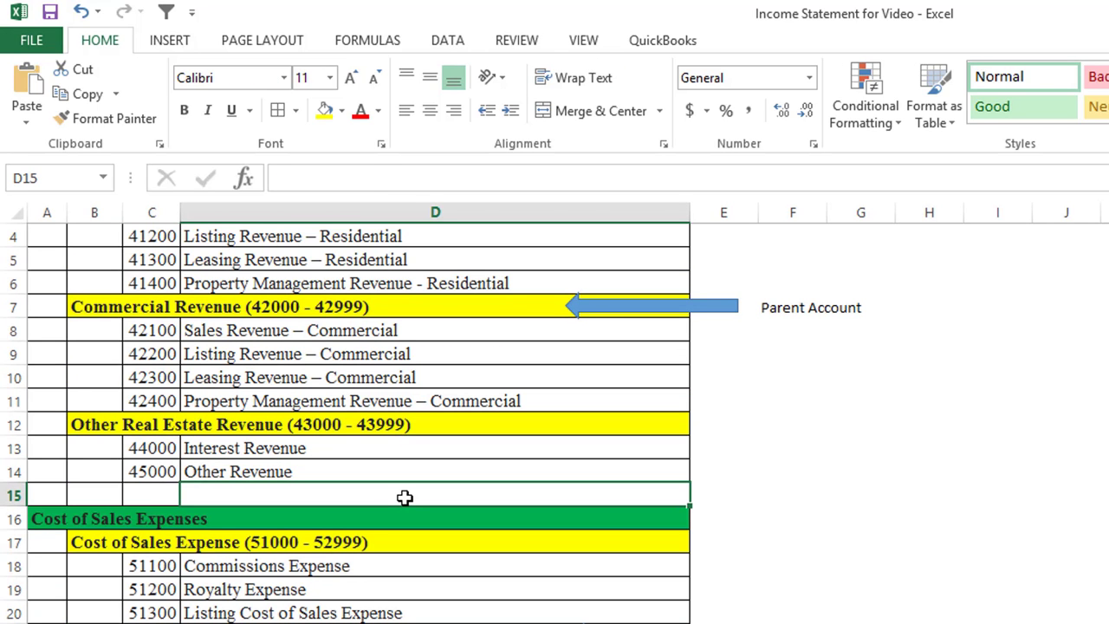
key("Left")
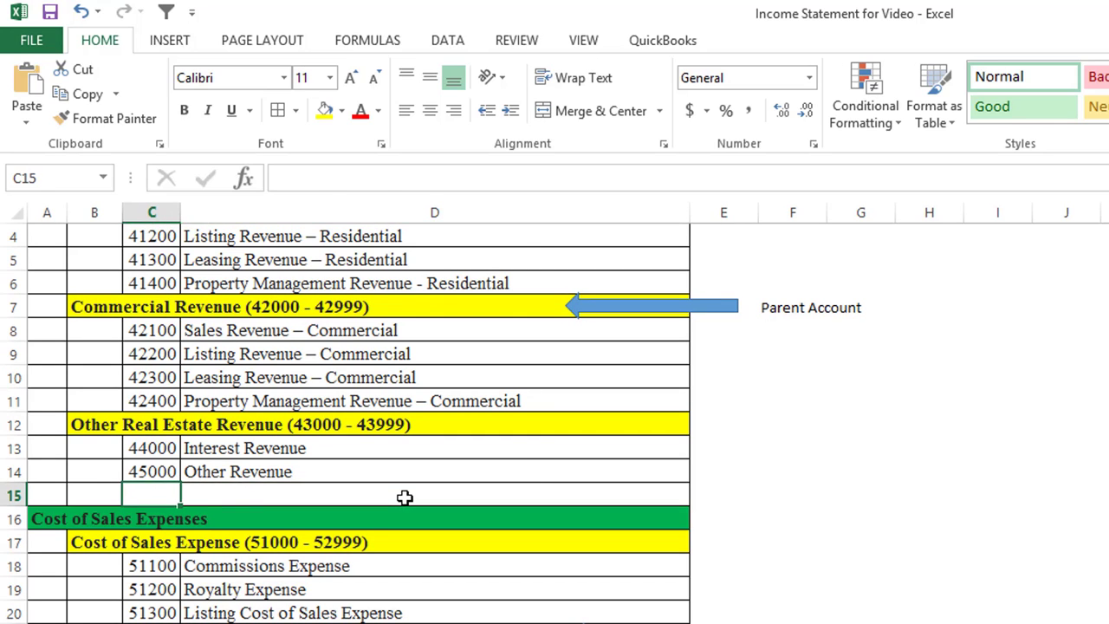
key("Up")
key("Up")
key("Right")
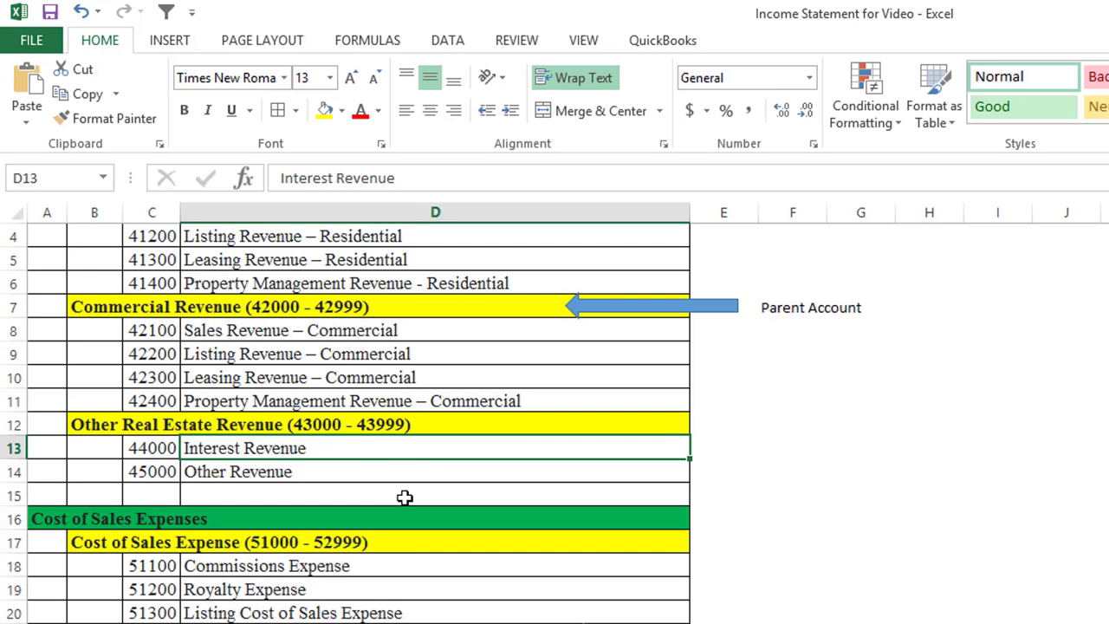
Examine the Cost of Sales Expense parent account and its sub-accounts numbered 51100 to 52000
scroll(405, 497, "down", 2)
left_click(224, 494)
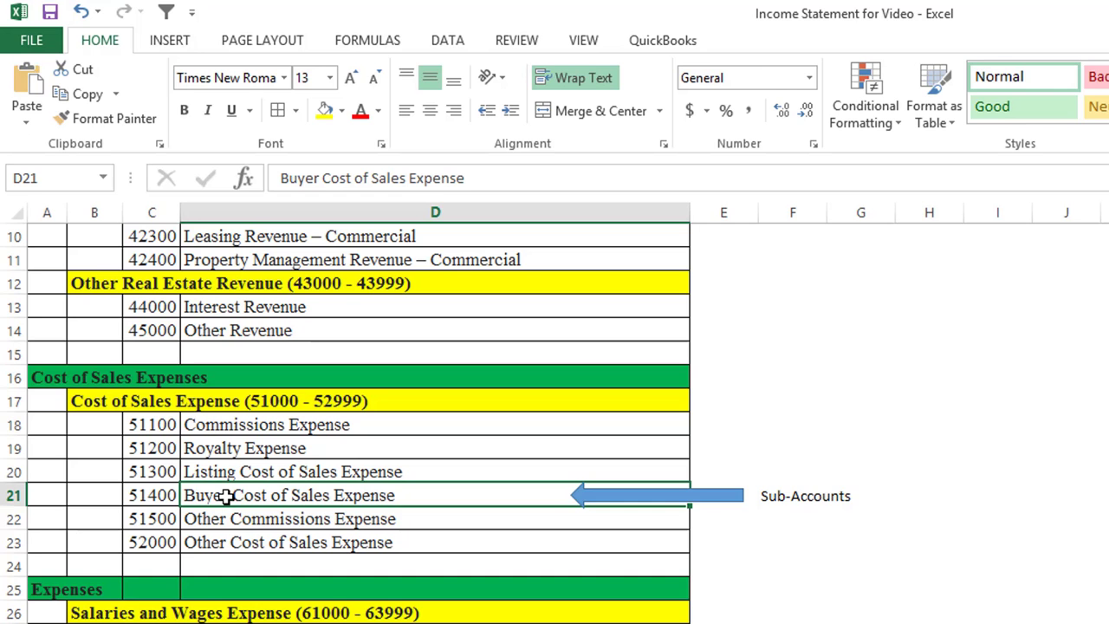
key("Down")
key("Down")
key("Down")
key("Down")
key("Down")
scroll(37, 537, "down", 2)
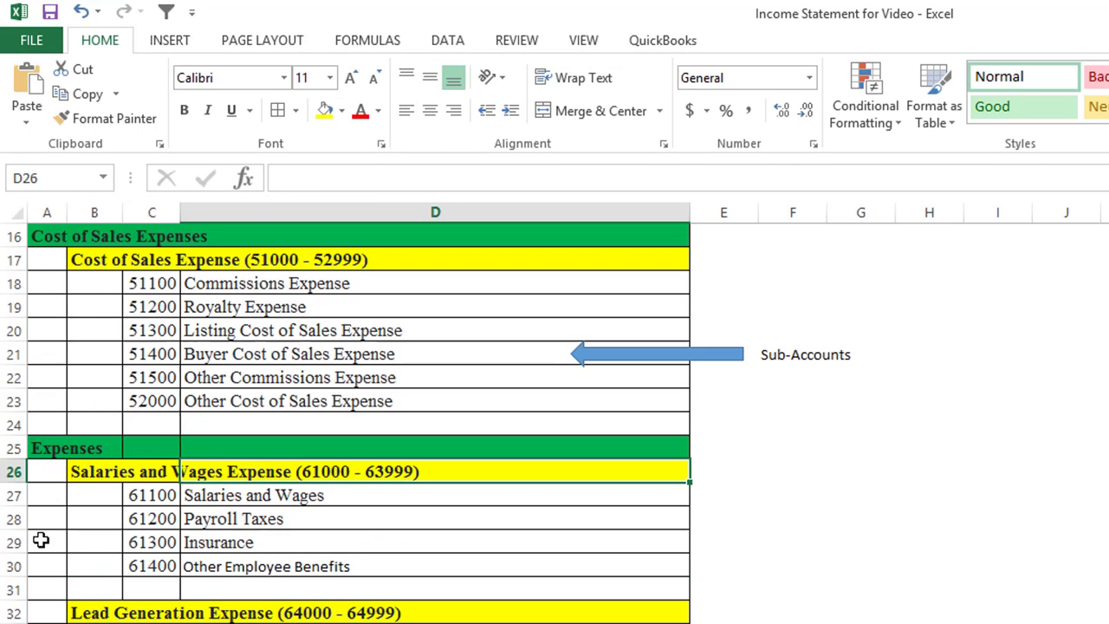
Go through the Salaries and Wages Expense sub-accounts, from Salaries and Wages to Other Employee Benefits
scroll(332, 500, "down", 2)
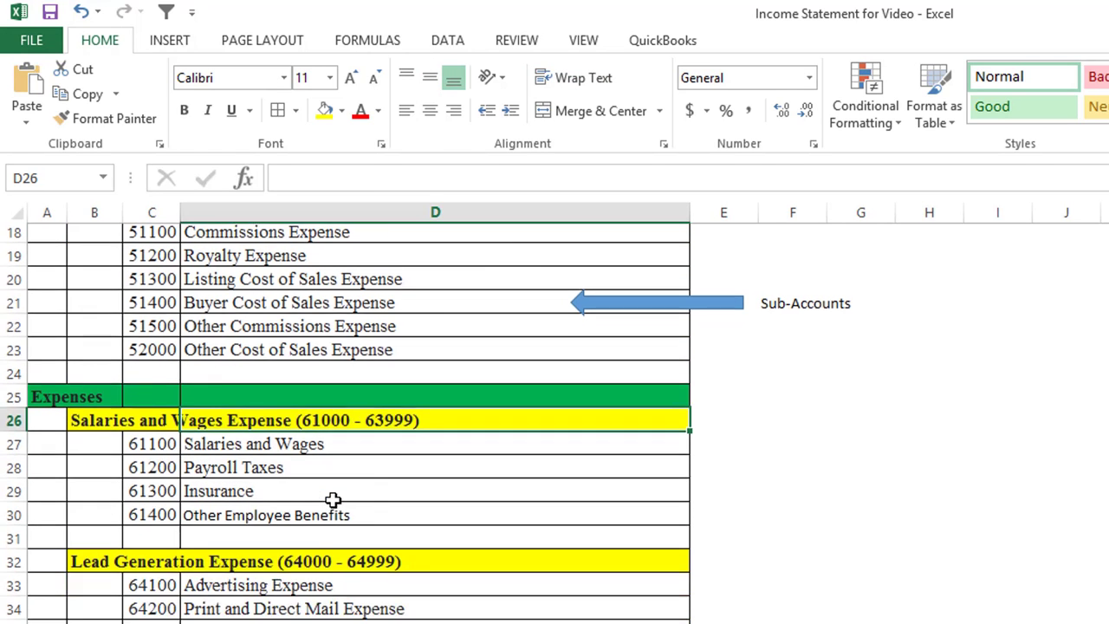
left_click(303, 394)
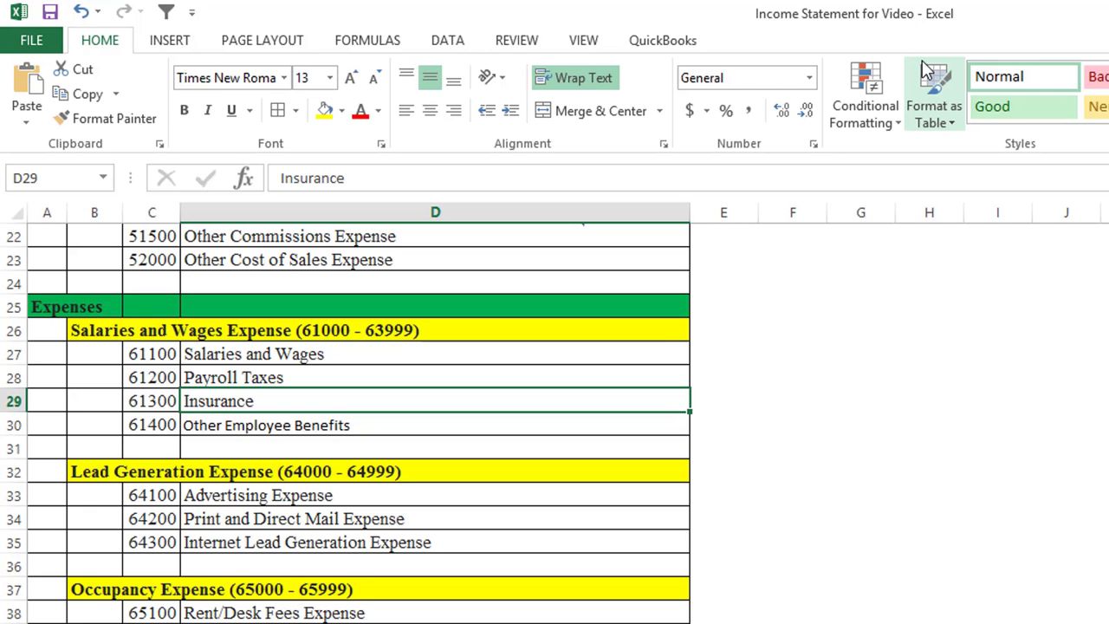
key("Up")
key("Up")
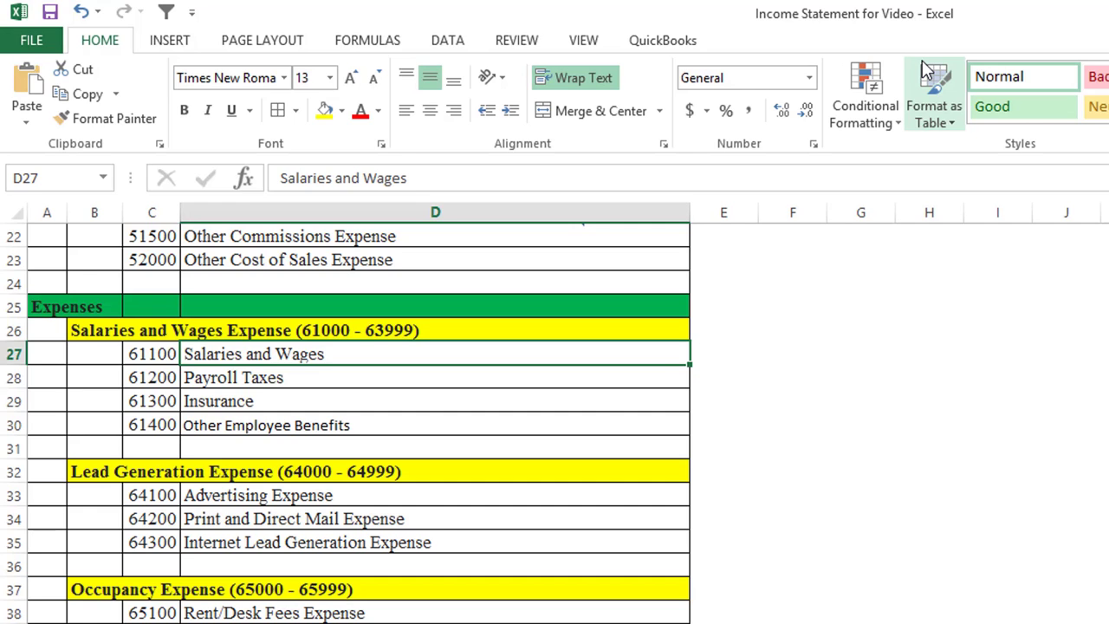
key("Down")
key("Up")
key("Down")
key("Down")
key("Down")
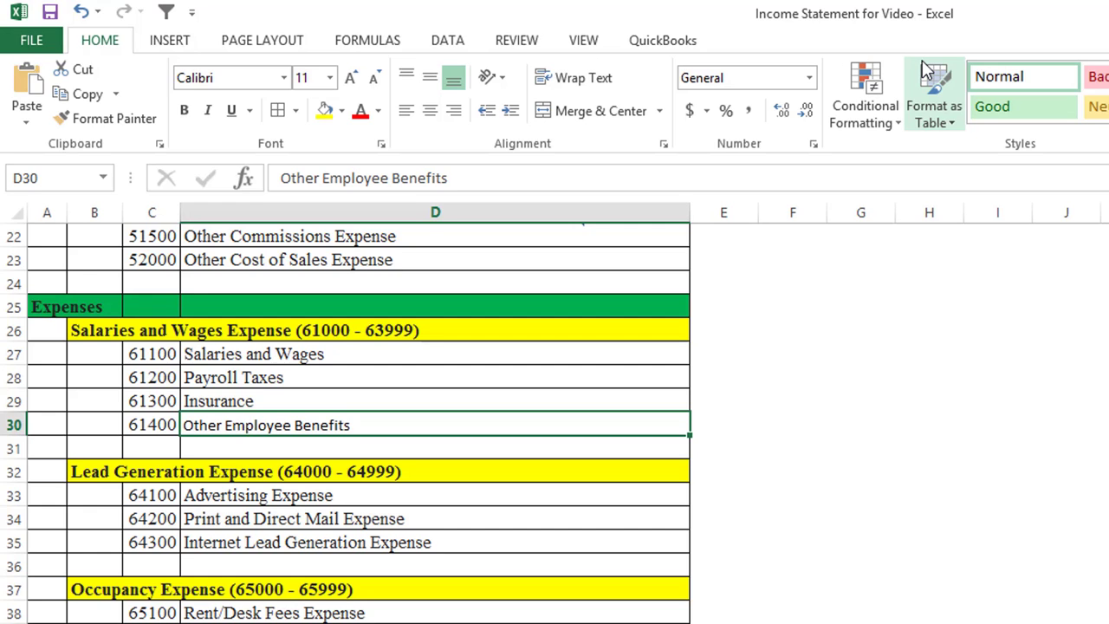
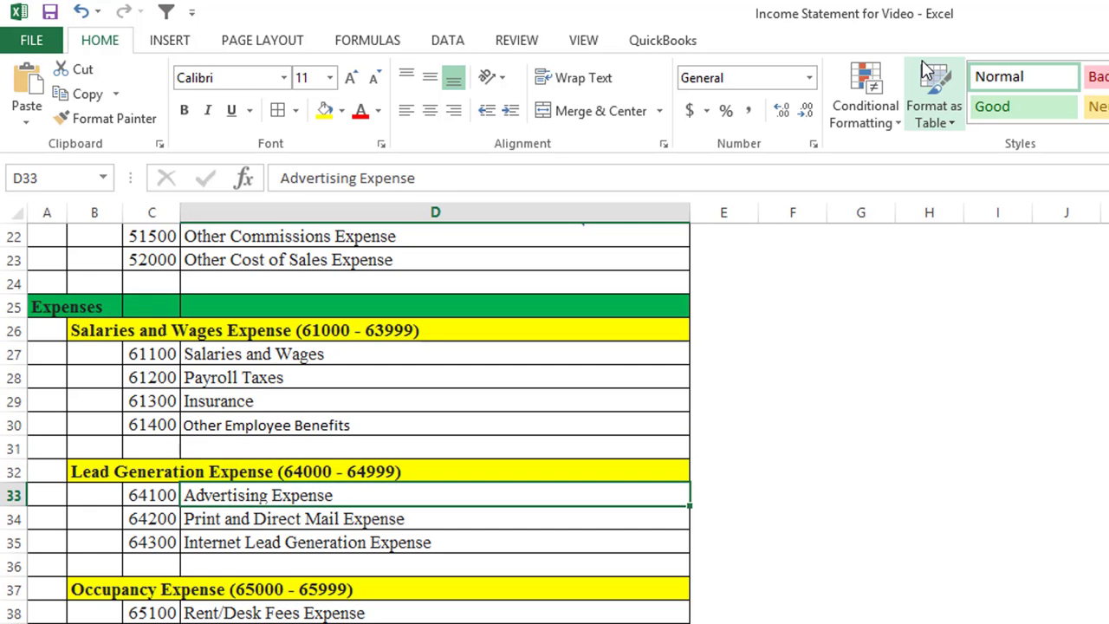
Go through the Lead Generation Expense sub-accounts for advertising, print and direct mail, and internet lead generation
key("Left")
key("Up")
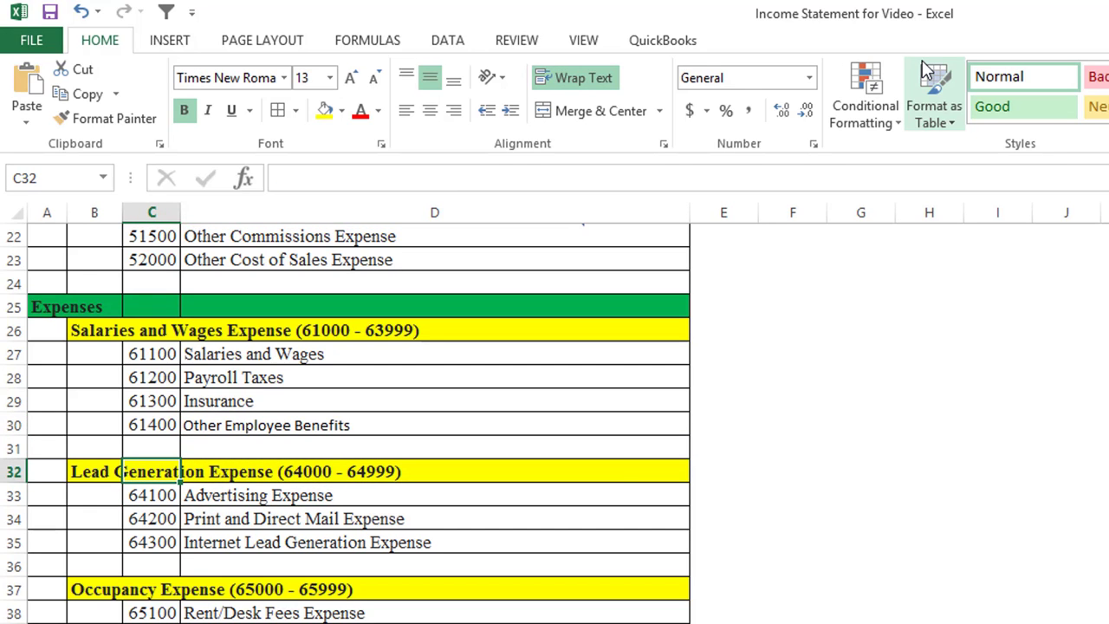
key("Down")
key("Right")
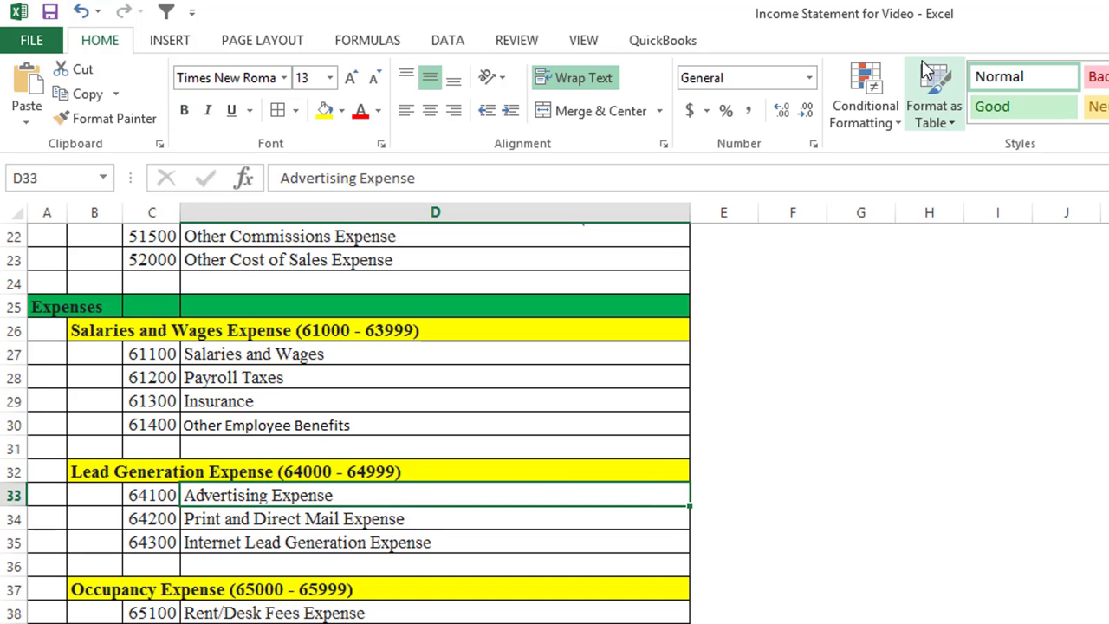
key("Down")
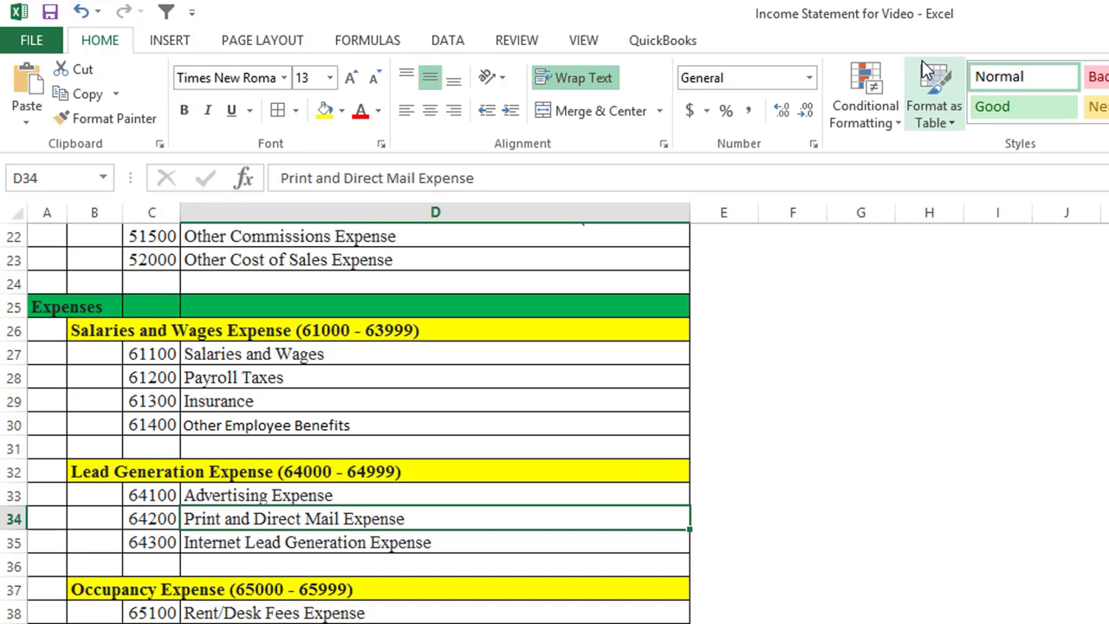
key("Down")
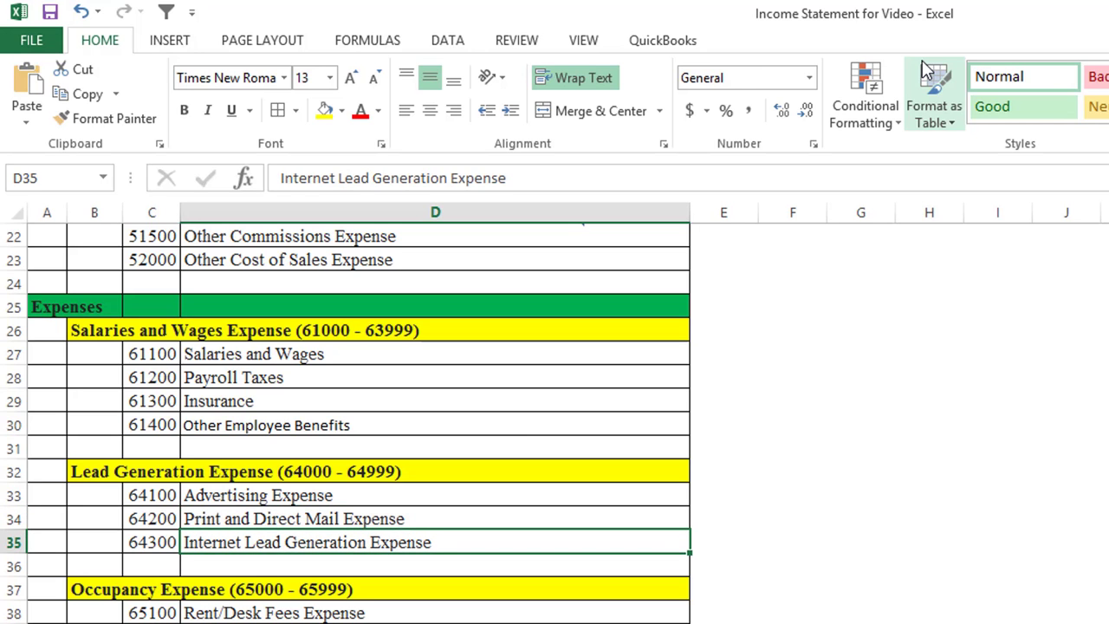
Examine the Occupancy Expense sub-accounts one by one, from Rent/Desk Fees Expense to Other Occupancy Expenses
key("Down")
key("Down")
key("Down")
key("Down")
key("Down")
key("Down")
key("Down")
key("Down")
key("Down")
key("Down")
key("Down")
key("Down")
key("Down")
key("Down")
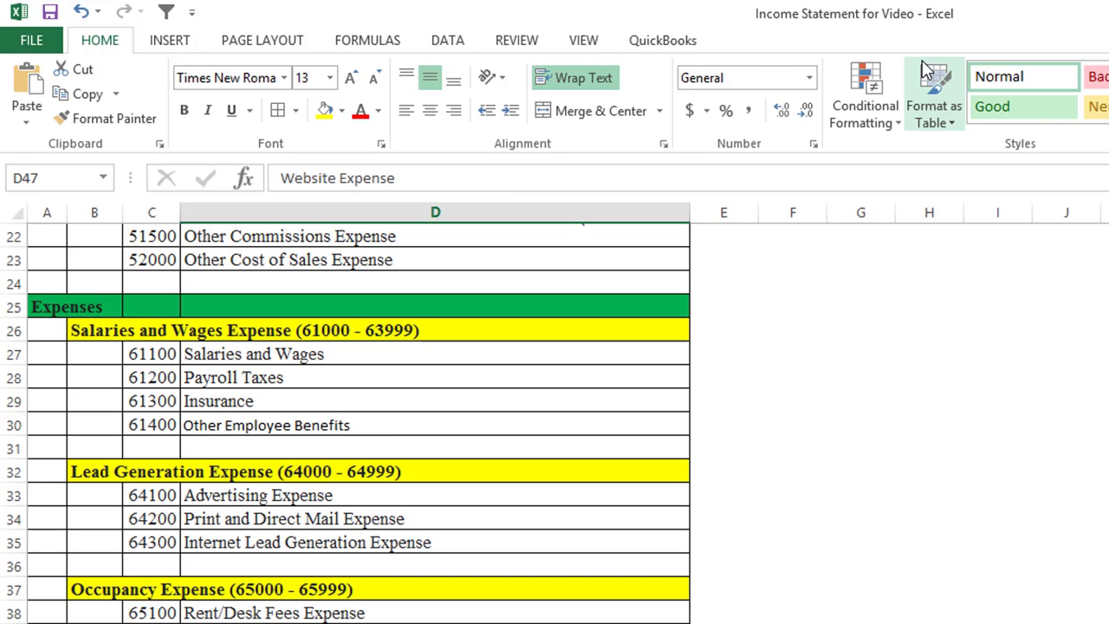
key("Down")
key("Up")
key("Up")
key("Up")
key("Up")
key("Up")
key("Up")
key("Up")
key("Up")
key("Up")
key("Up")
key("Up")
key("Up")
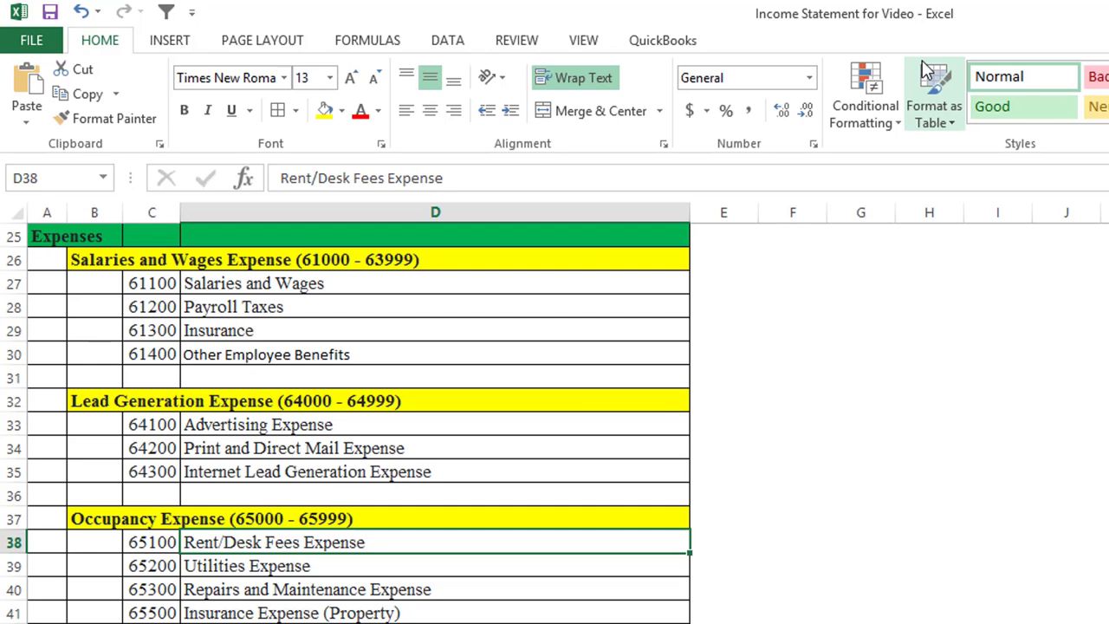
key("Down")
key("Down")
key("Down")
key("Down")
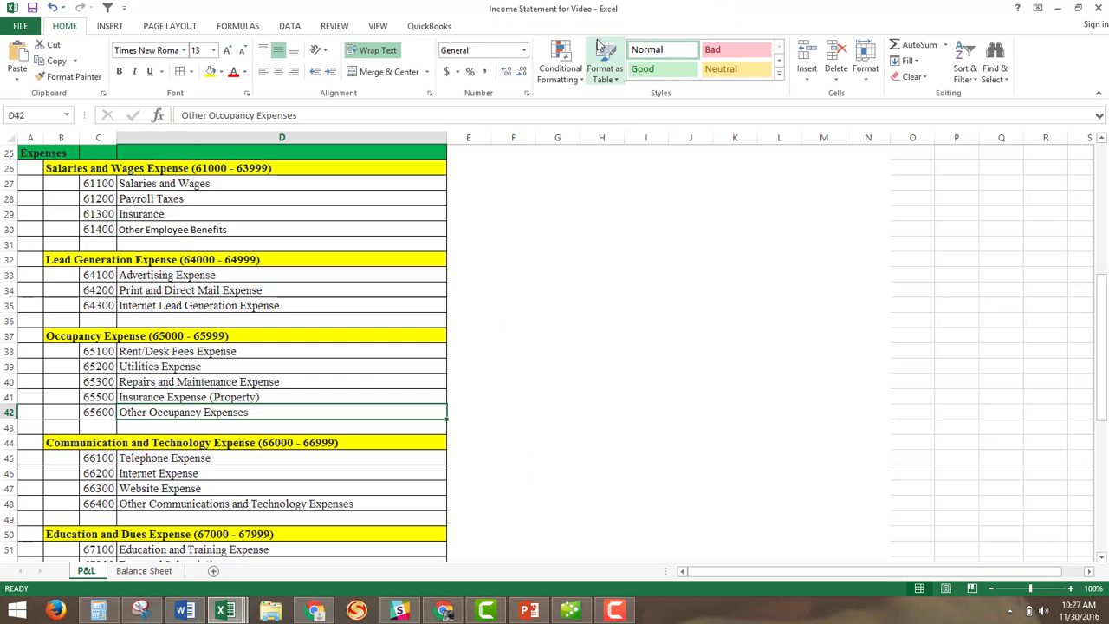
Examine the Communication and Technology Expense sub-accounts for telephone, internet, website and other technology costs
key("Down")
key("Down")
key("Down")
key("Down")
key("Down")
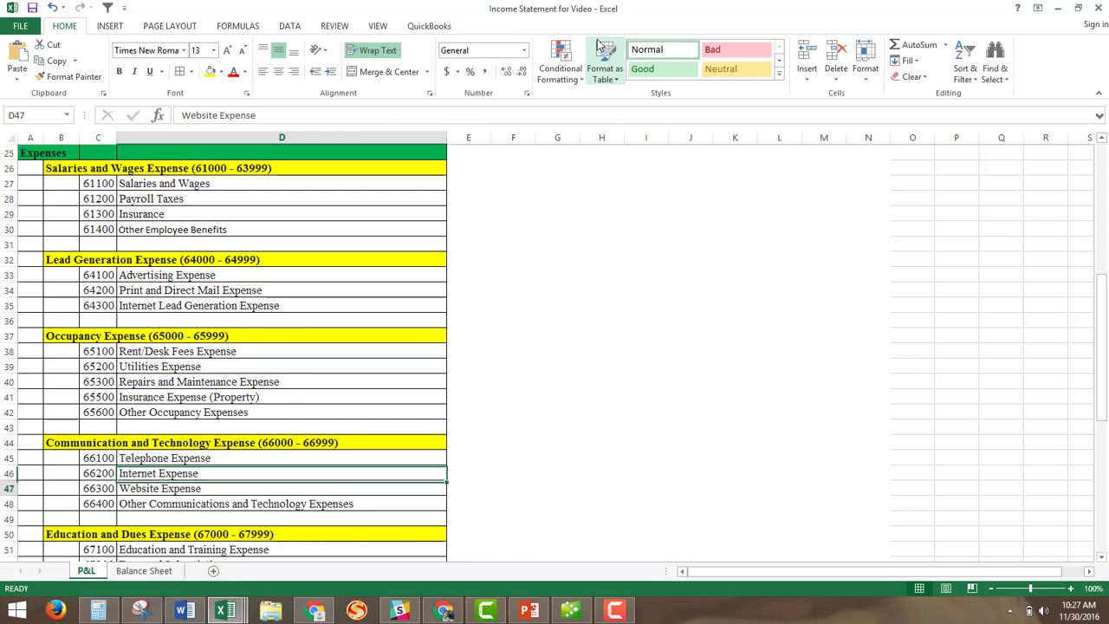
key("Down")
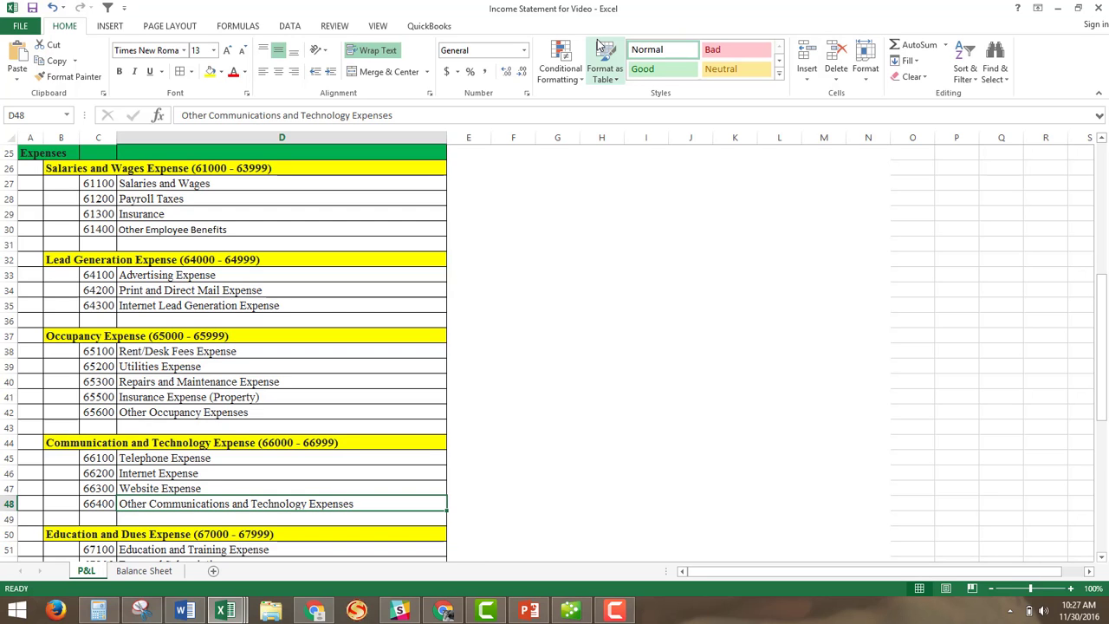
Examine the Education and Dues Expense sub-accounts, from Education and Training Expense to Other Education and Dues Expense
key("Down")
key("Down")
key("Down")
key("Down")
key("Down")
key("Down")
key("Down")
key("Down")
key("Down")
key("Down")
key("Down")
key("Down")
key("Down")
key("Down")
key("Down")
key("Up")
key("Up")
key("Up")
key("Up")
key("Up")
key("Up")
key("Up")
key("Up")
key("Up")
key("Up")
key("Up")
key("Up")
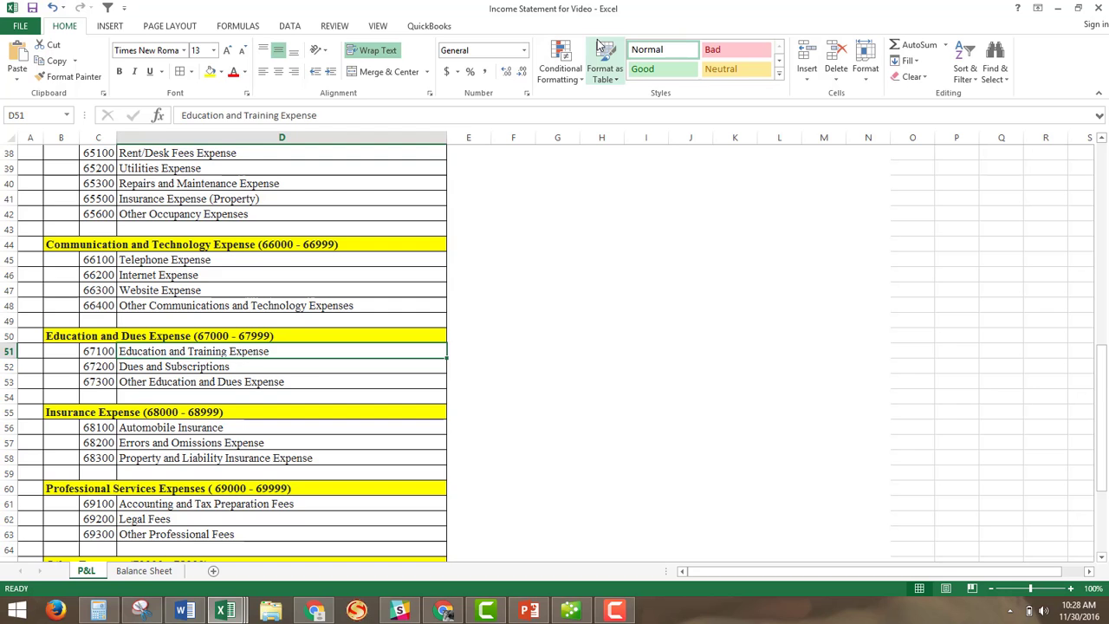
key("Down")
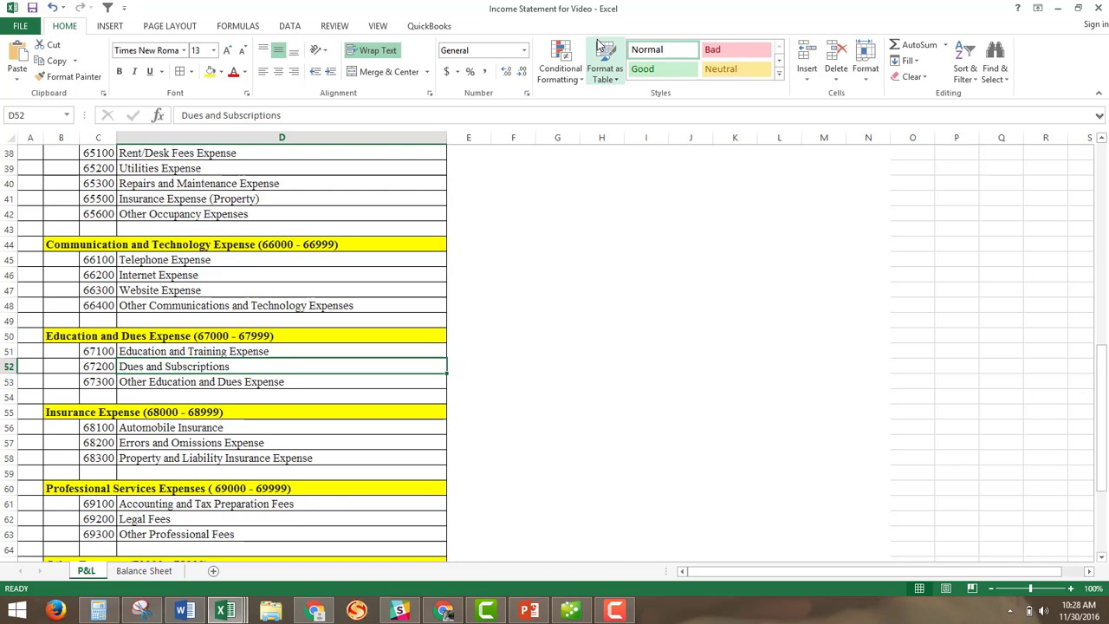
key("Down")
Examine the Insurance Expense sub-accounts for automobile, errors and omissions, and property and liability insurance
key("Down")
key("Down")
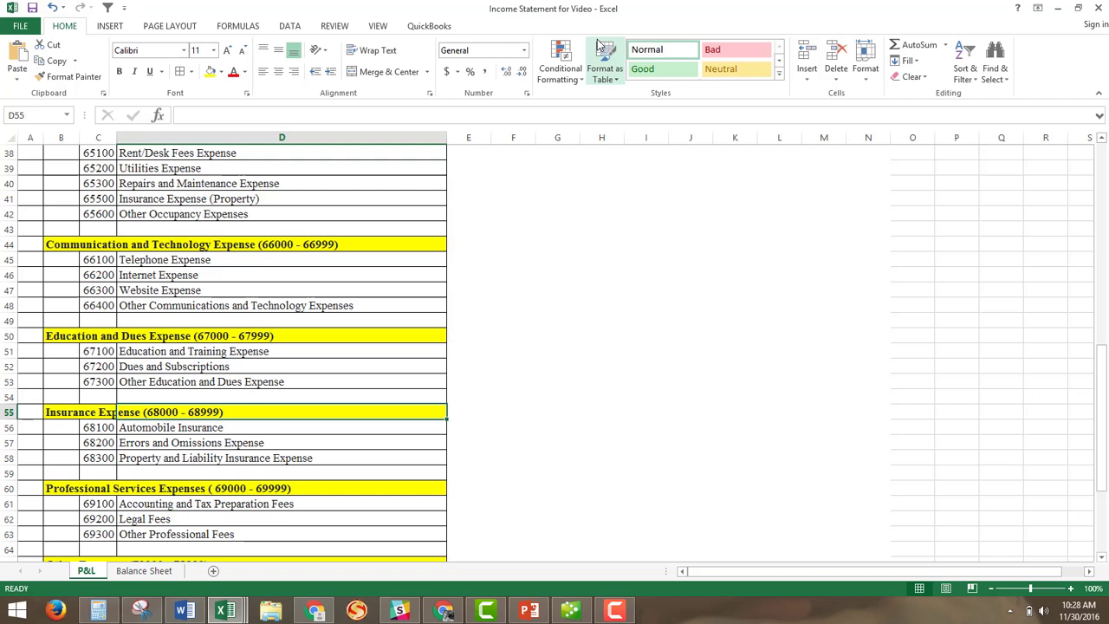
key("Down")
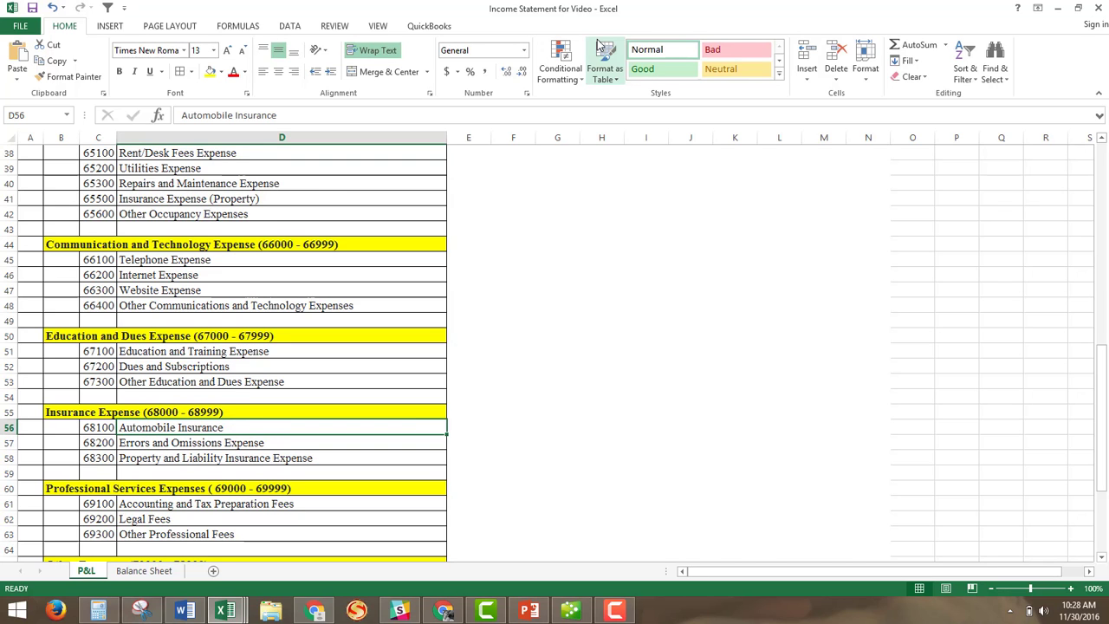
key("Down")
key("Down")
key("Down")
Examine the Professional Services Expenses sub-accounts for accounting and tax preparation, legal and other professional fees
key("Down")
key("Down")
key("Down")
key("Down")
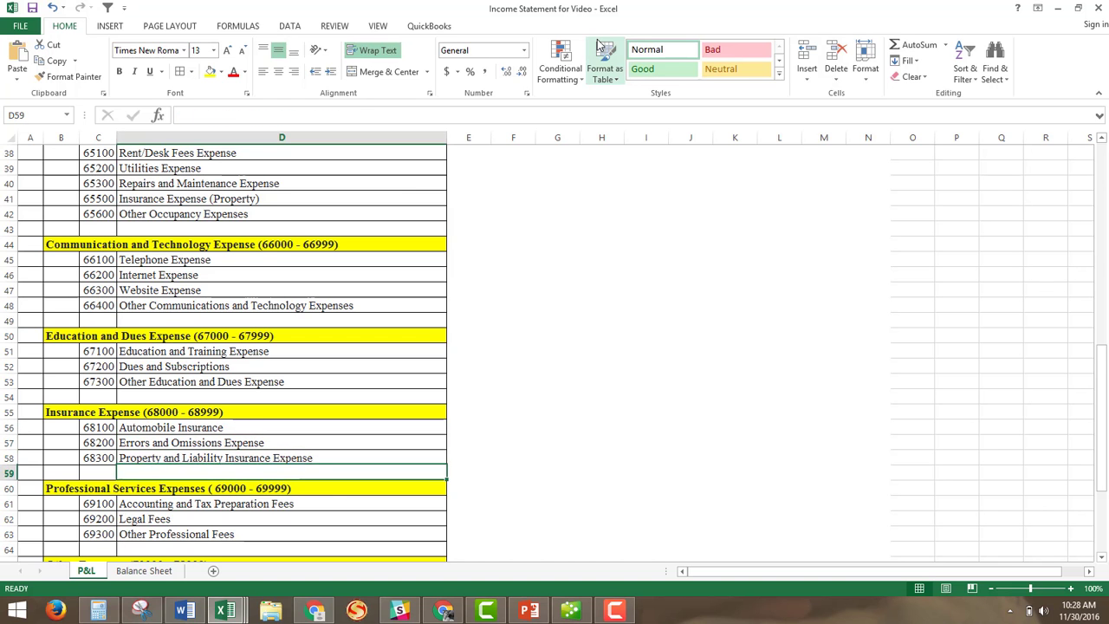
key("Down")
key("Down")
key("Down")
key("Down")
key("Down")
key("Down")
key("Down")
key("Down")
key("Down")
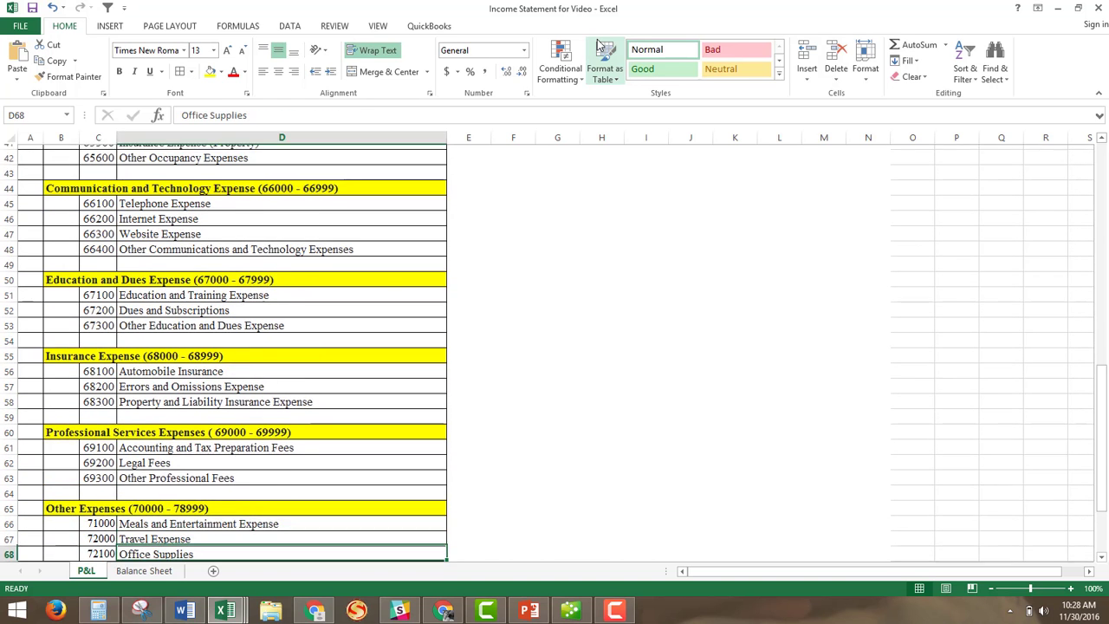
key("Down")
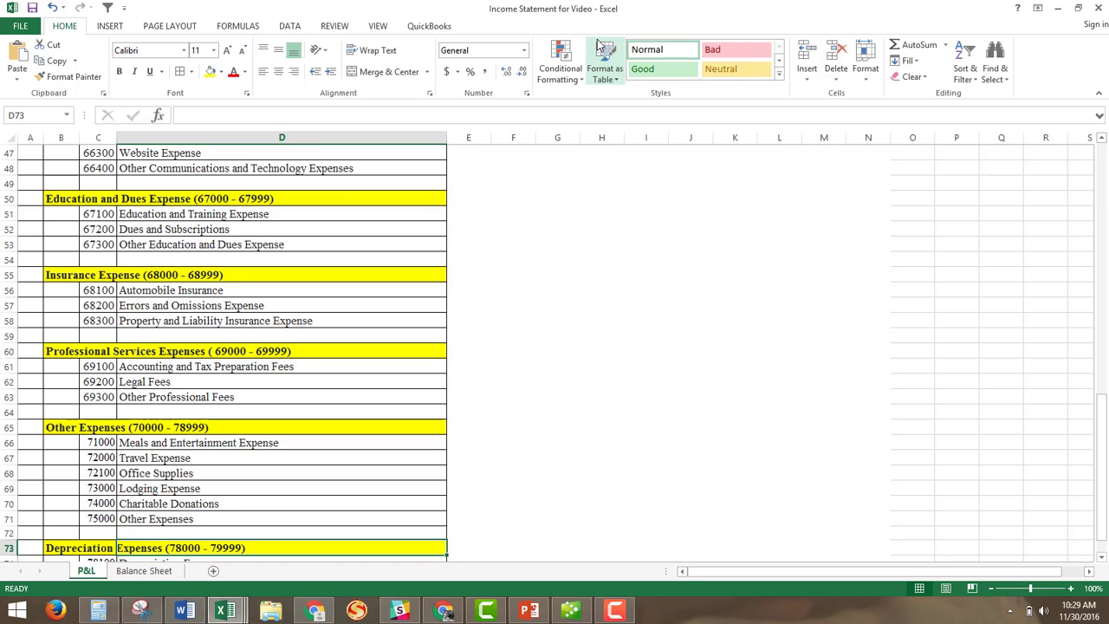
key("Up")
key("Up")
key("Up")
key("Up")
key("Up")
key("Up")
key("Up")
key("Up")
key("Up")
key("Up")
key("Up")
key("Up")
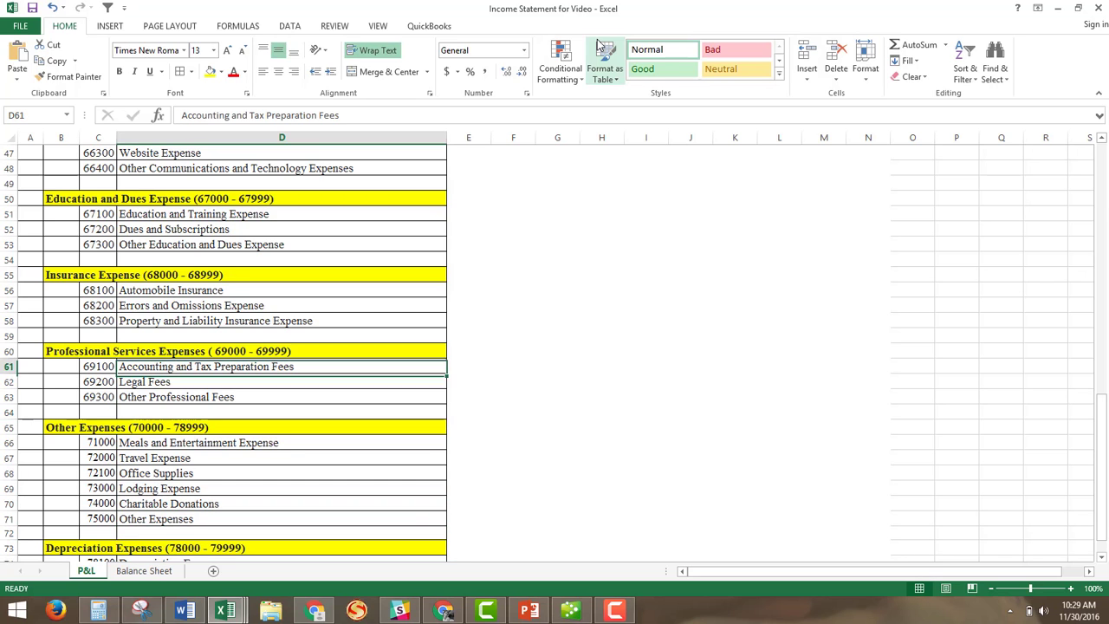
key("Down")
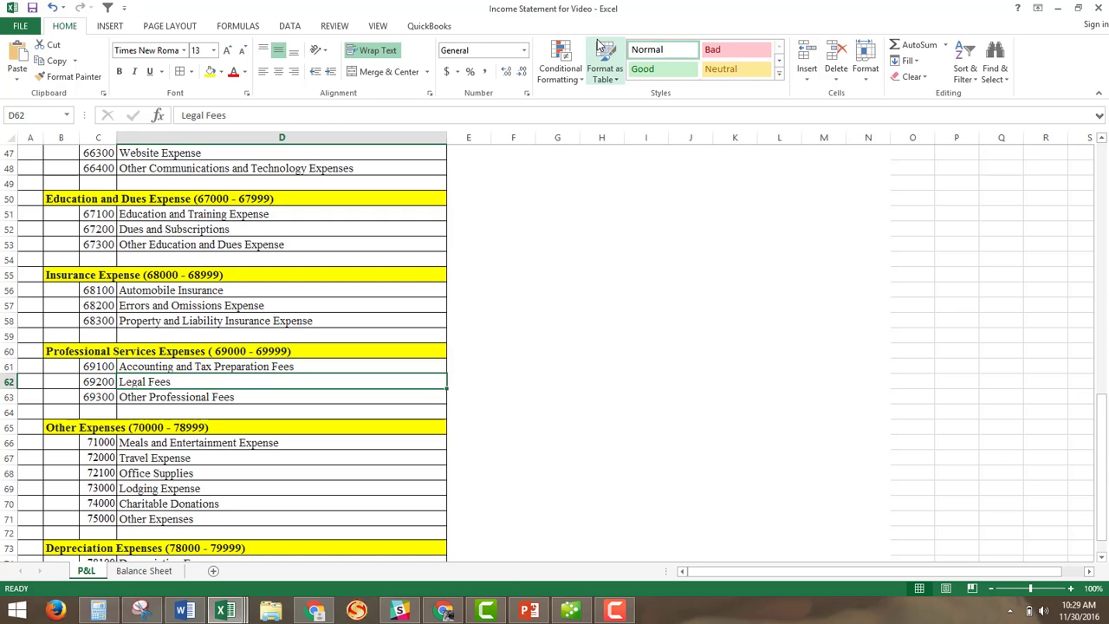
key("Down")
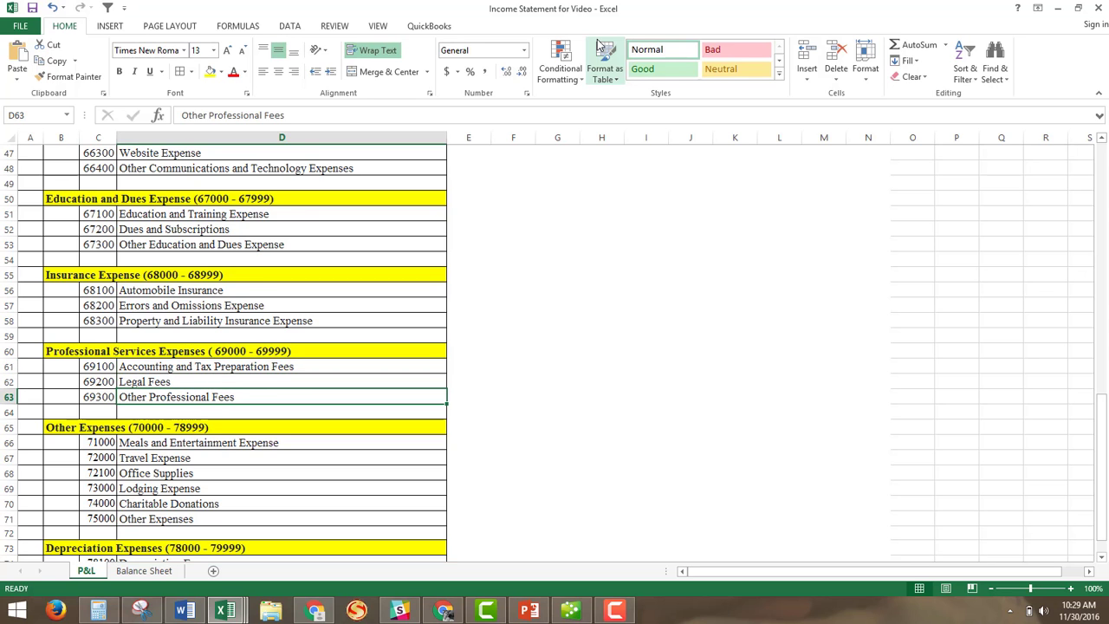
Go through the Other Expenses sub-accounts, from Meals and Entertainment Expense to Other Expenses
key("Down")
key("Down")
key("Down")
key("Down")
key("Down")
key("Down")
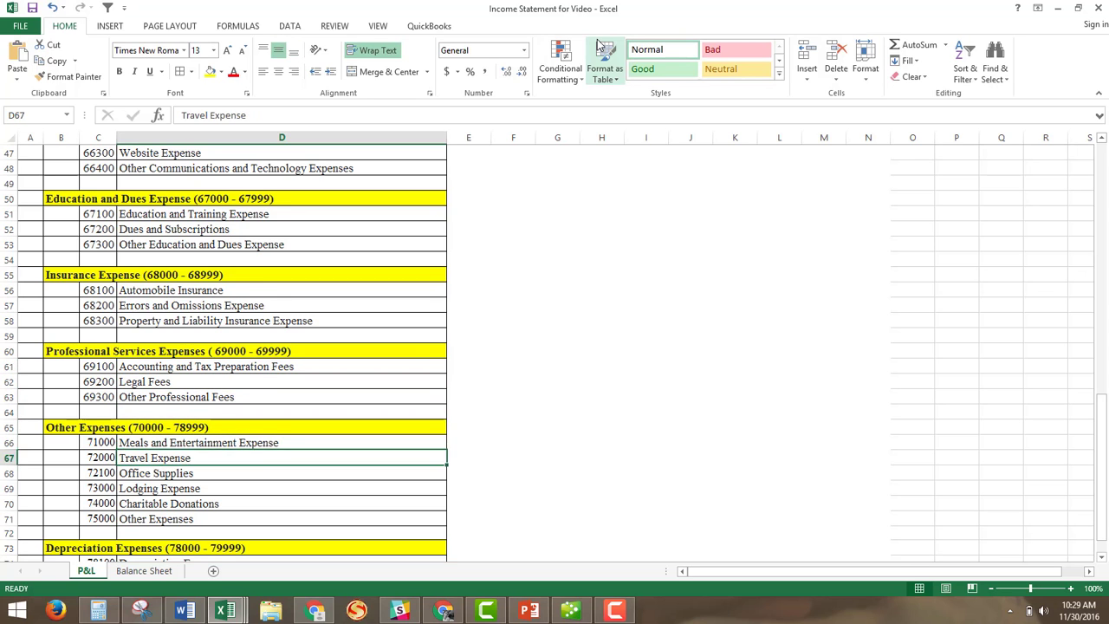
key("Down")
key("Down")
Examine the Depreciation Expenses parent account and its sub-account at the end of the P&L sheet
key("Down")
key("Down")
key("Down")
key("Down")
key("Down")
key("Down")
key("Down")
key("Down")
key("Down")
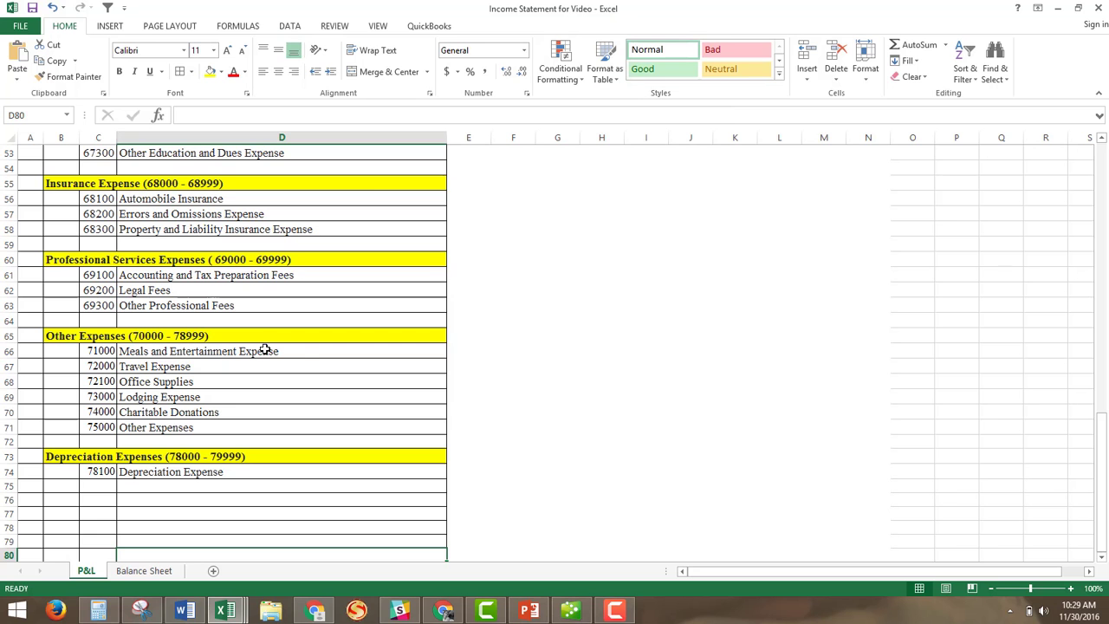
Look over the Balance Sheet's three main sections: Assets, Liabilities and Equity
scroll(299, 363, "up", 6)
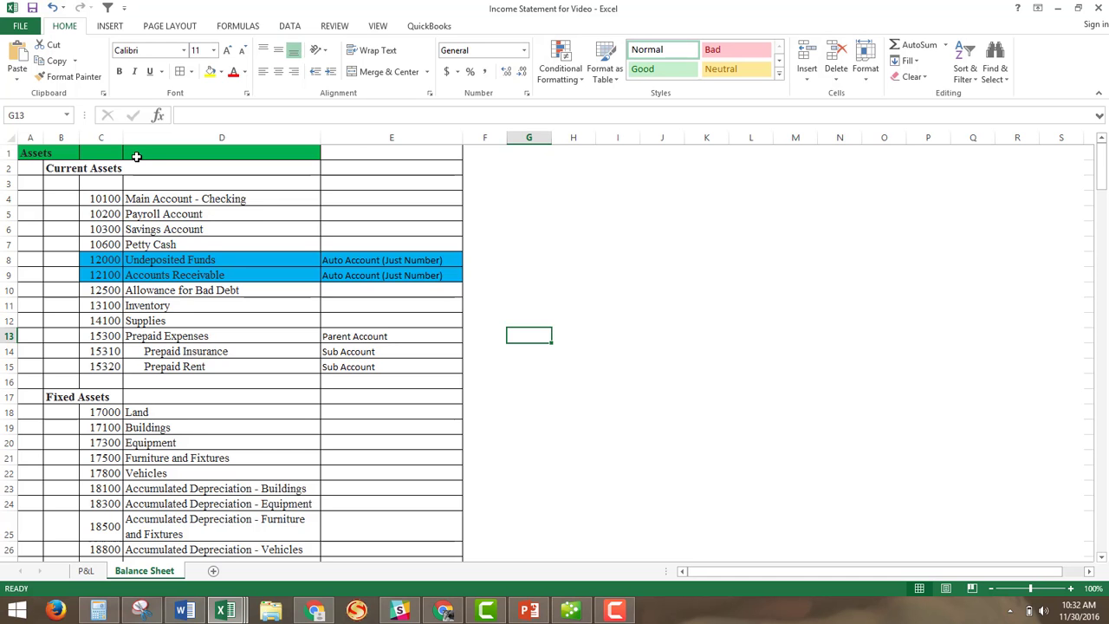
scroll(136, 156, "down", 6)
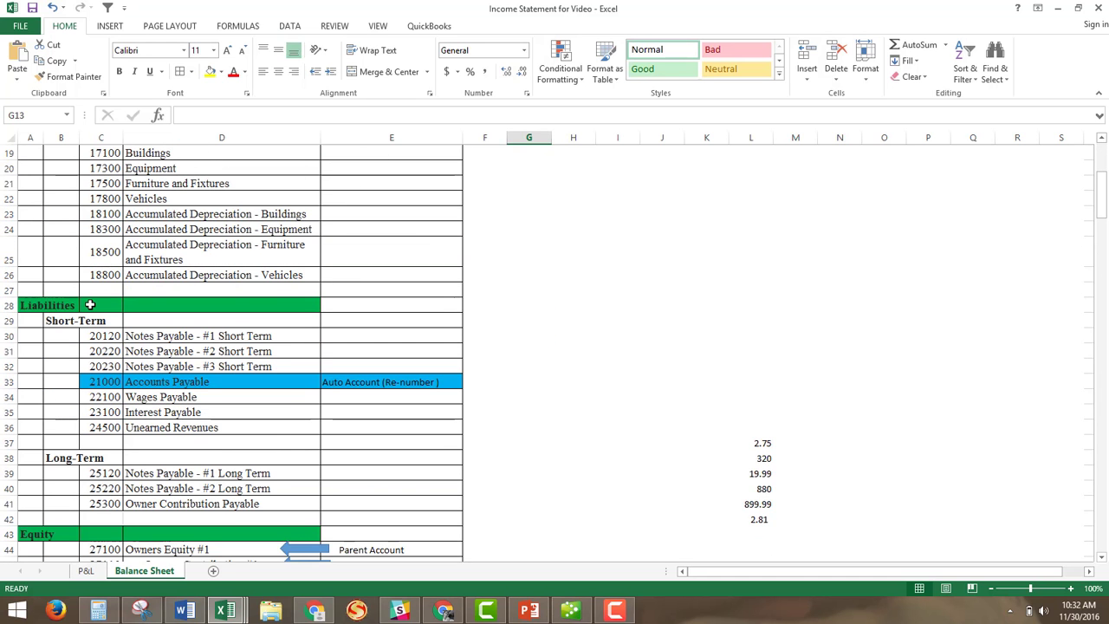
scroll(82, 330, "down", 3)
scroll(223, 365, "up", 1)
scroll(223, 365, "up", 8)
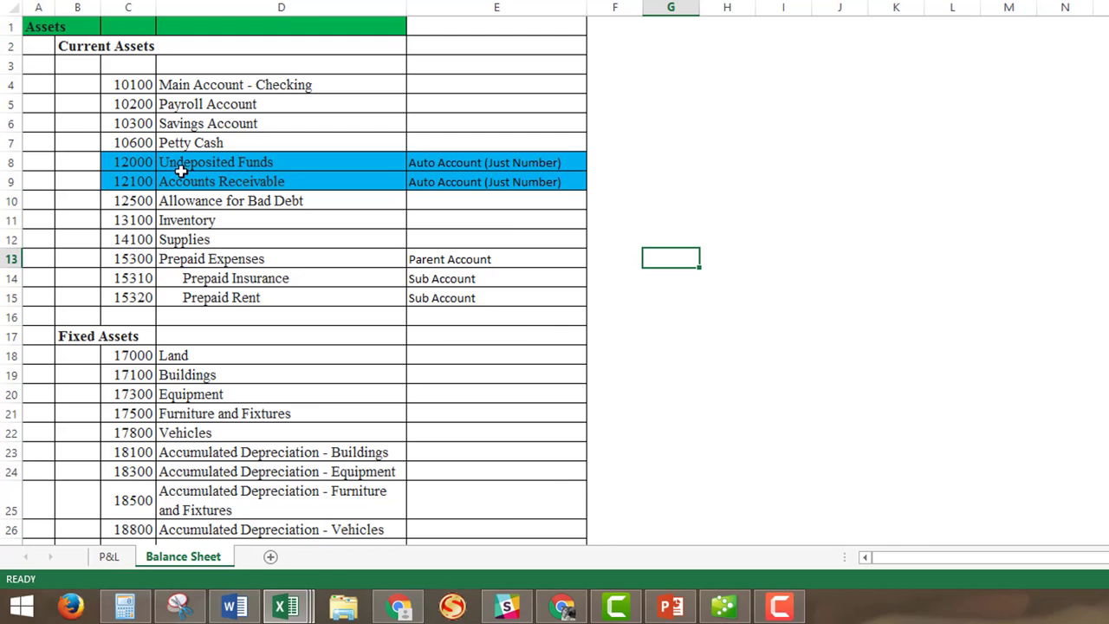
Compare the account numbering of the residential and commercial revenue sub-accounts on the P&L sheet
left_click(110, 557)
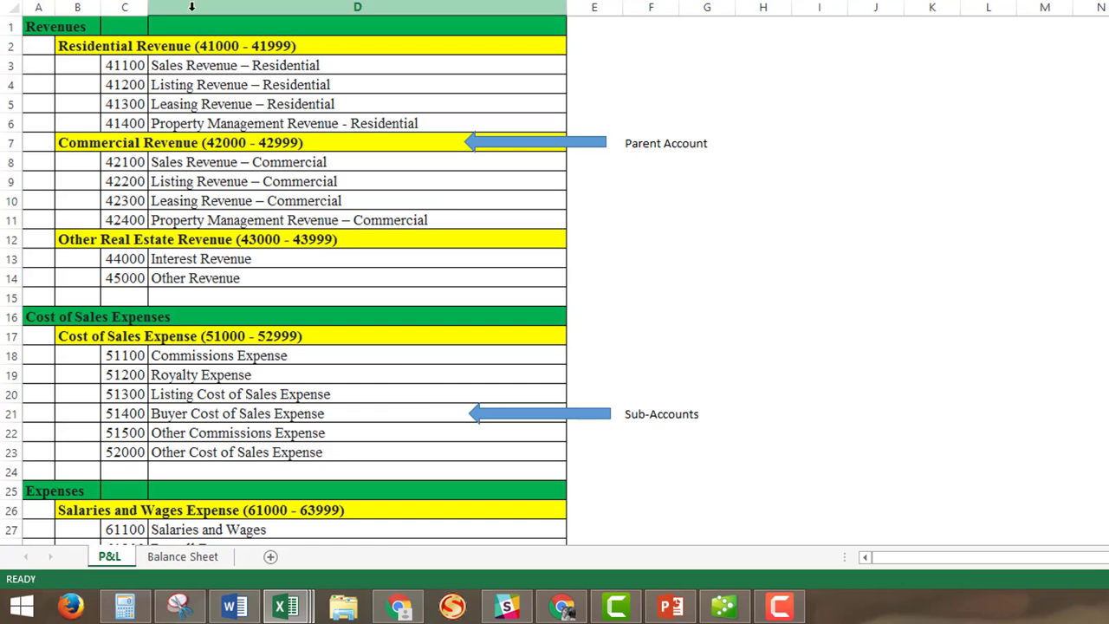
left_click_drag(124, 87, 235, 104)
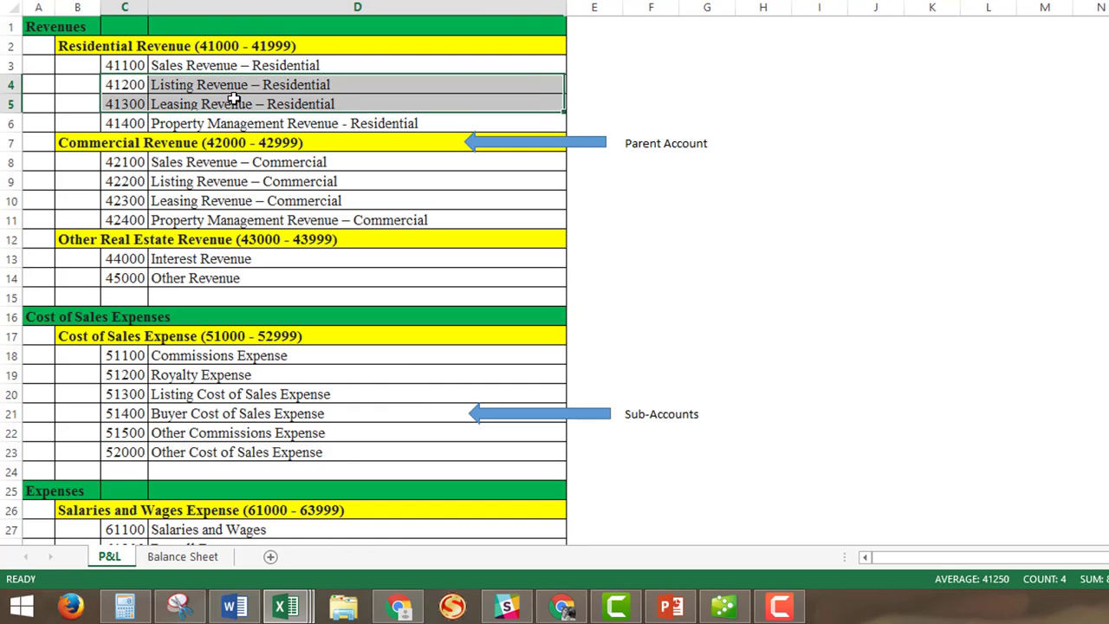
left_click(121, 84)
left_click(121, 163)
left_click(128, 194)
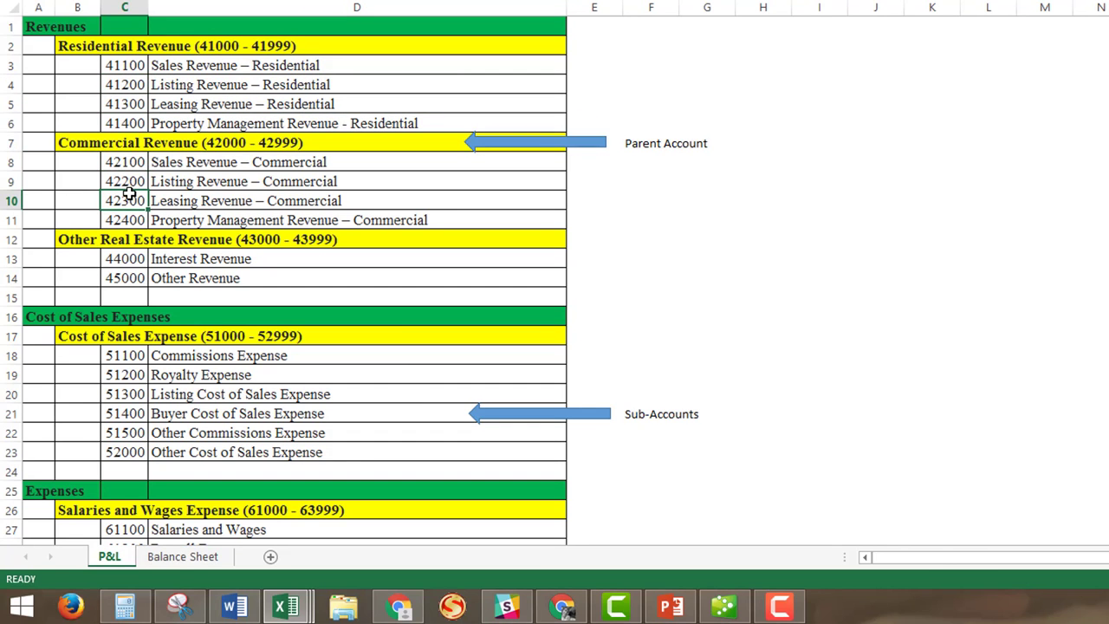
Examine the account numbers of the current assets, liabilities and owner's equity sub-accounts on the Balance Sheet
left_click(183, 557)
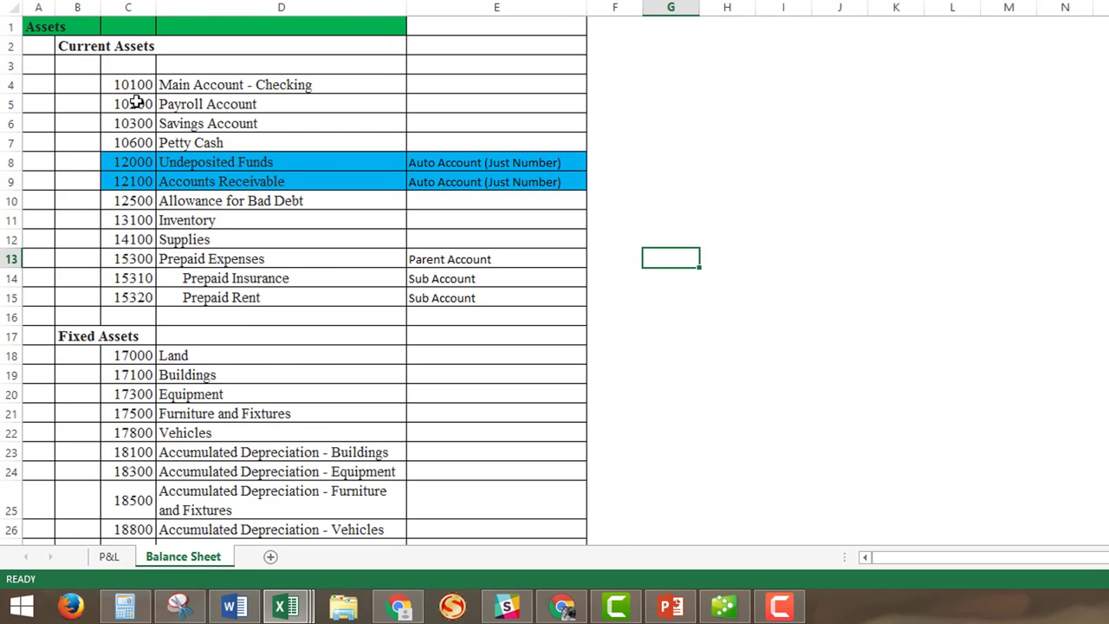
left_click_drag(132, 84, 111, 278)
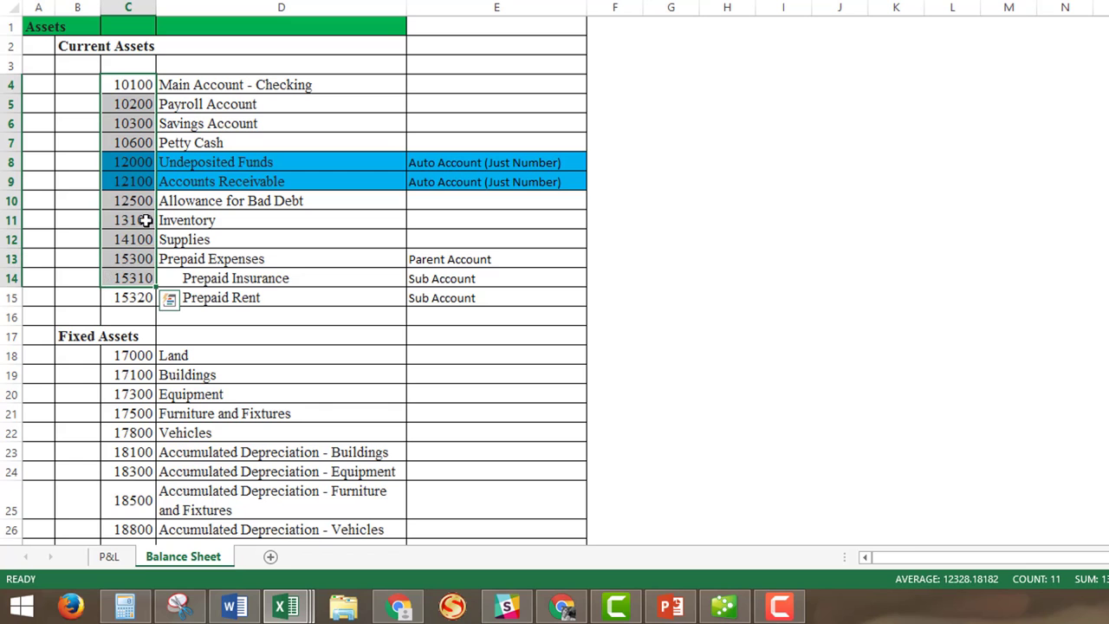
scroll(143, 217, "down", 2)
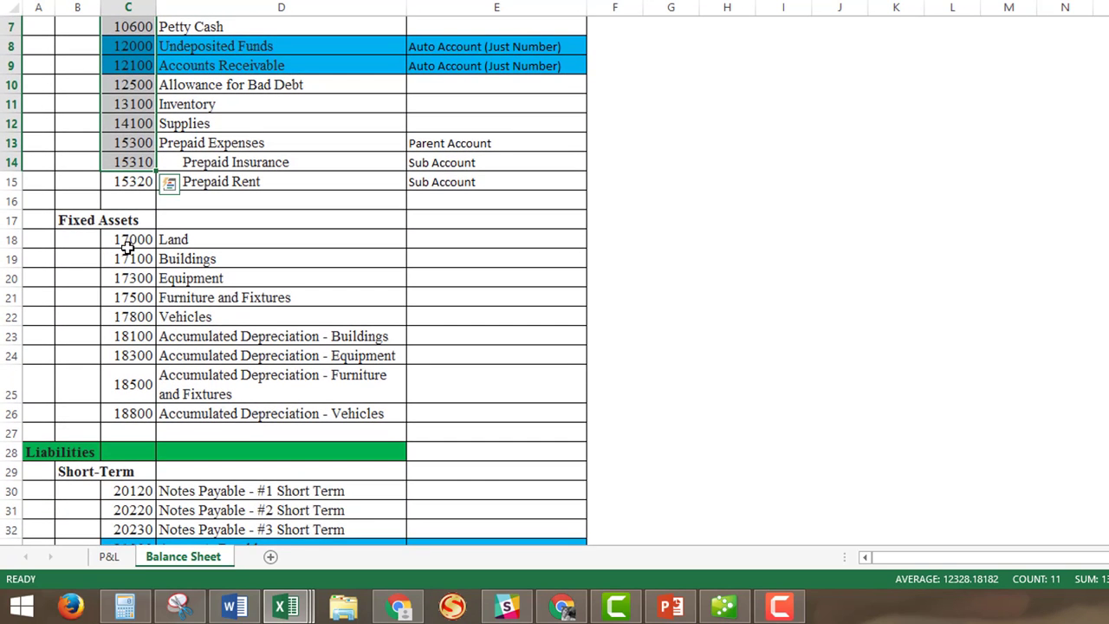
scroll(128, 247, "down", 5)
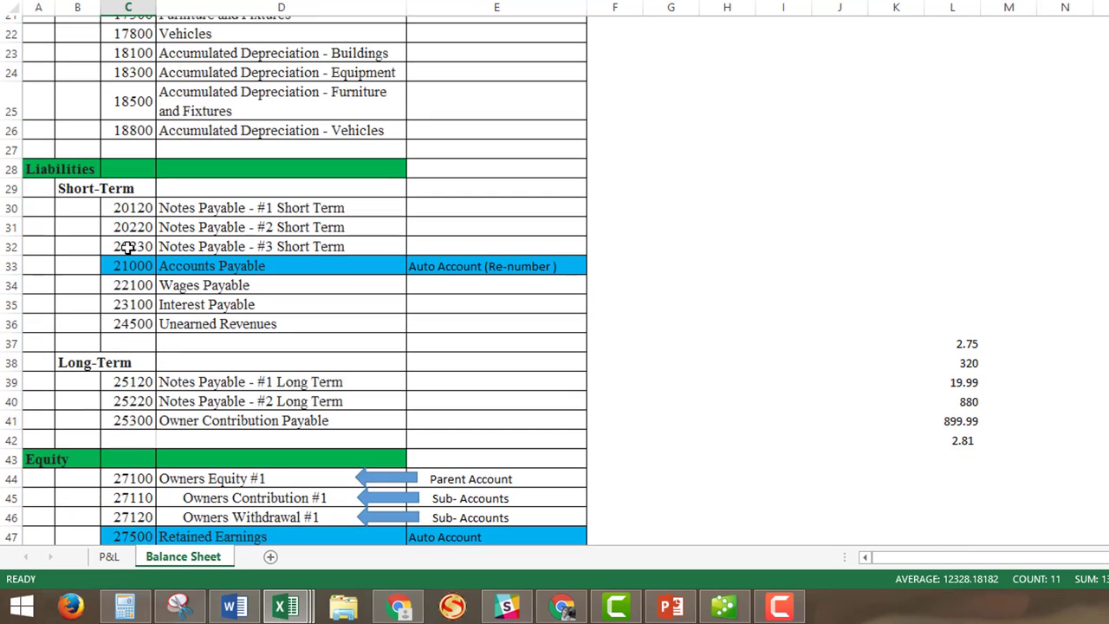
left_click_drag(135, 200, 132, 395)
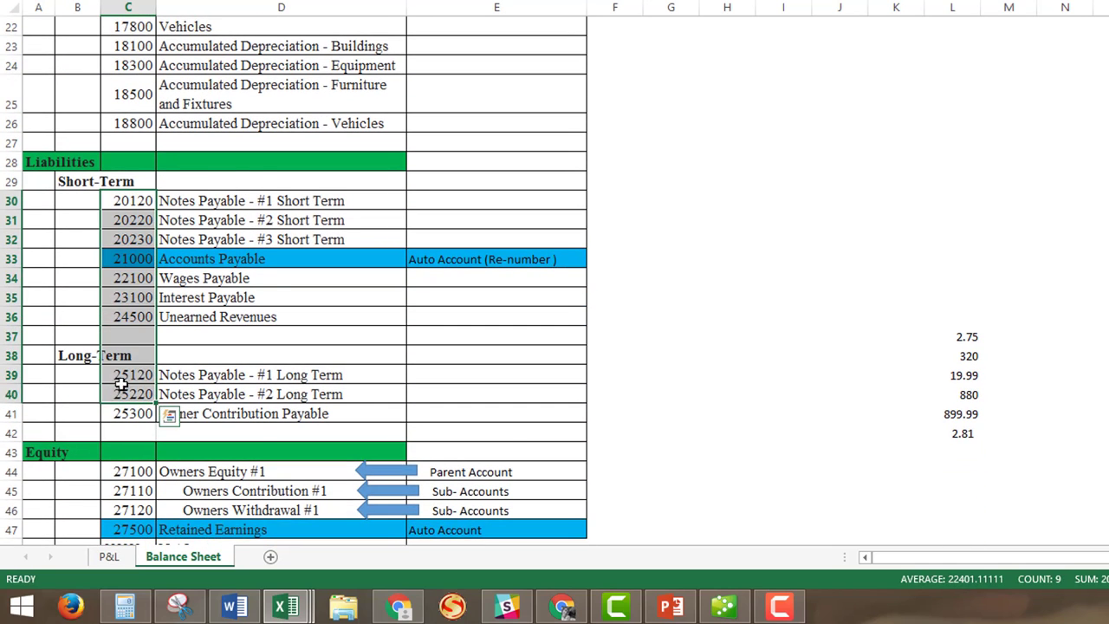
scroll(134, 373, "down", 3)
scroll(136, 346, "down", 1)
left_click_drag(134, 239, 152, 268)
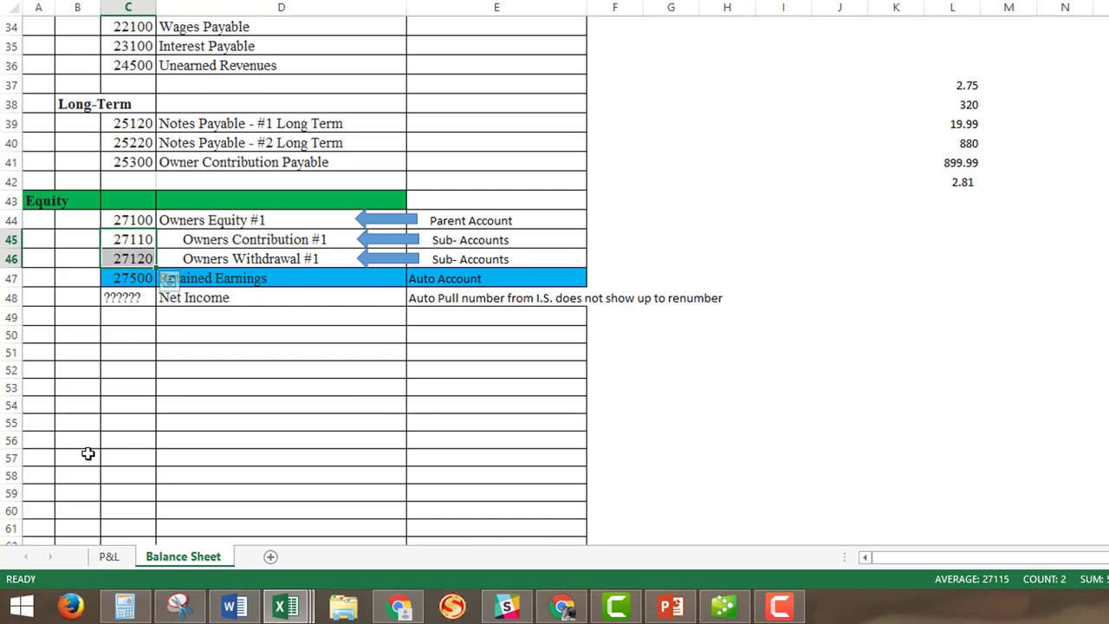
Examine the account number series for revenues, cost of sales and expenses on the P&L sheet
left_click(110, 557)
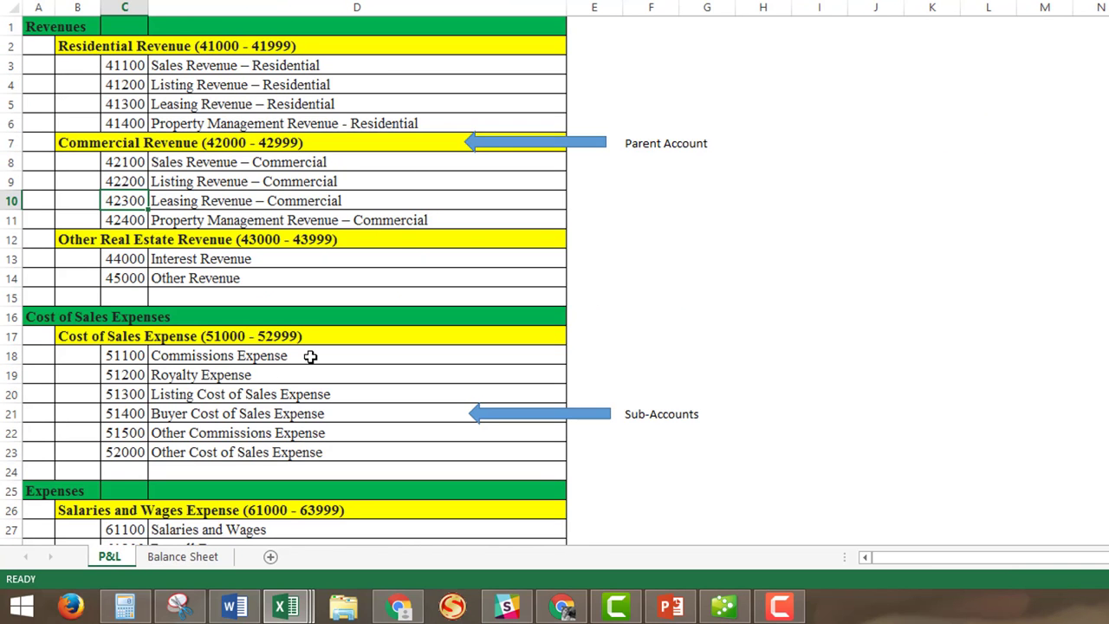
left_click(123, 86)
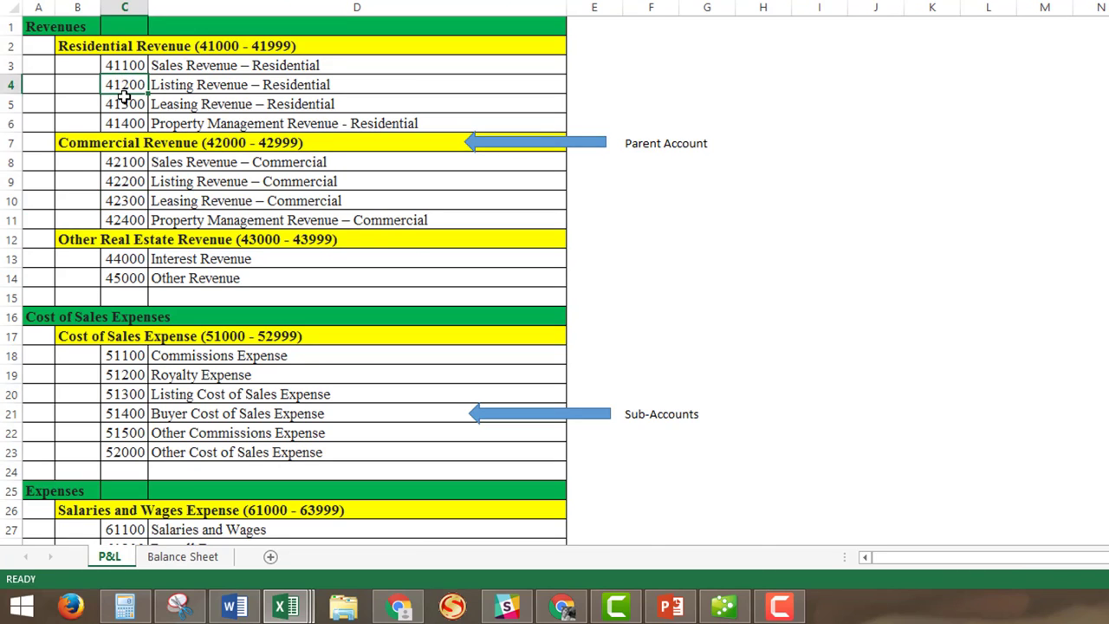
left_click_drag(124, 96, 124, 99)
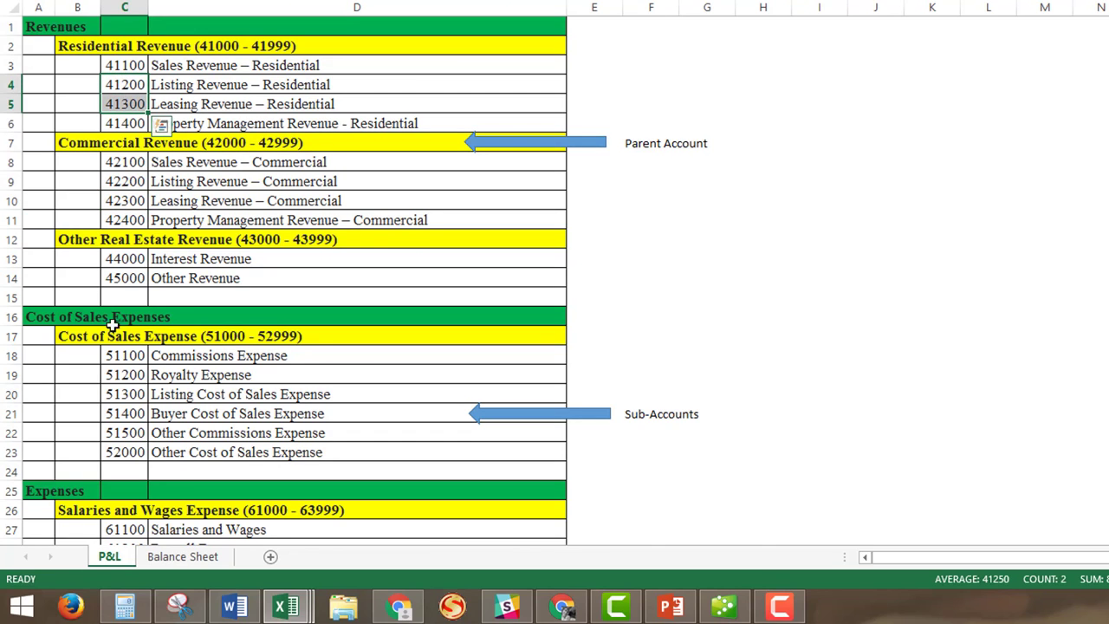
left_click_drag(117, 375, 123, 425)
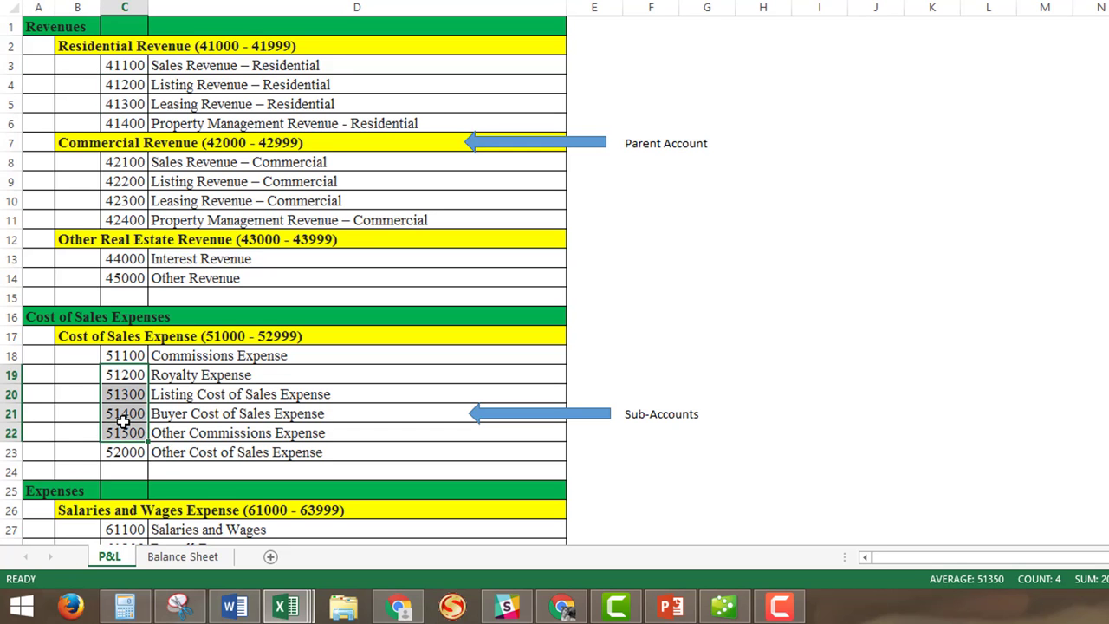
scroll(126, 416, "down", 4)
left_click_drag(134, 317, 130, 368)
scroll(129, 368, "down", 4)
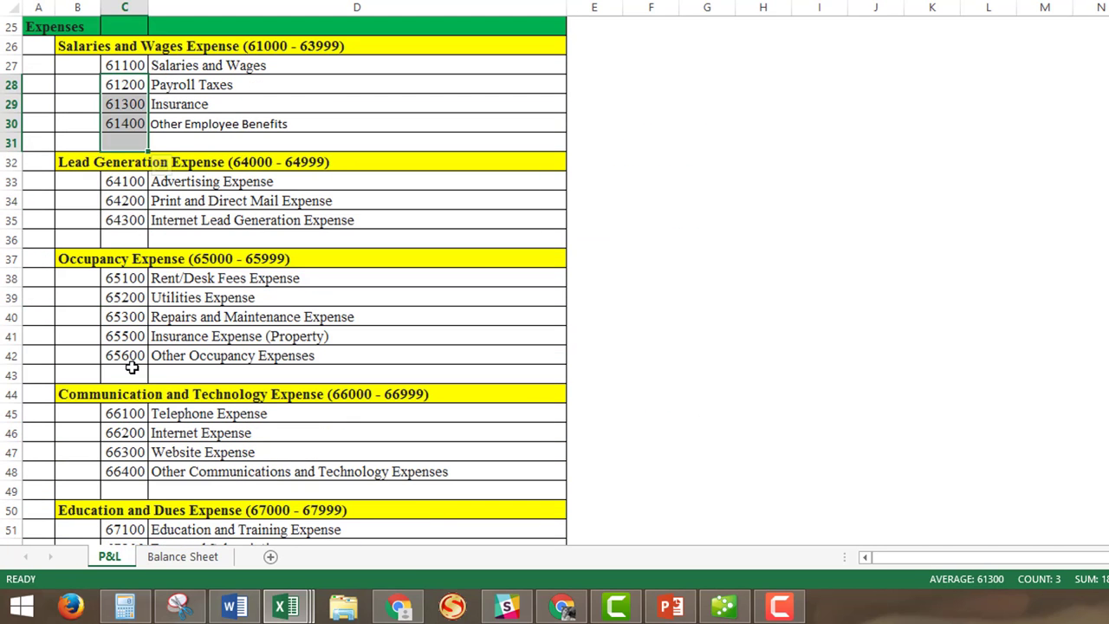
scroll(132, 367, "down", 4)
scroll(131, 367, "up", 8)
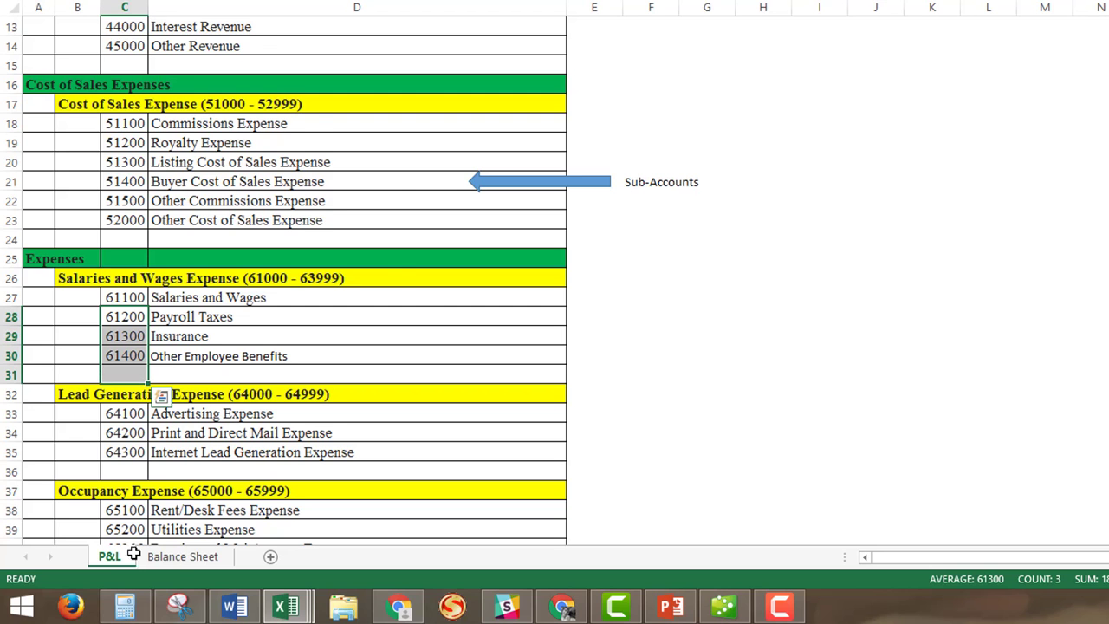
On the Balance Sheet, examine the bank and cash accounts and the auto accounts Undeposited Funds and Accounts Receivable
left_click(165, 561)
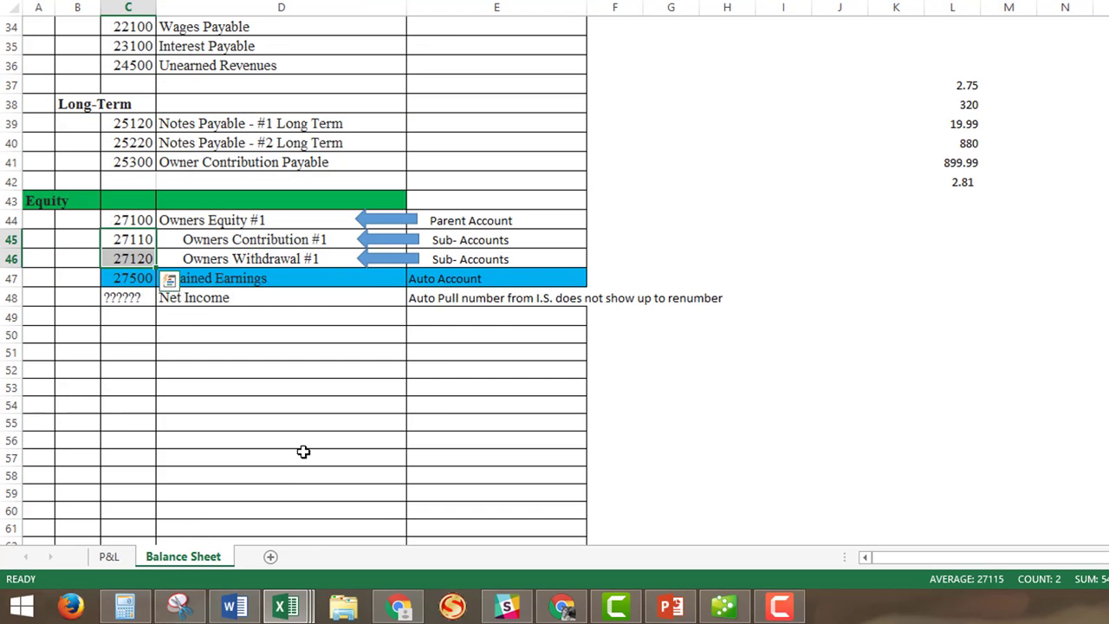
scroll(303, 450, "up", 11)
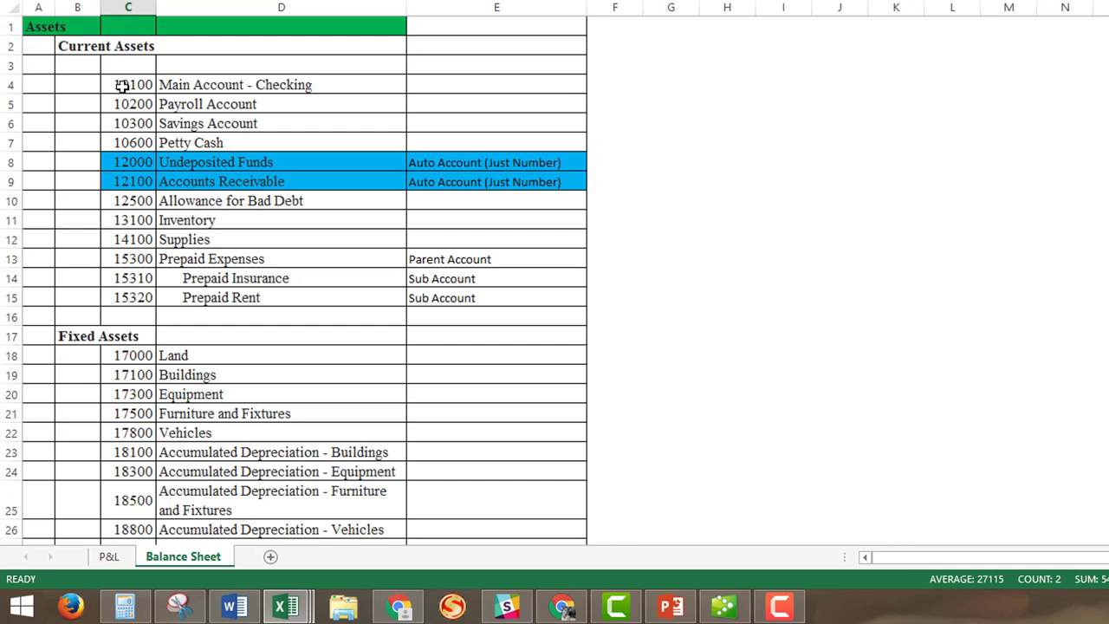
left_click_drag(131, 85, 130, 142)
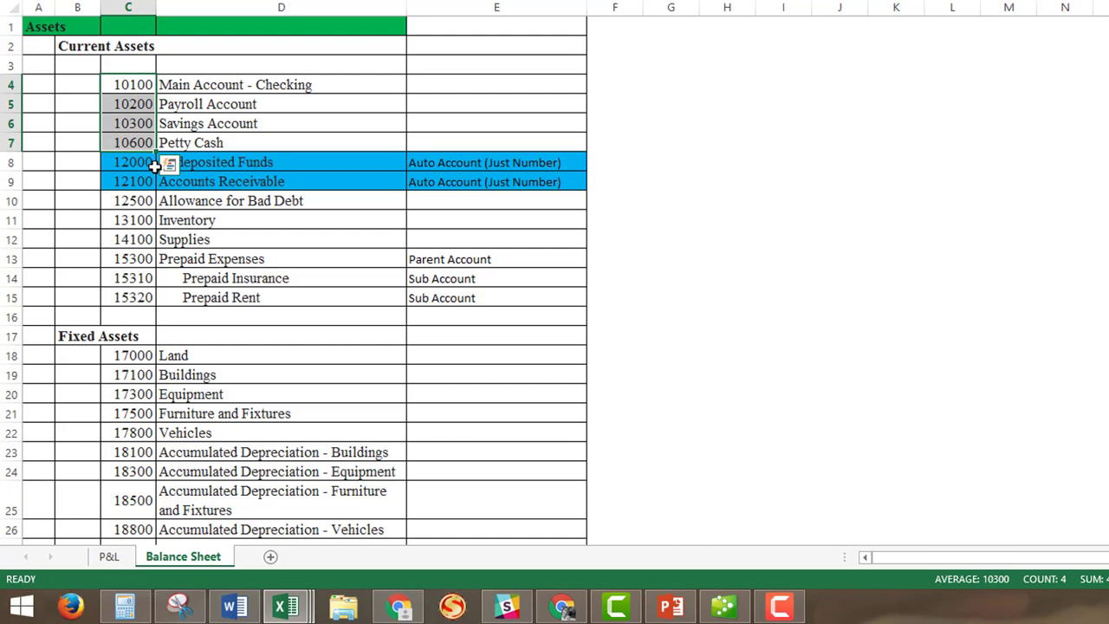
scroll(154, 164, "down", 1)
left_click(202, 103)
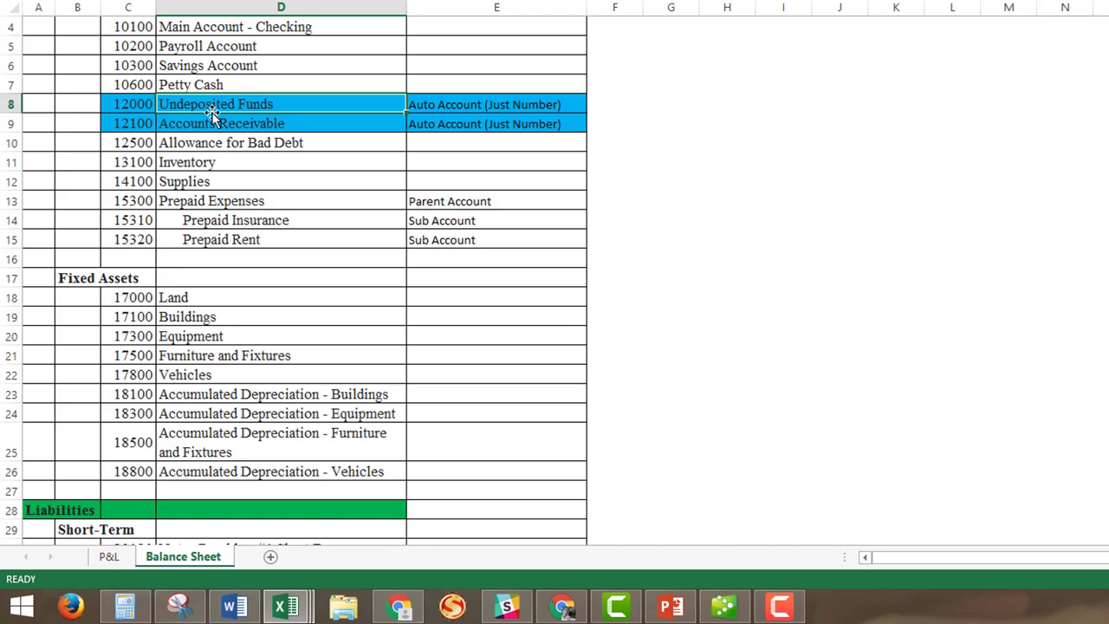
key("Tab")
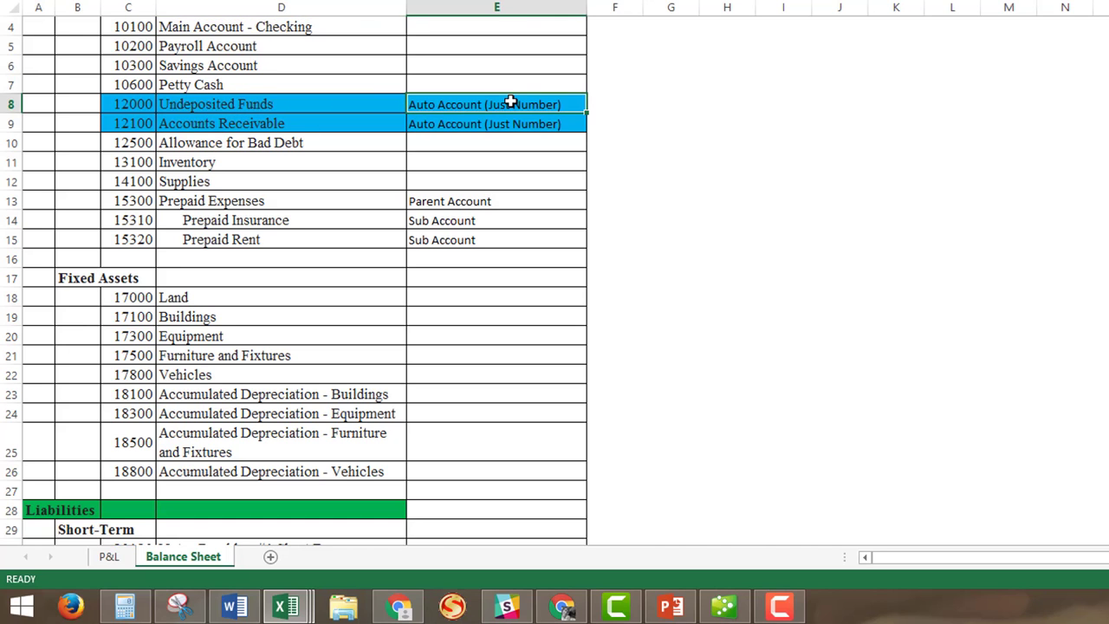
key("Tab")
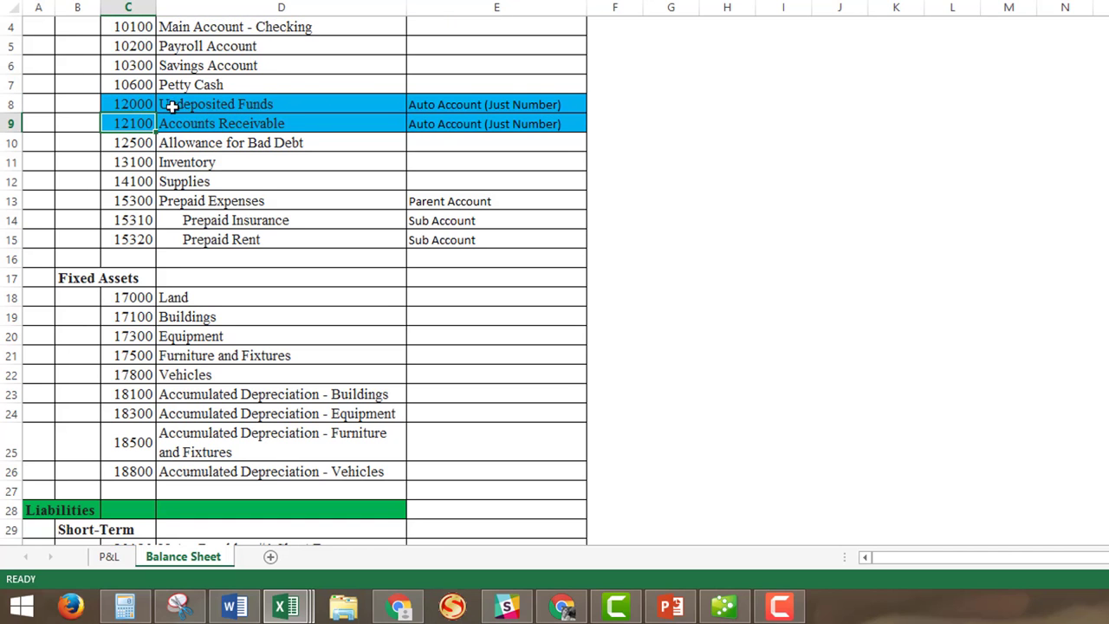
Examine the Fixed Assets accounts from Land to Vehicles and their matching Accumulated Depreciation accounts
scroll(269, 123, "down", 4)
left_click(124, 49)
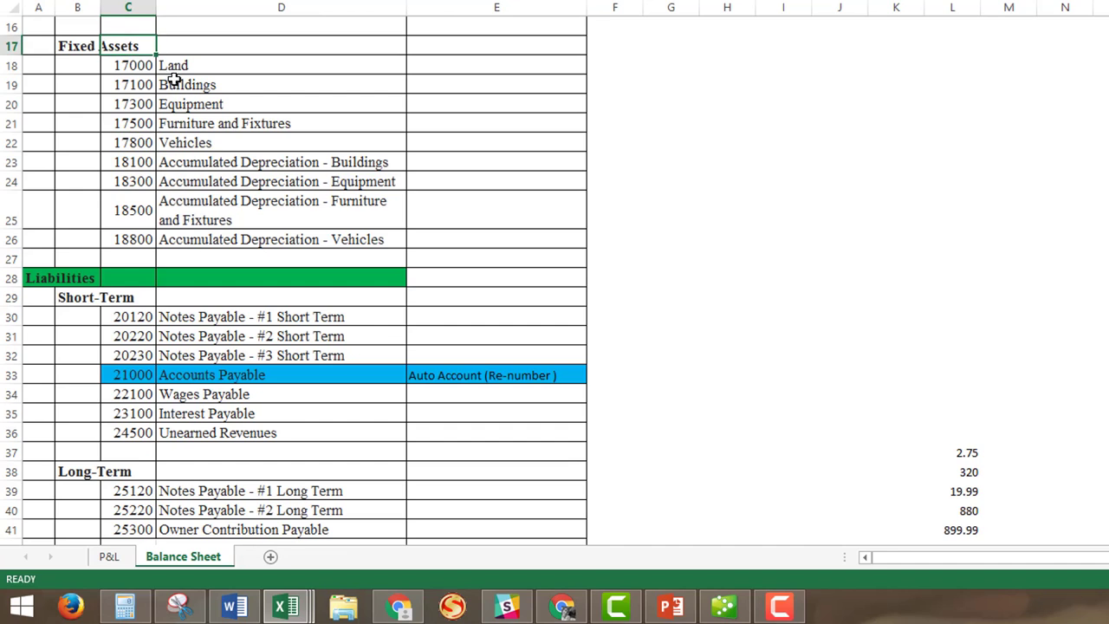
mouse_move(180, 73)
left_mouse_down()
mouse_move(199, 72)
mouse_move(232, 137)
left_mouse_up()
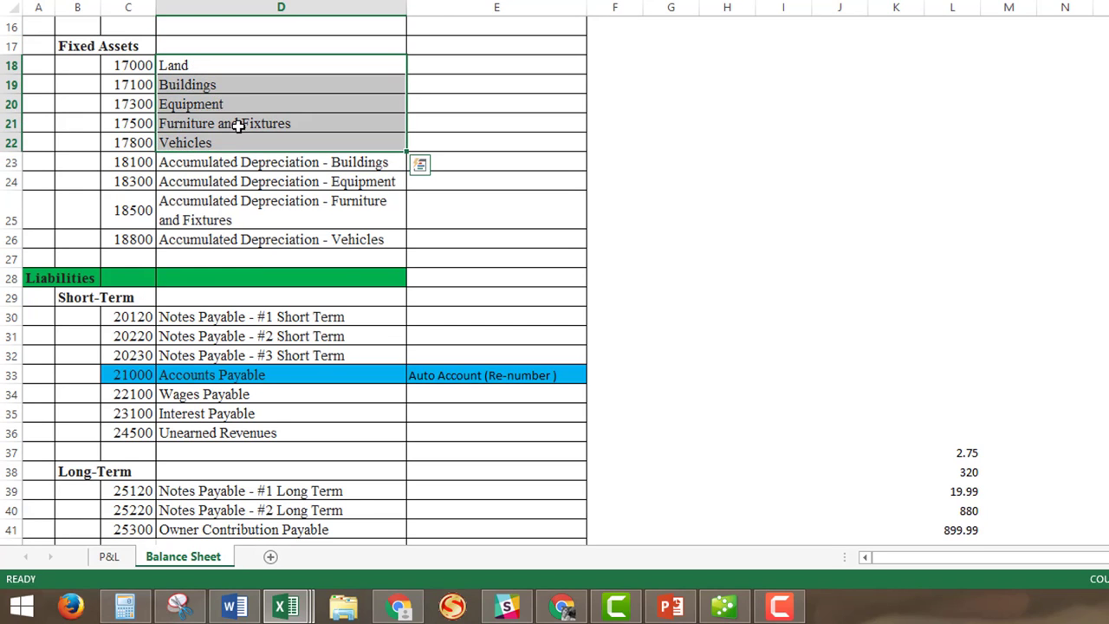
left_click_drag(319, 165, 336, 239)
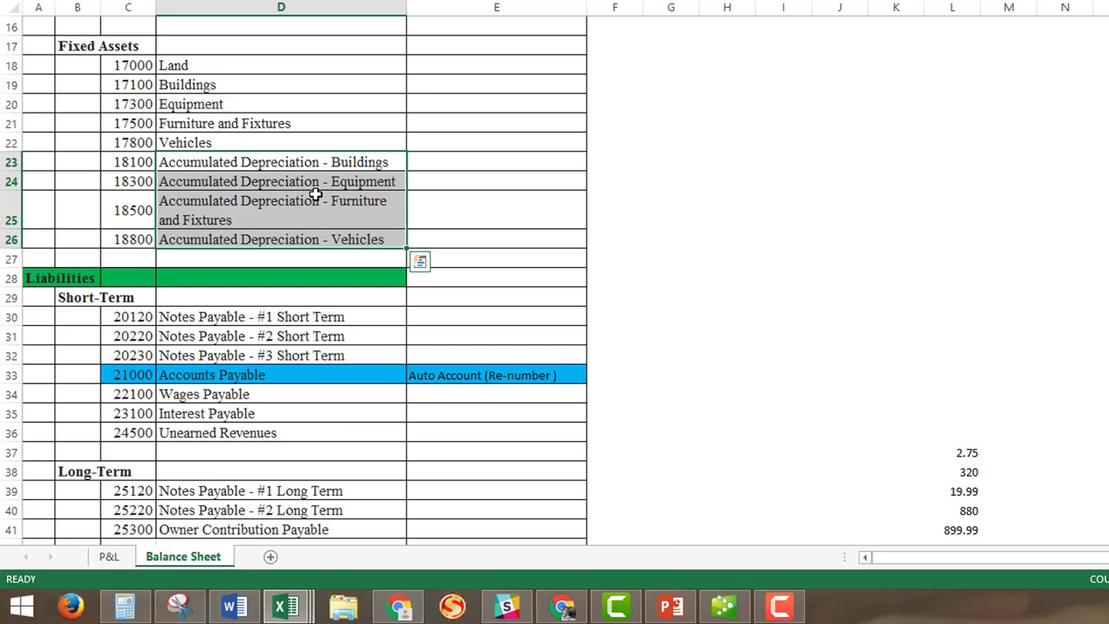
key("Up")
key("Up")
key("Up")
key("Up")
key("Up")
key("Down")
key("Down")
key("Down")
key("Down")
key("Down")
key("Down")
scroll(390, 216, "down", 1)
left_click(465, 251)
Examine the Prepaid Expenses parent account and its sub-accounts Prepaid Insurance and Prepaid Rent
scroll(465, 251, "up", 3)
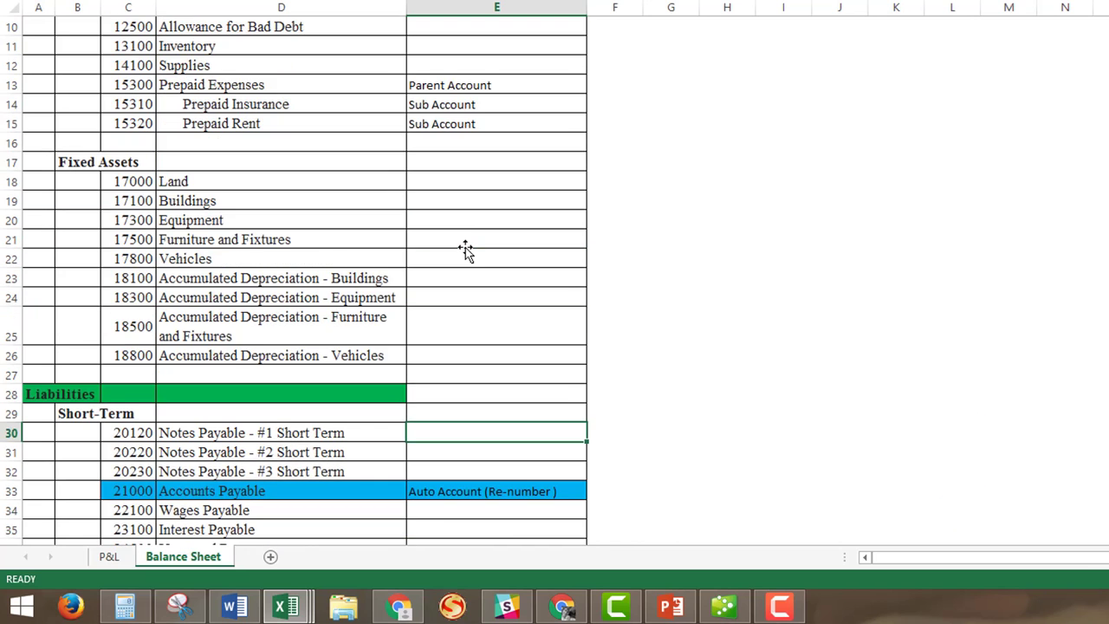
scroll(465, 251, "up", 2)
left_click_drag(269, 201, 578, 235)
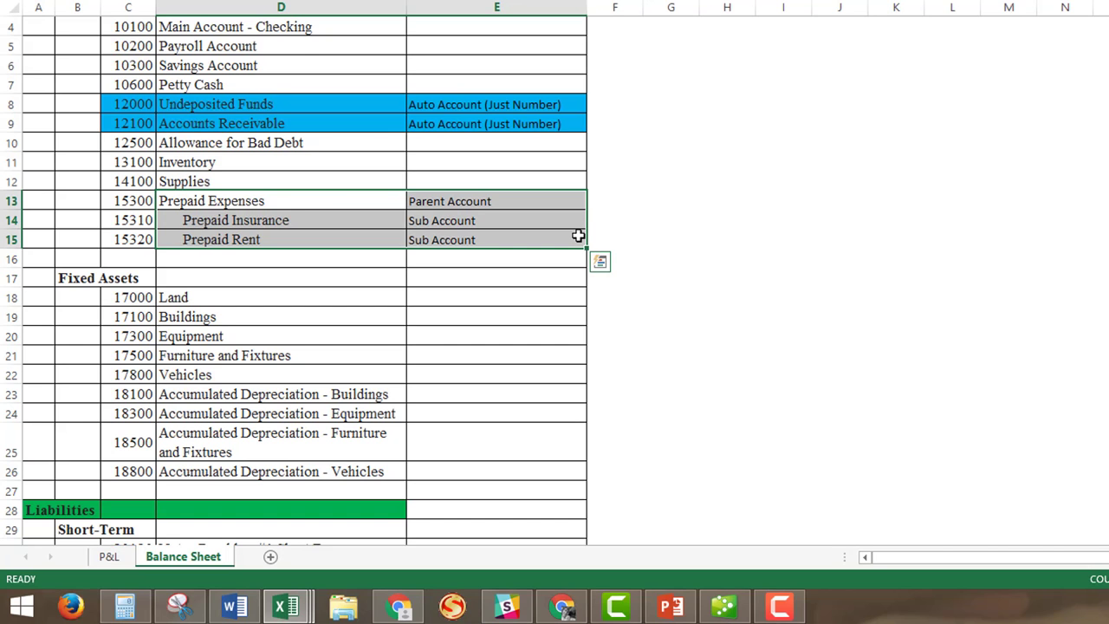
scroll(578, 236, "up", 1)
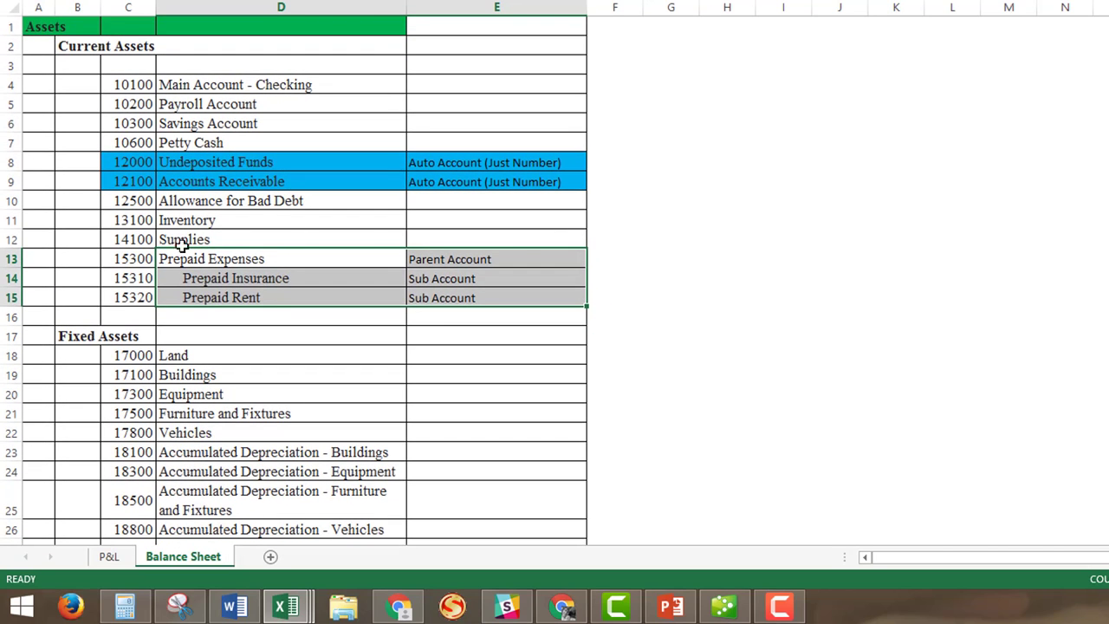
left_click(251, 256)
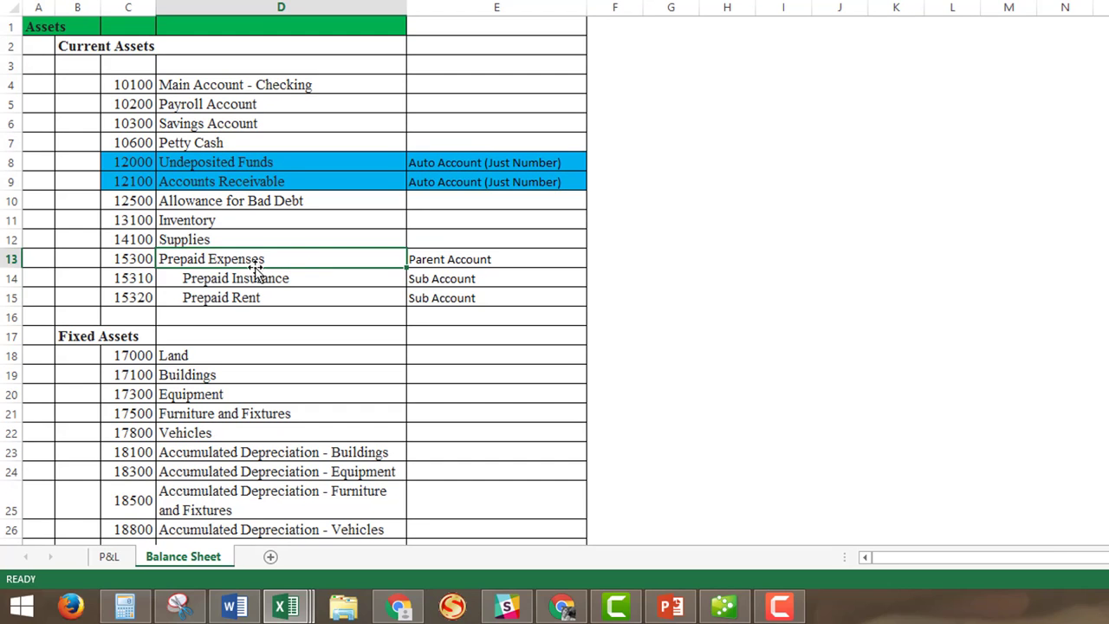
left_click(253, 278)
left_click(258, 297)
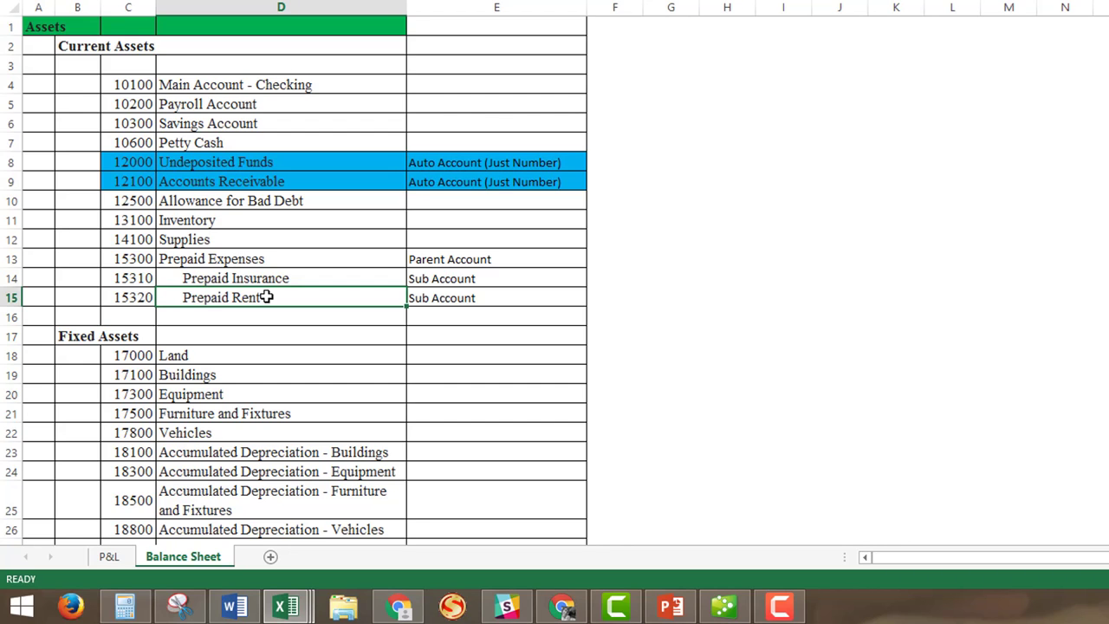
key("Up")
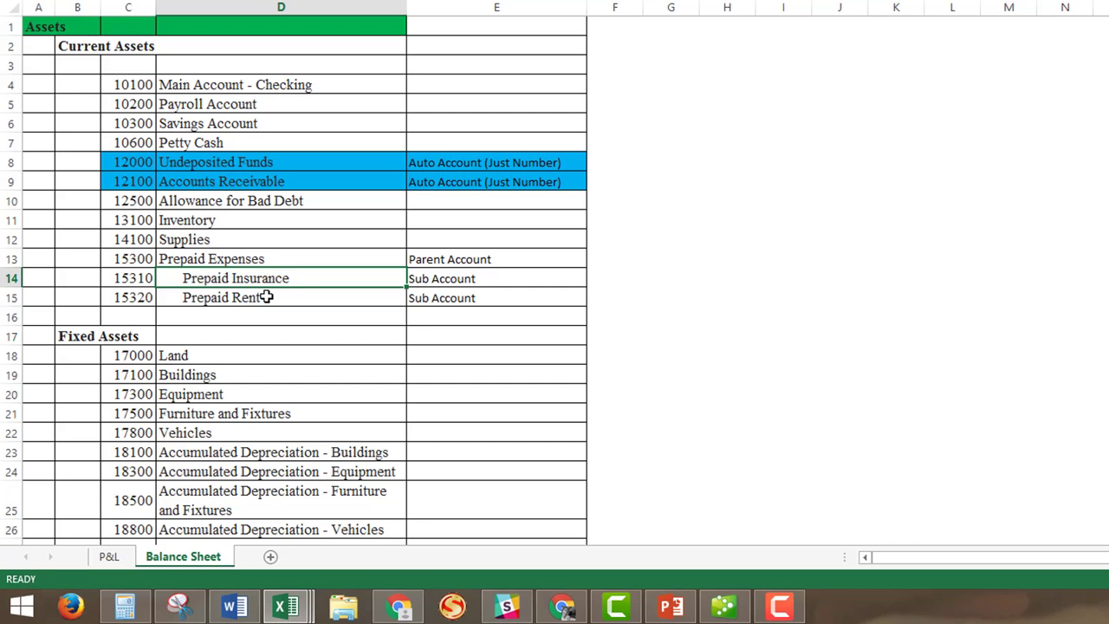
On the Balance Sheet, examine the short-term Notes Payable accounts #1 to #3 under Liabilities
key("Down")
key("Down")
key("Down")
key("Down")
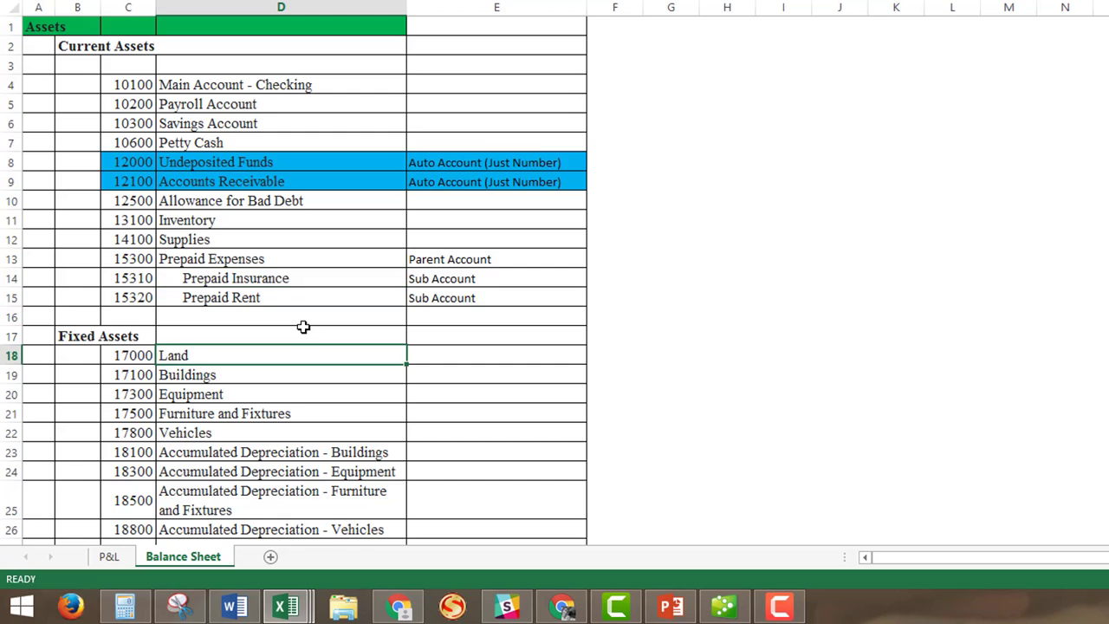
scroll(305, 326, "down", 4)
scroll(308, 329, "down", 3)
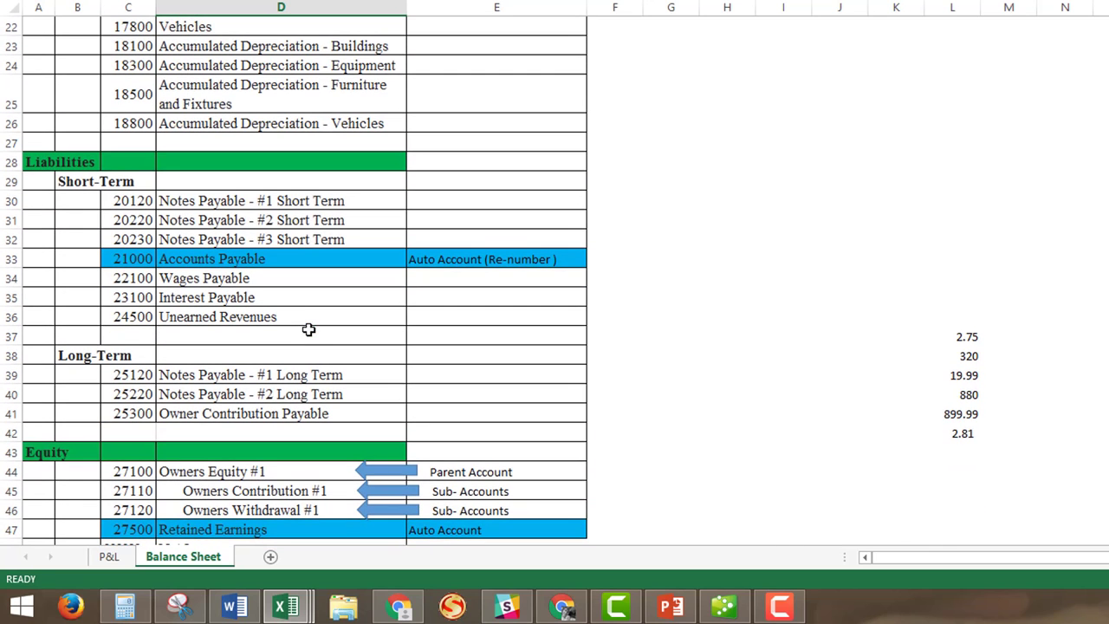
left_click(213, 218)
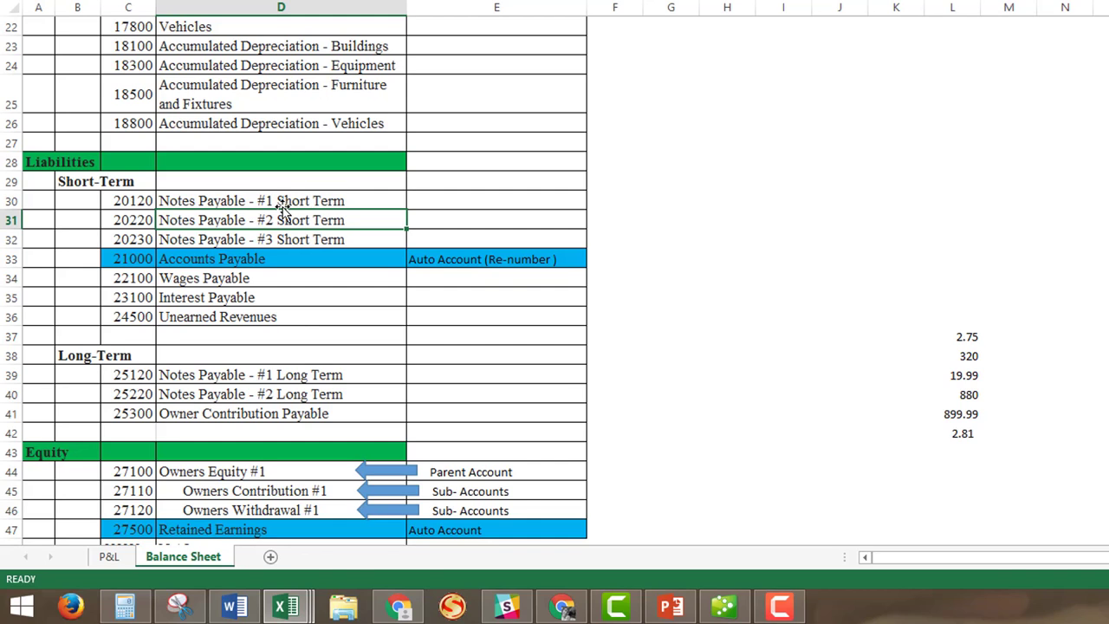
left_click(283, 204)
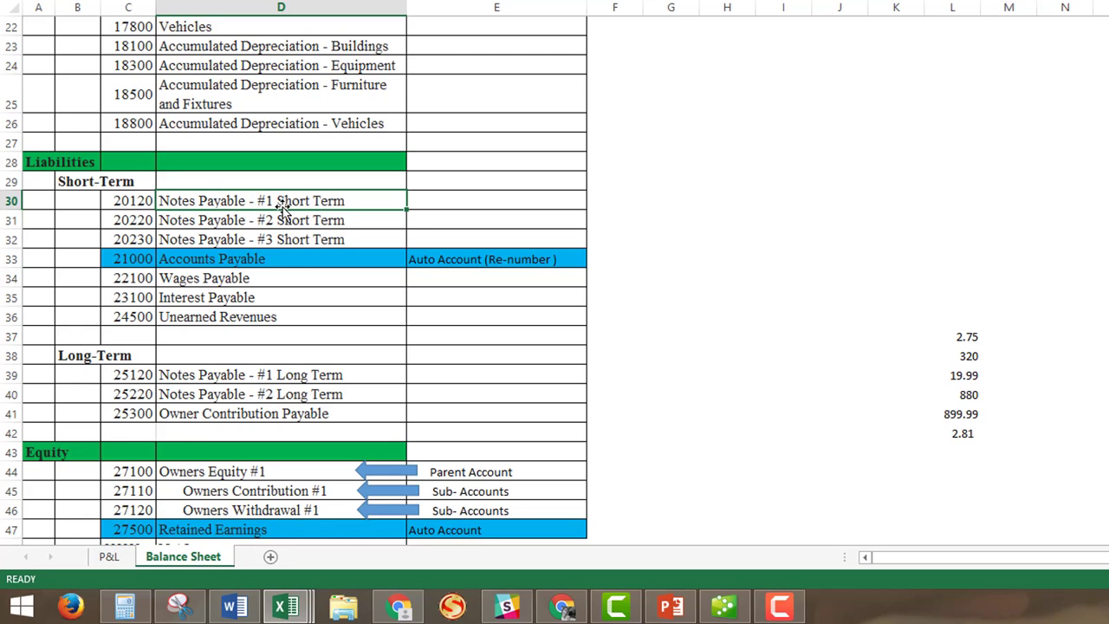
key("Down")
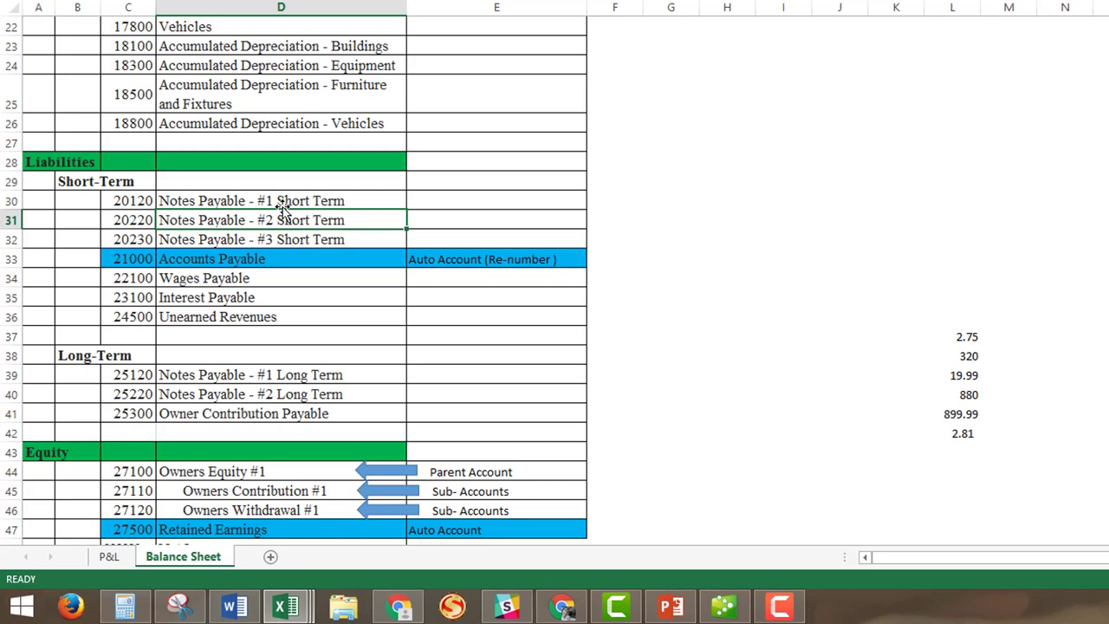
key("Up")
key("Down")
key("Down")
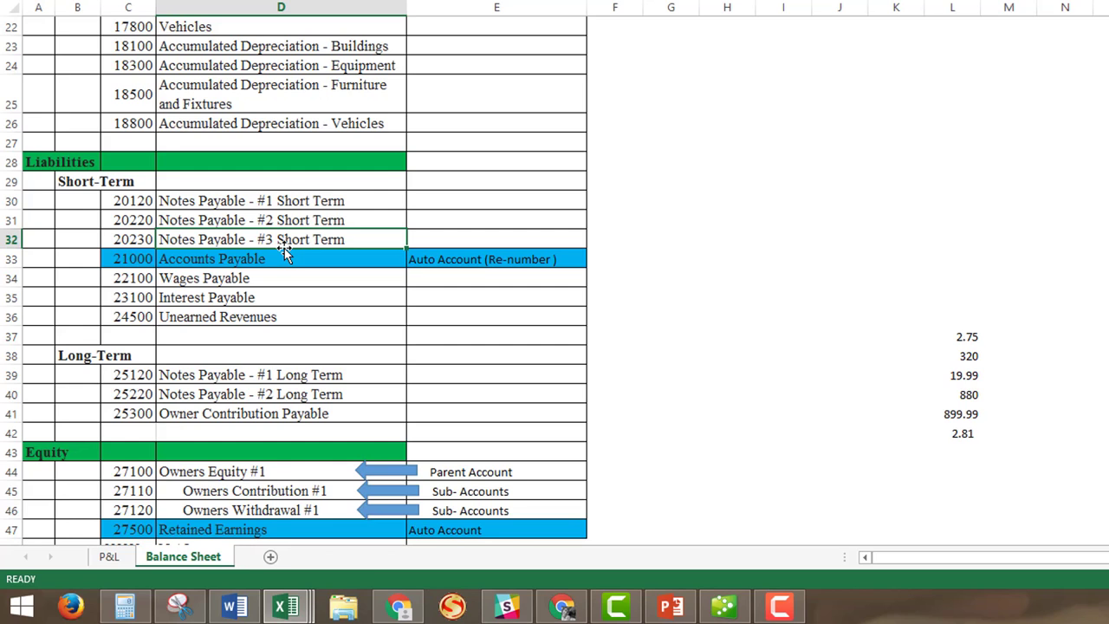
Examine the remaining short-term liabilities, from Accounts Payable through Wages Payable and Interest Payable to Unearned Revenues
key("Down")
key("Down")
key("Down")
key("Down")
key("Down")
key("Down")
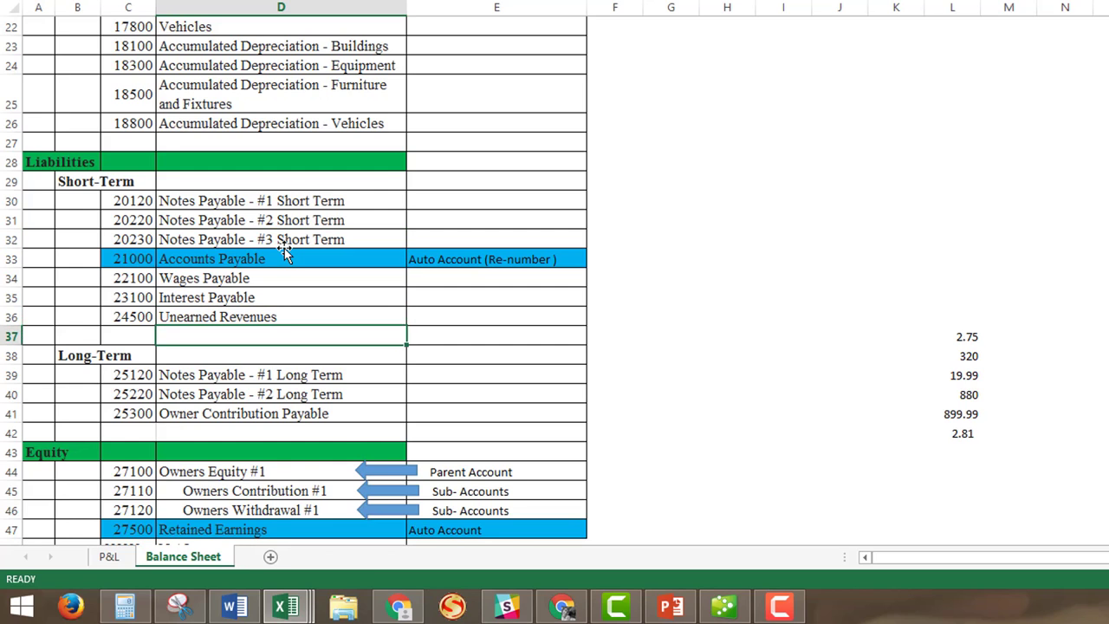
Examine the Long-Term liabilities, including Notes Payable #1 and #2 and Owner Contribution Payable
key("Down")
key("Down")
key("Down")
key("Down")
key("Down")
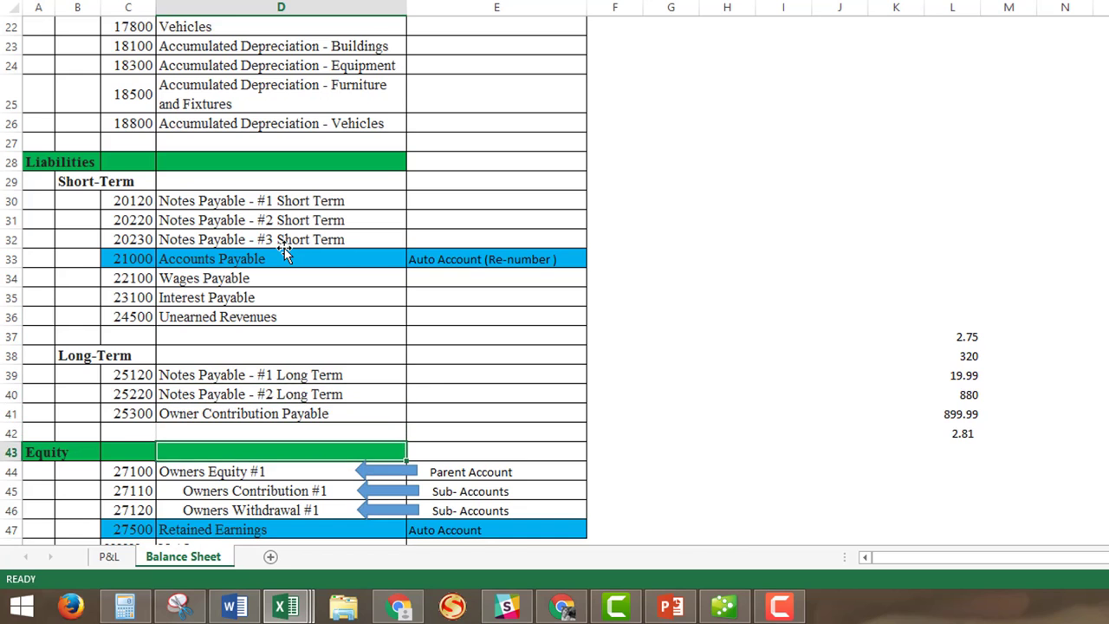
scroll(283, 262, "down", 1)
scroll(285, 259, "down", 2)
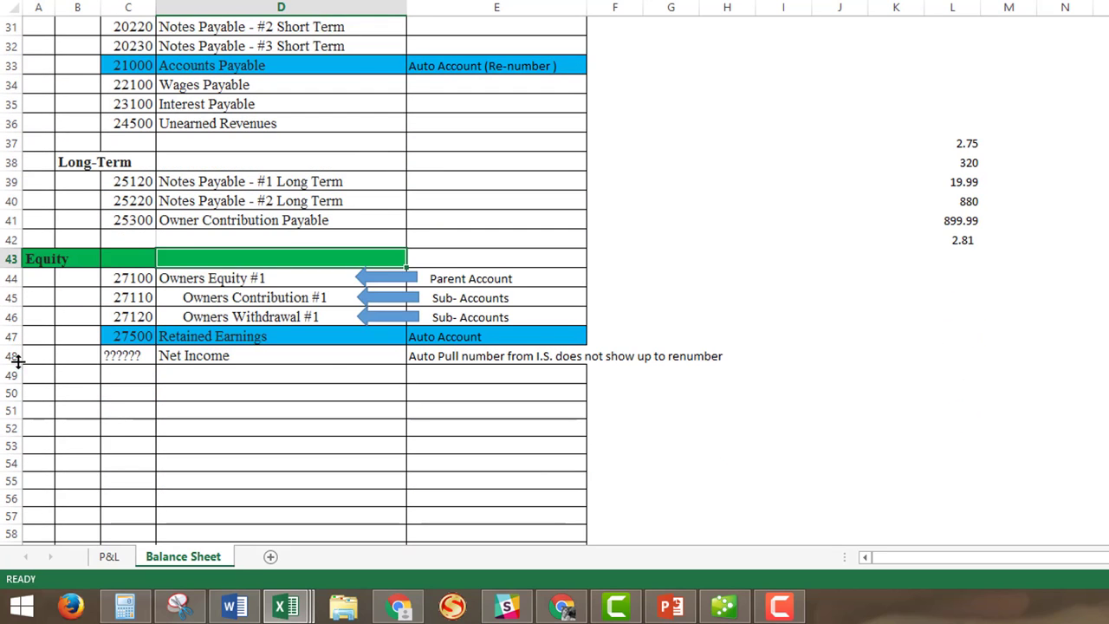
left_click(294, 178)
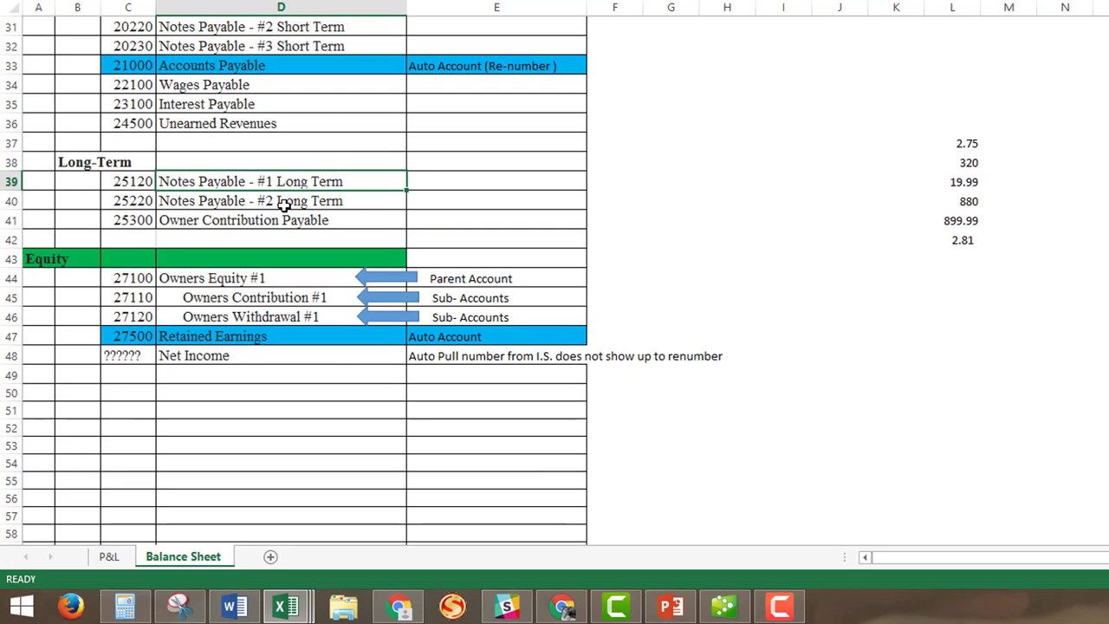
left_click(300, 197)
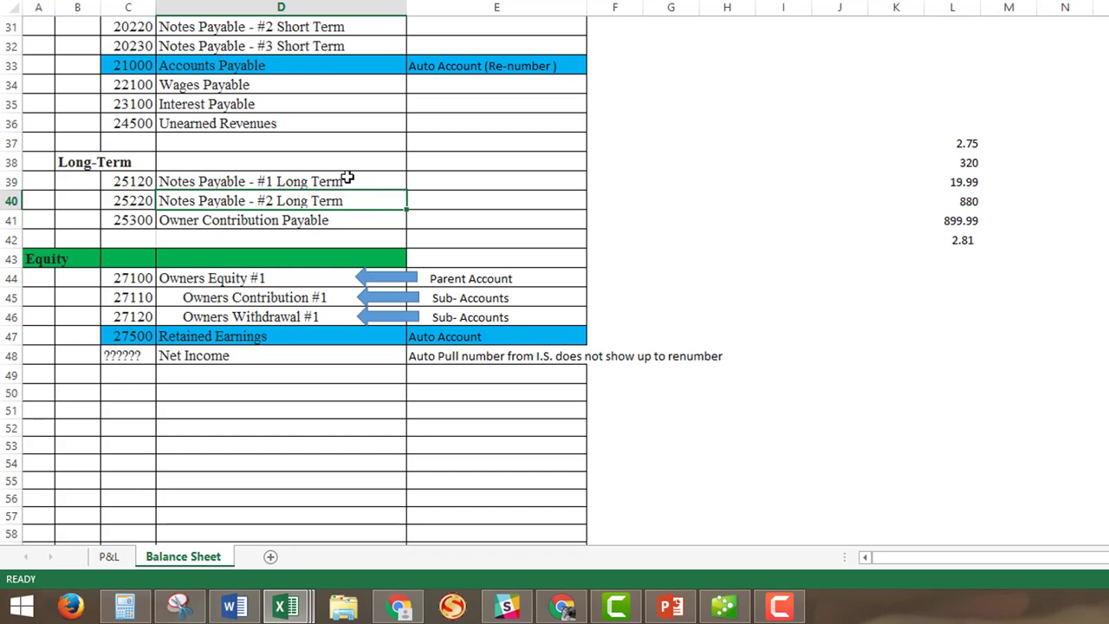
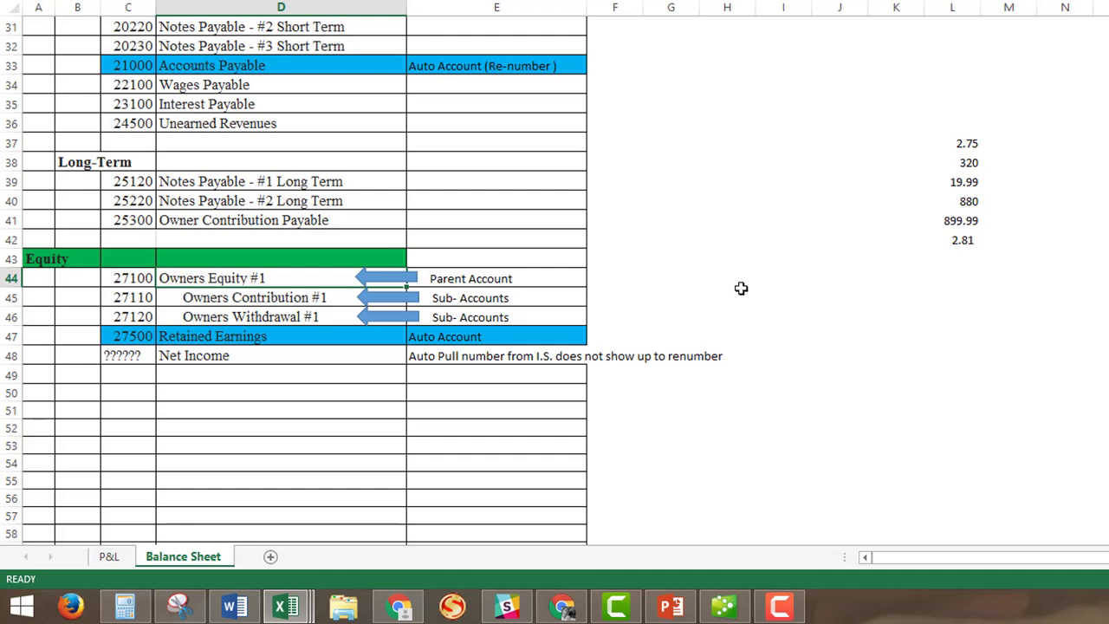
Examine the Equity accounts from Owners Equity #1 and its sub-accounts to Retained Earnings and Net Income
key("Down")
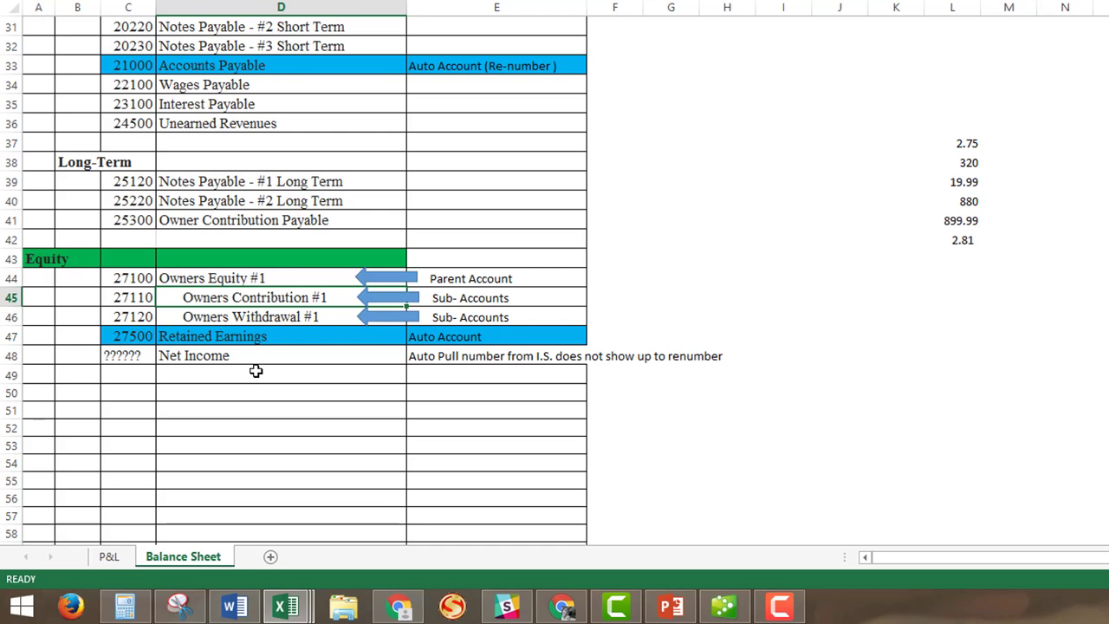
left_click_drag(374, 322, 381, 339)
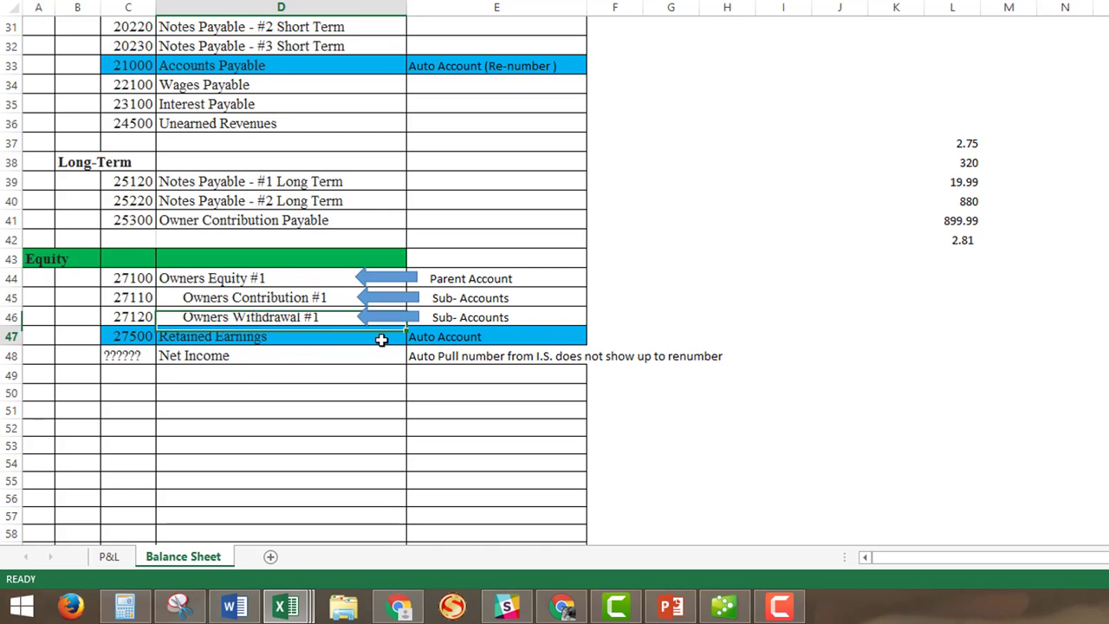
left_click(447, 349)
left_click(444, 333)
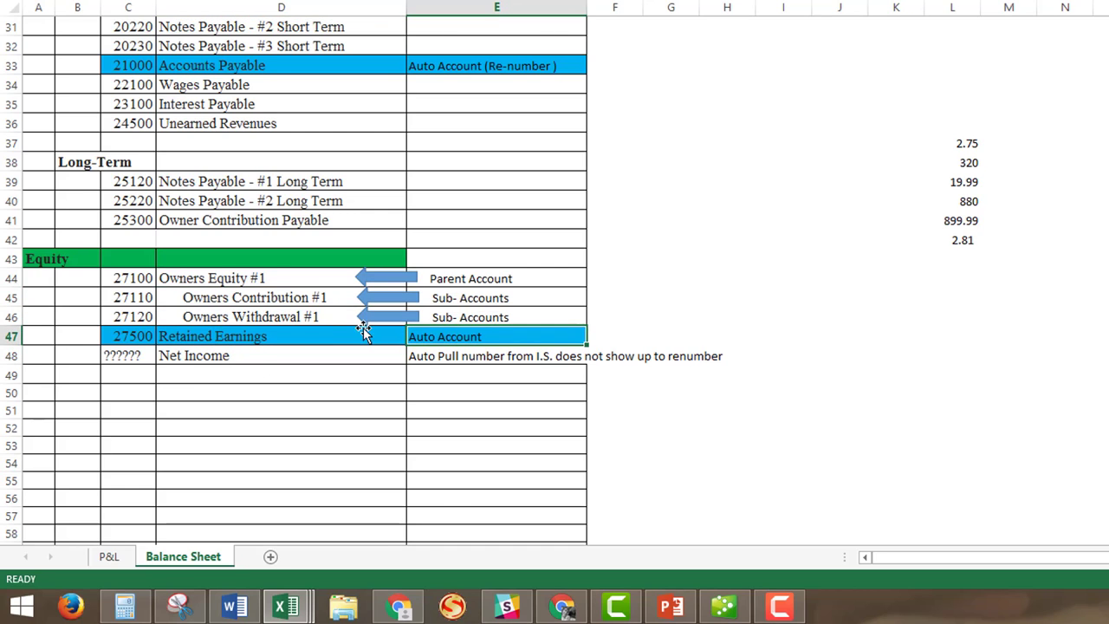
left_click(198, 360)
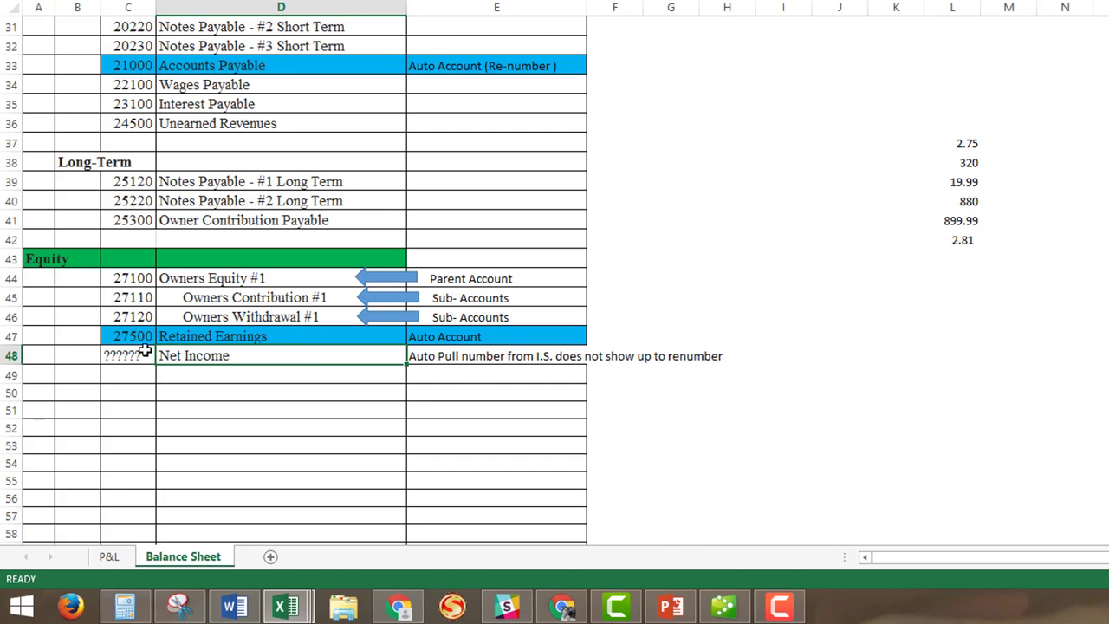
left_click(127, 369)
left_click(123, 355)
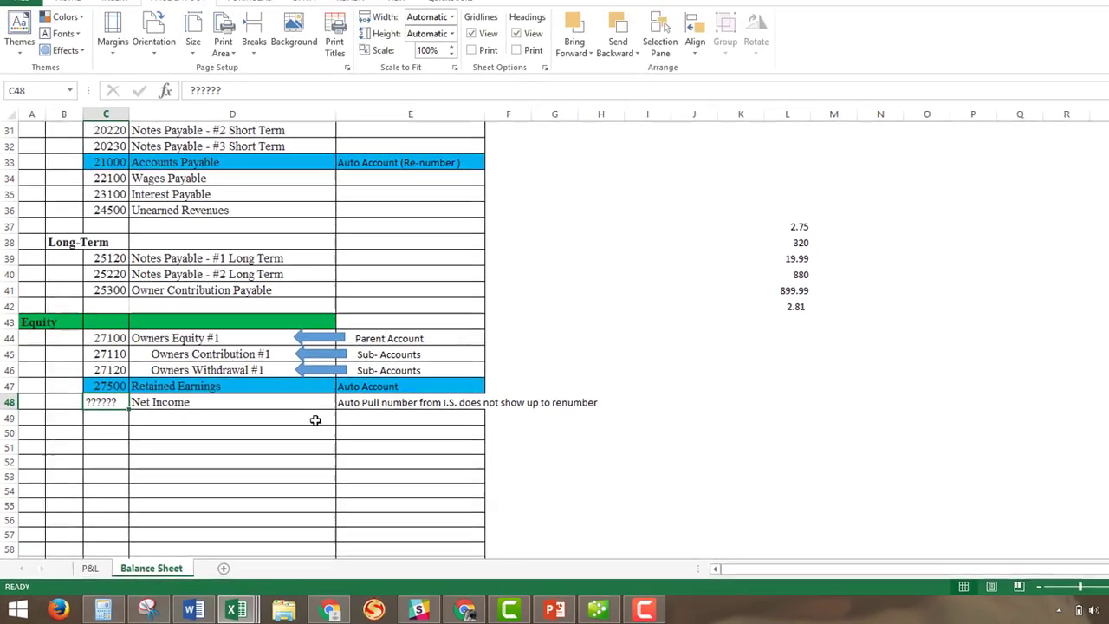
Switch to QuickBooks Online in the browser, start an Accounts data import and open the file chooser for its upload
left_click(466, 610)
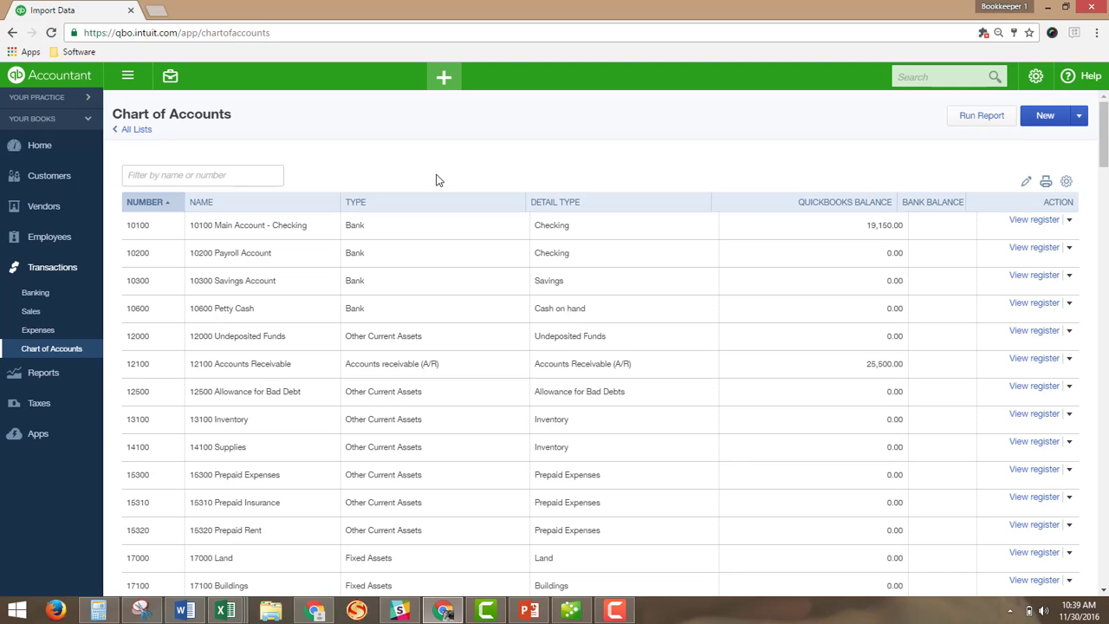
left_click(1036, 76)
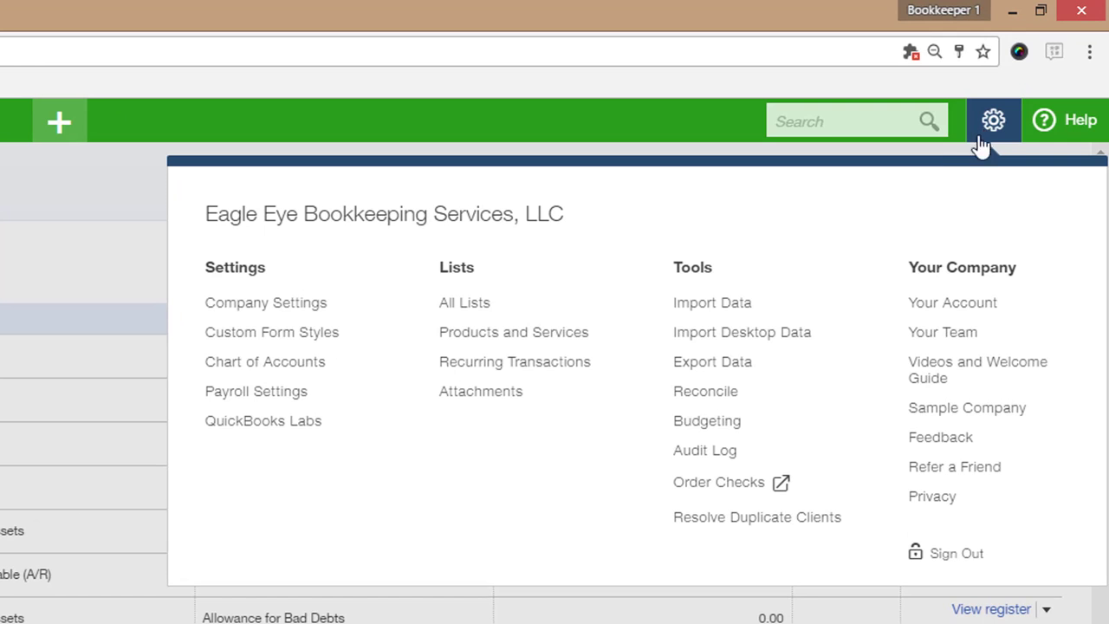
left_click(743, 310)
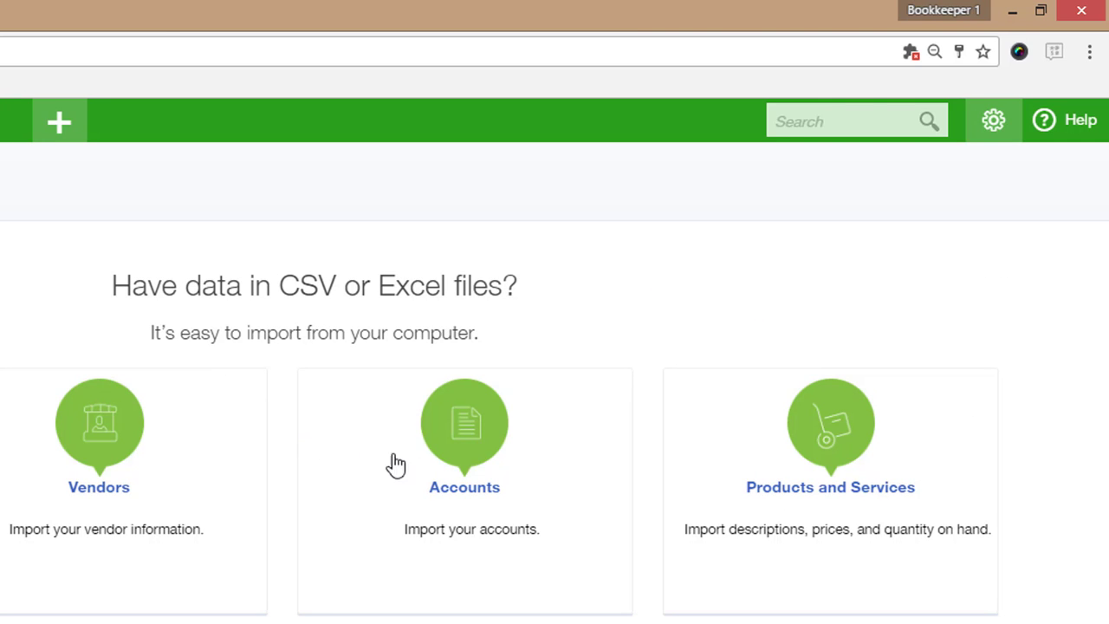
left_click(479, 501)
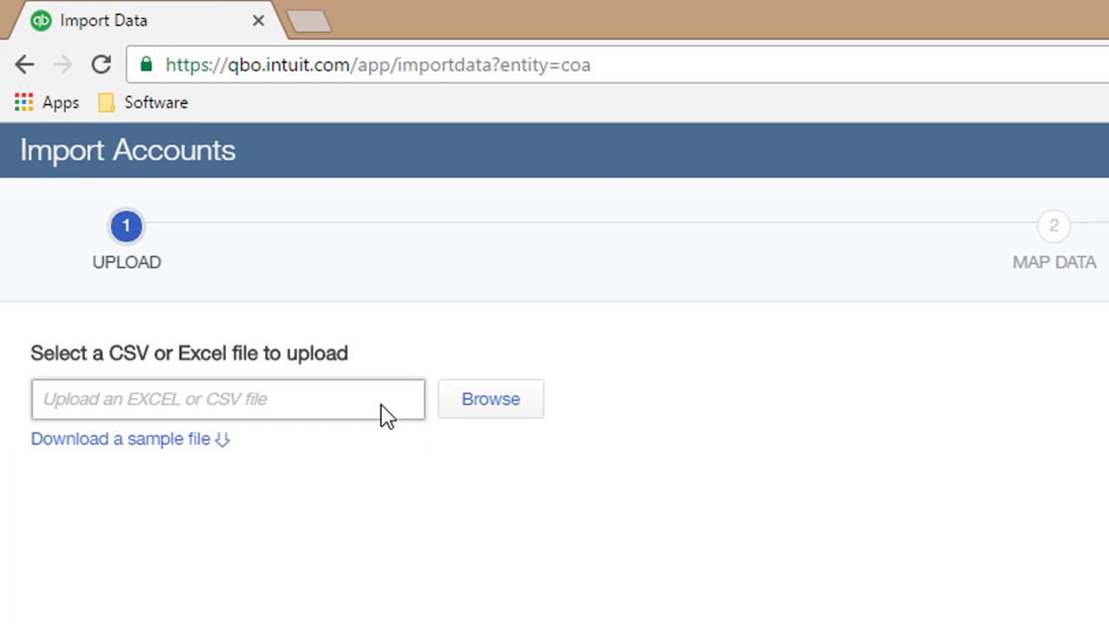
left_click(479, 407)
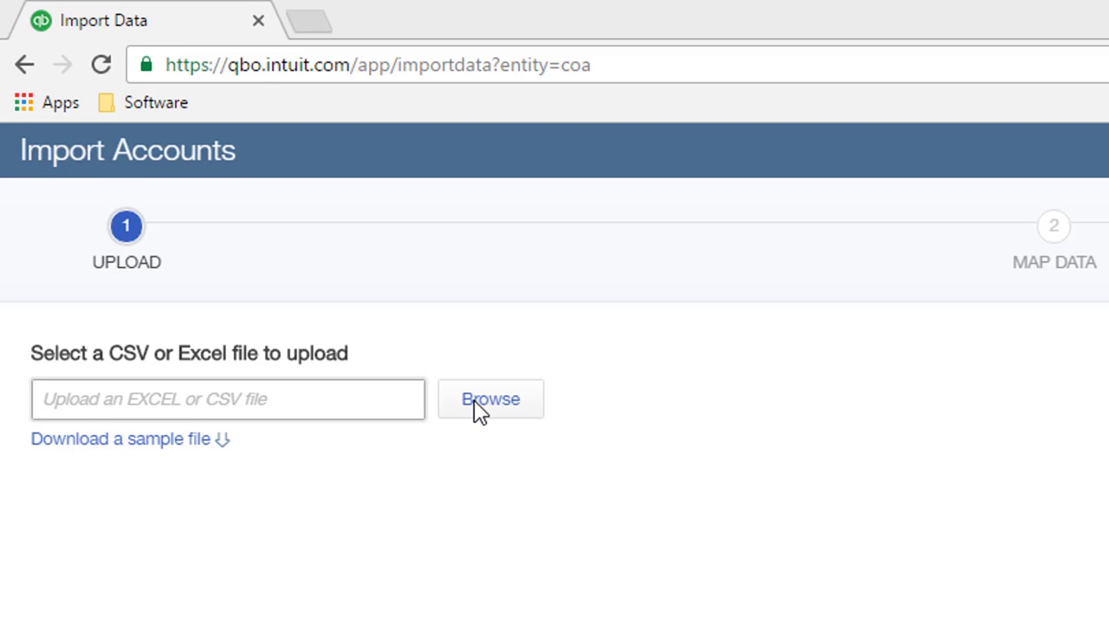
Switch to the Real Estate Agent COA workbook in Excel and show the beginning of its account list
mouse_move(227, 611)
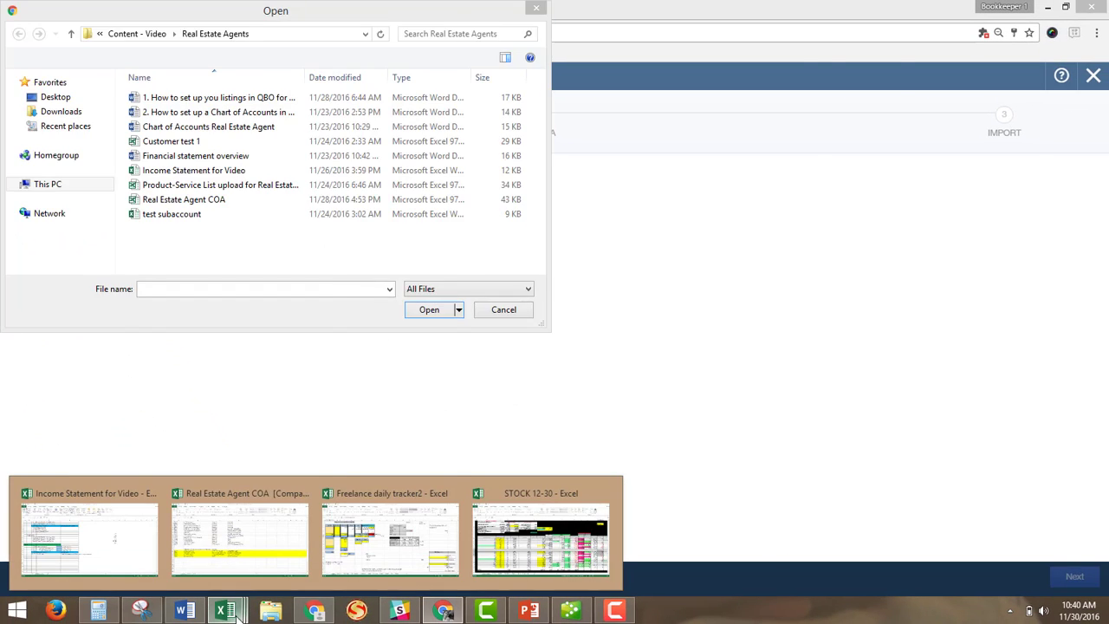
mouse_move(234, 537)
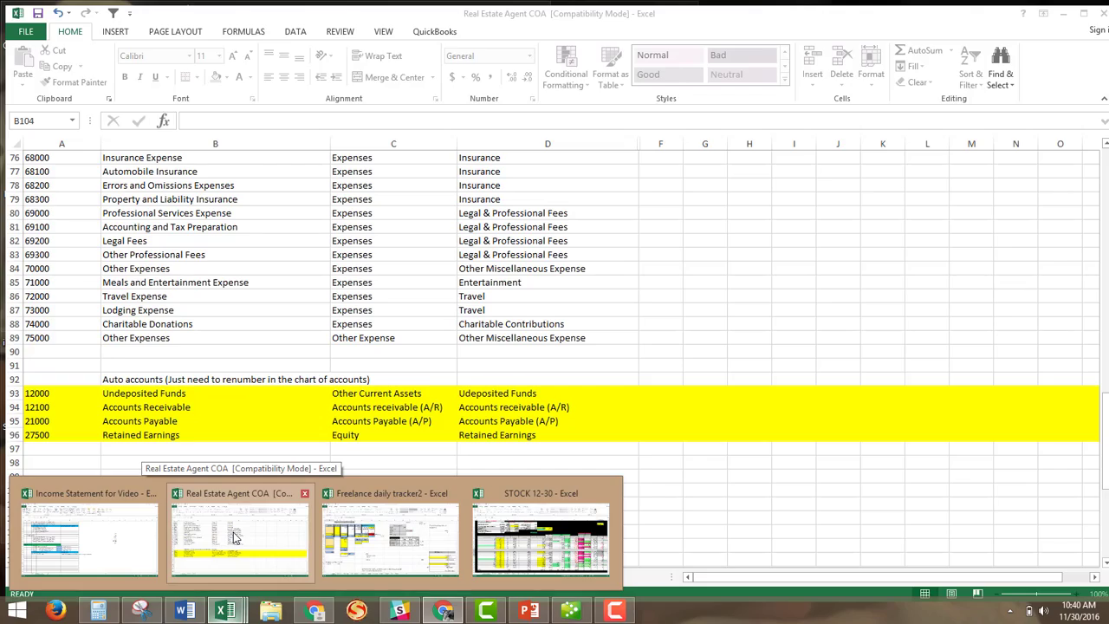
left_click(234, 537)
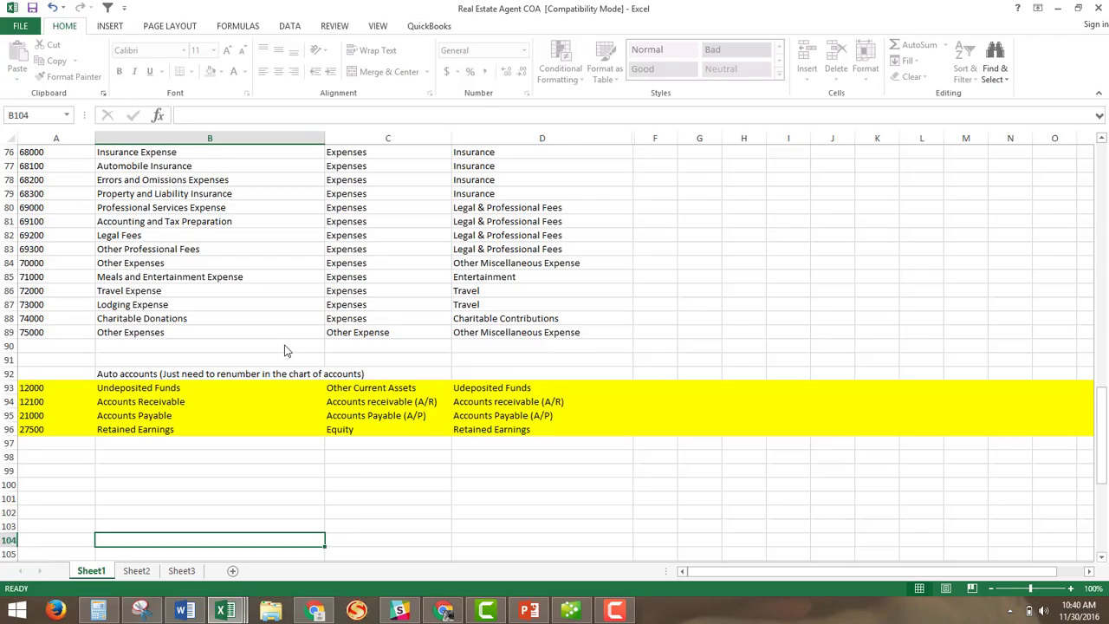
scroll(286, 350, "up", 20)
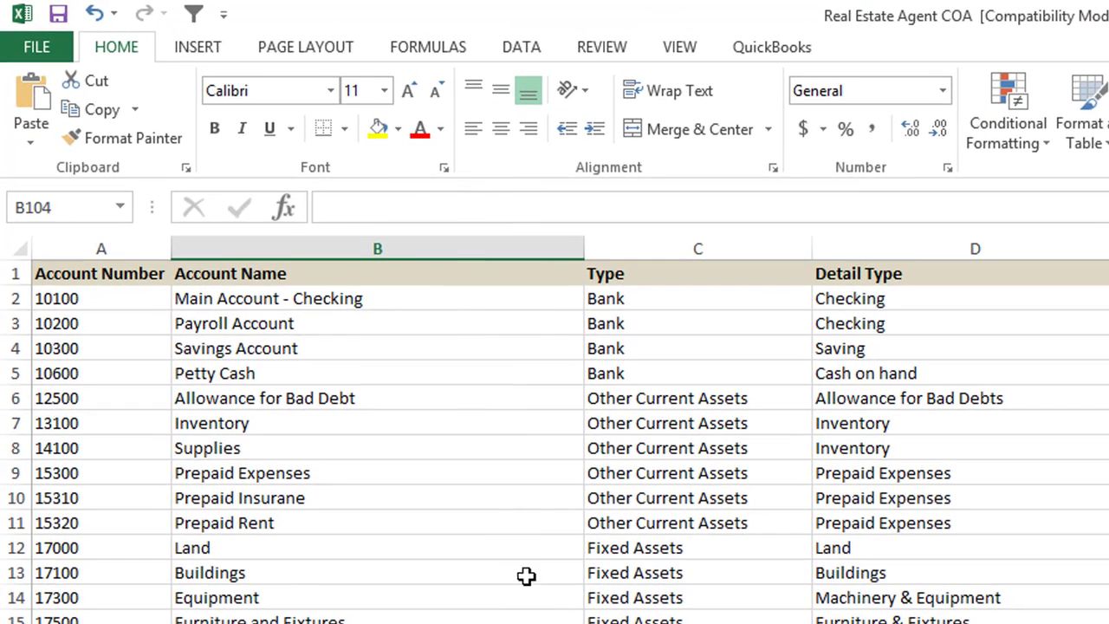
Examine the Type assigned to the asset accounts, from Main Account - Checking down to the Accumulated Depreciation accounts
left_click(244, 164)
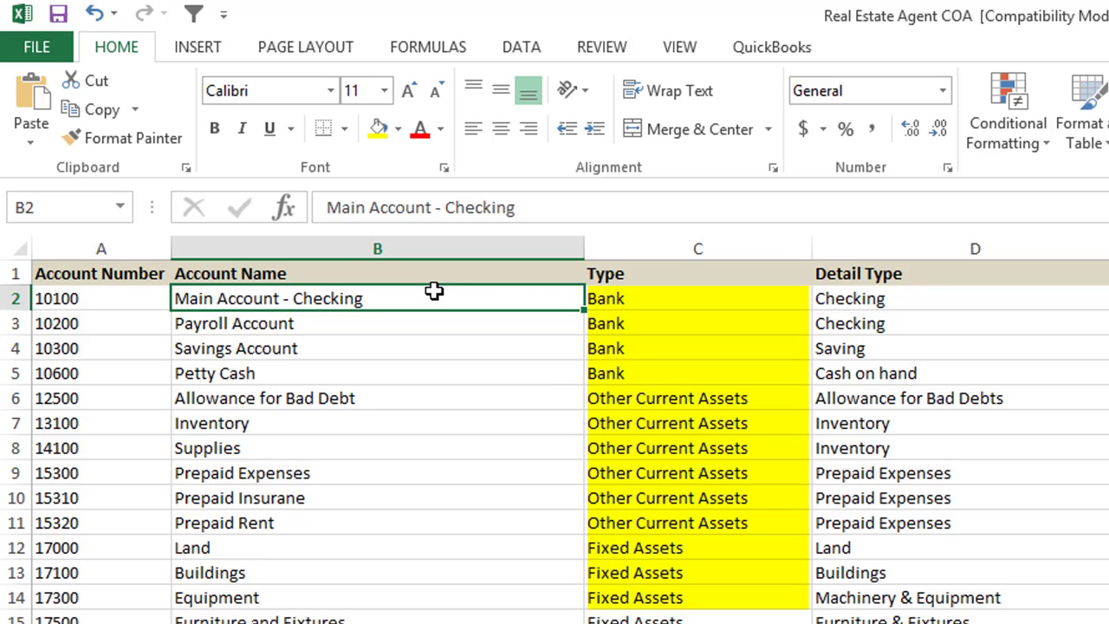
key("Right")
key("Down")
key("Down")
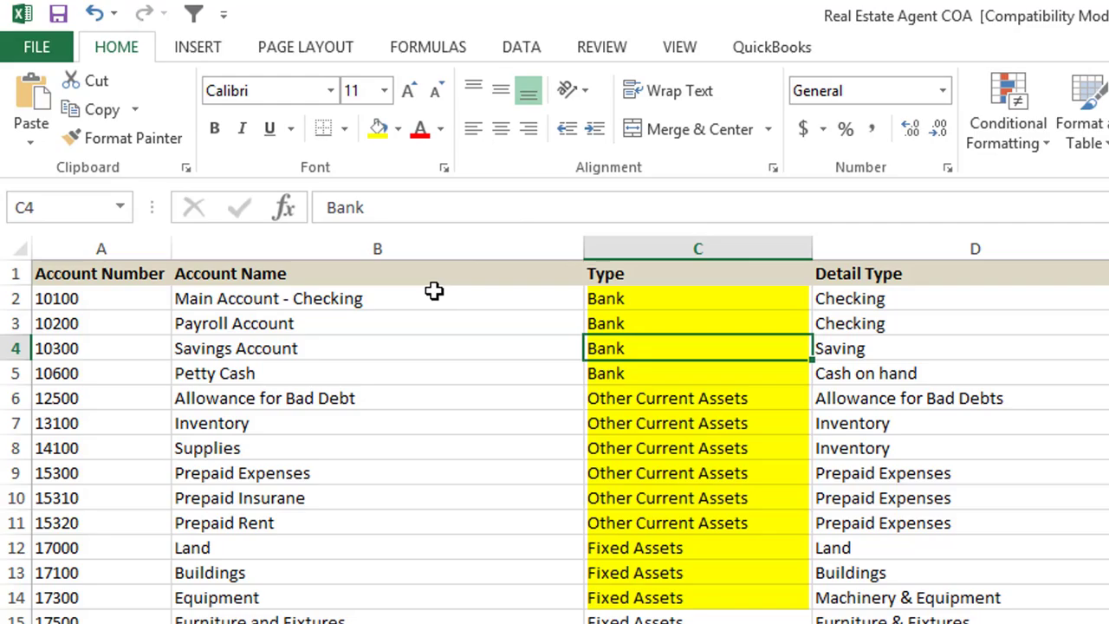
key("Down")
key("Down")
key("Down")
key("Down")
key("Down")
key("Down")
key("Down")
key("Down")
key("Down")
key("Down")
key("Down")
key("Down")
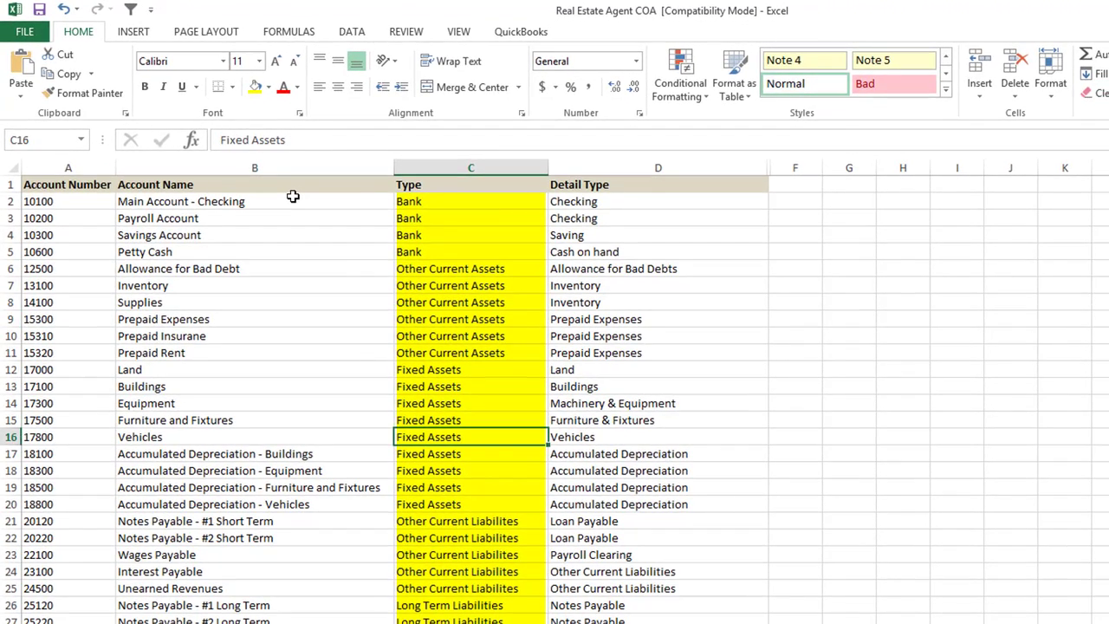
key("Down")
key("Down")
key("Down")
key("Down")
key("Down")
key("Down")
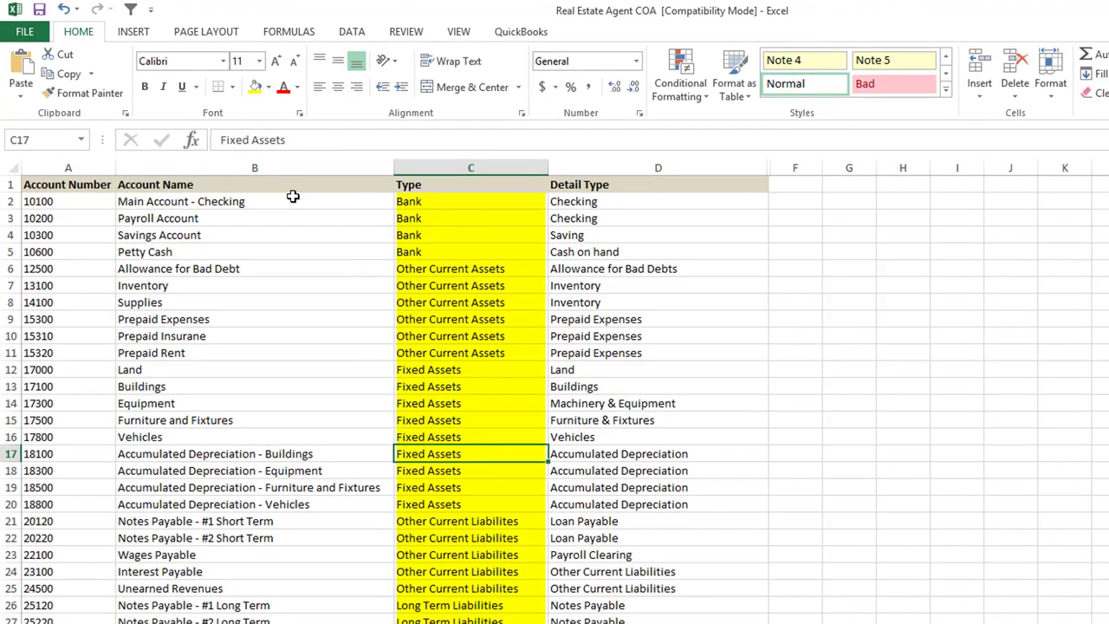
Examine the Type entries for the liability, equity, income, cost of sales and expense accounts
scroll(392, 350, "down", 4)
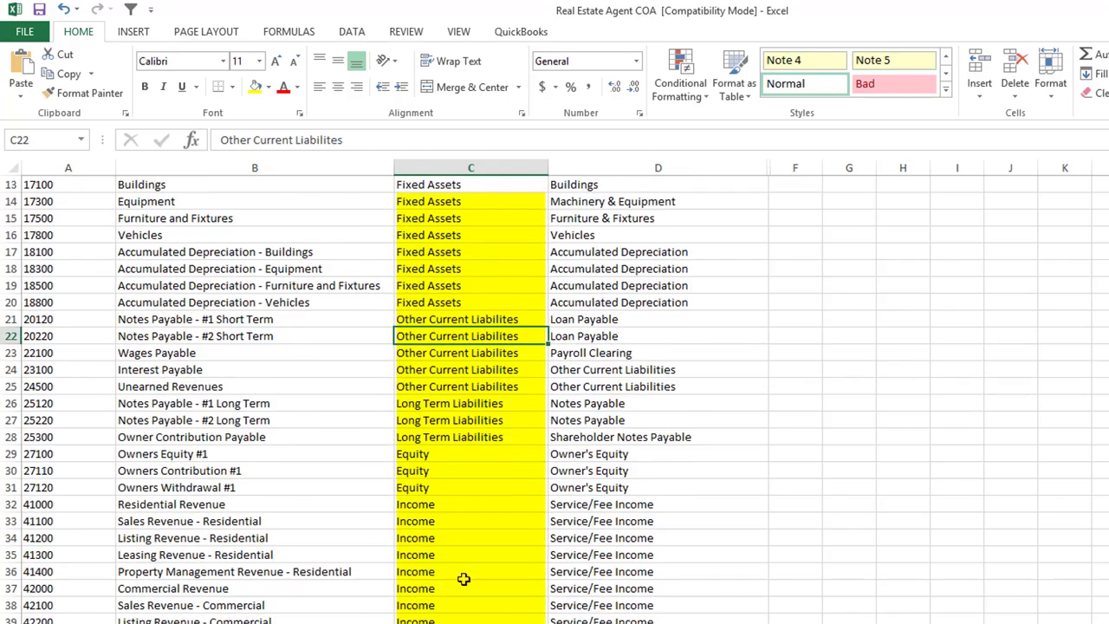
scroll(464, 537, "down", 3)
left_click(466, 436)
scroll(440, 587, "down", 3)
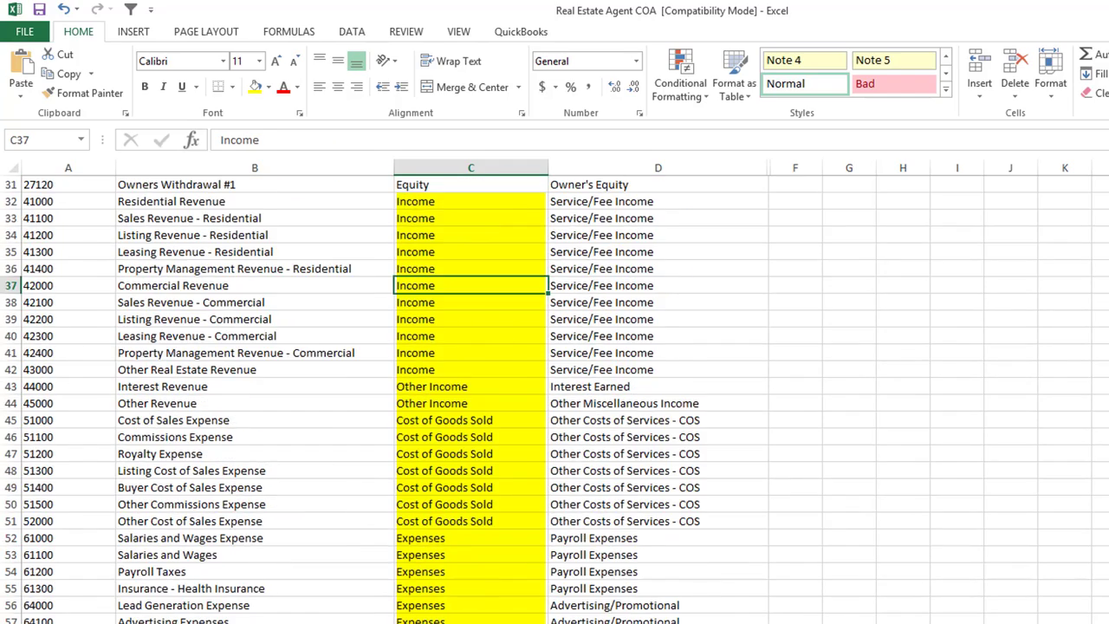
left_click(468, 617)
scroll(468, 615, "up", 10)
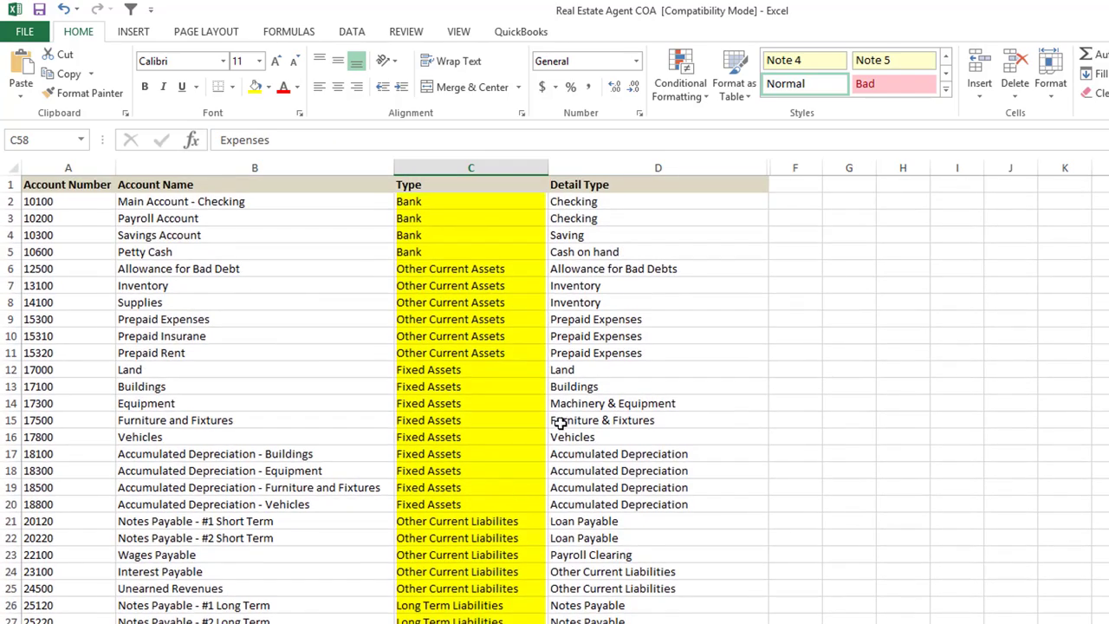
Examine the Detail Type entries of the bank accounts against their names and types, from Main Account - Checking to Petty Cash
left_click(578, 217)
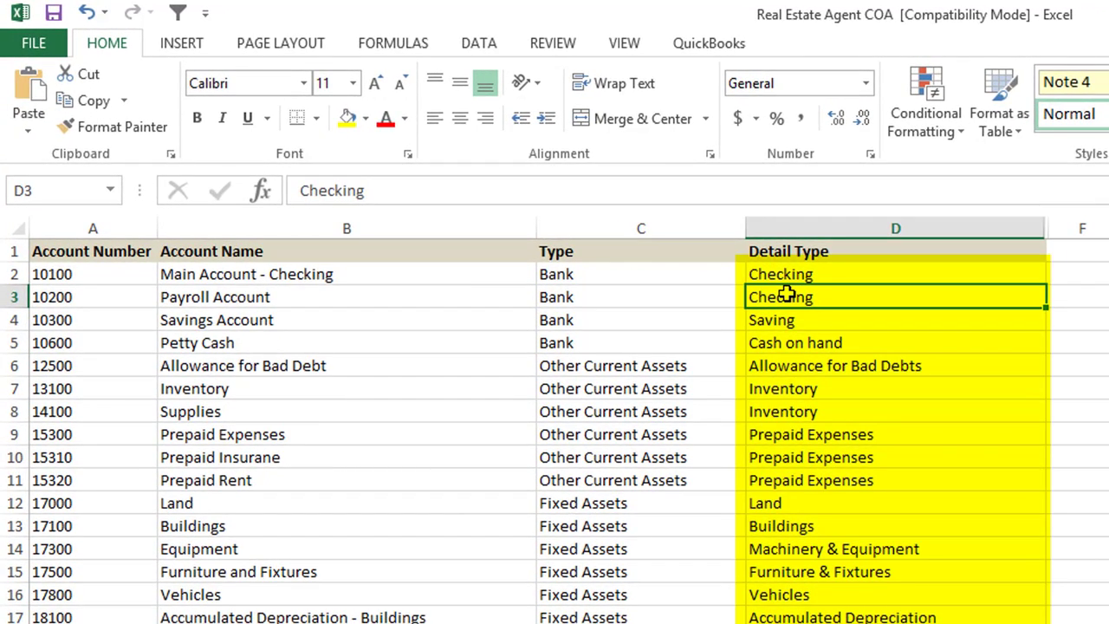
key("Left")
key("Left")
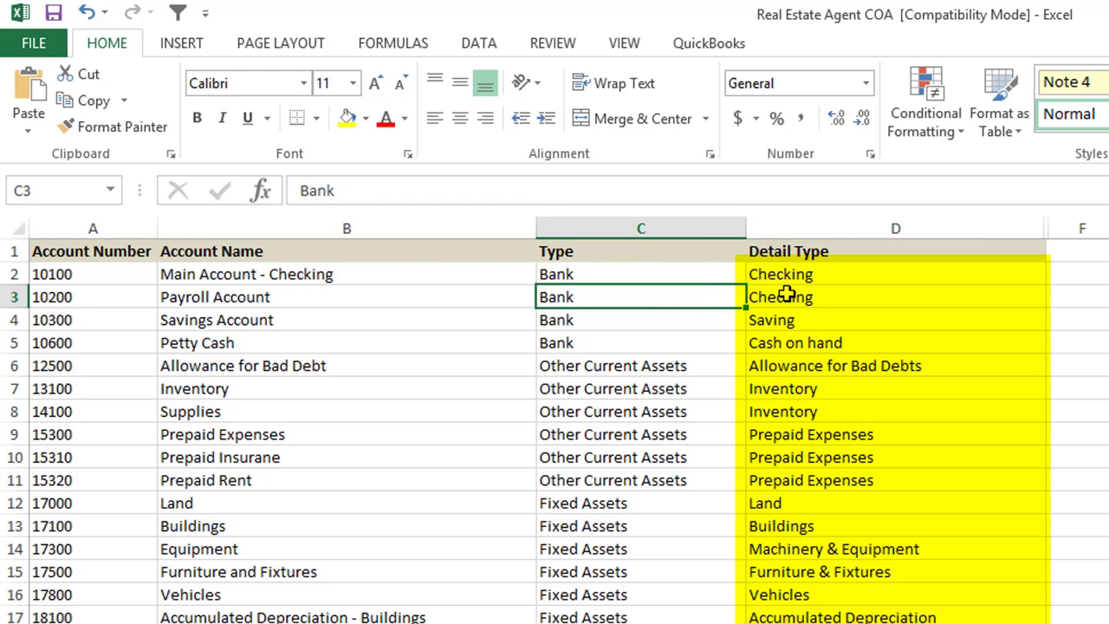
key("Up")
key("Right")
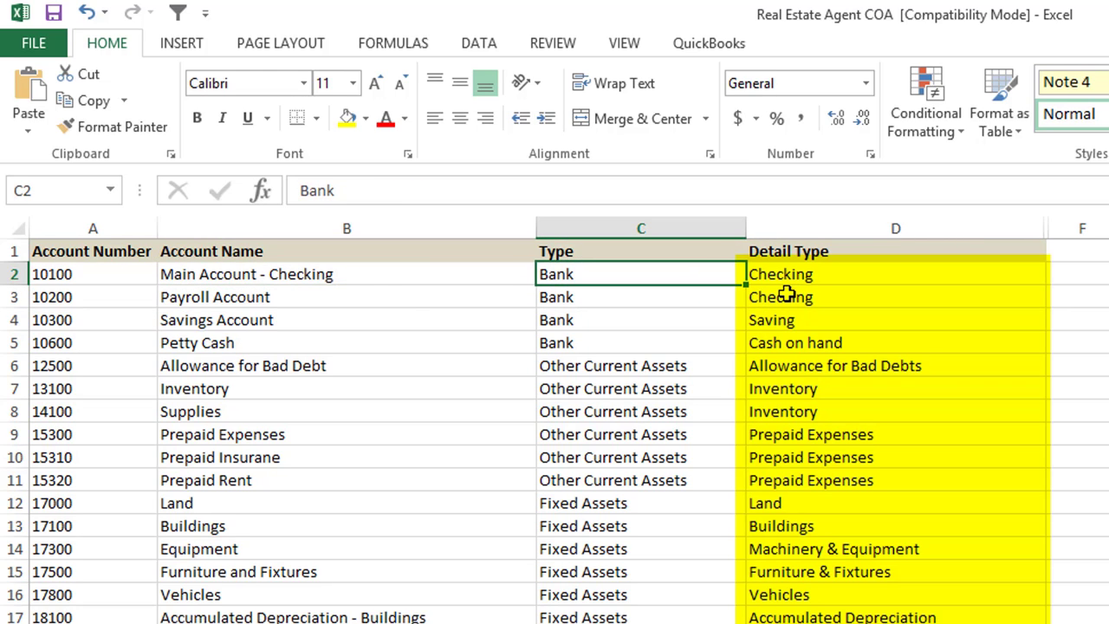
key("Right")
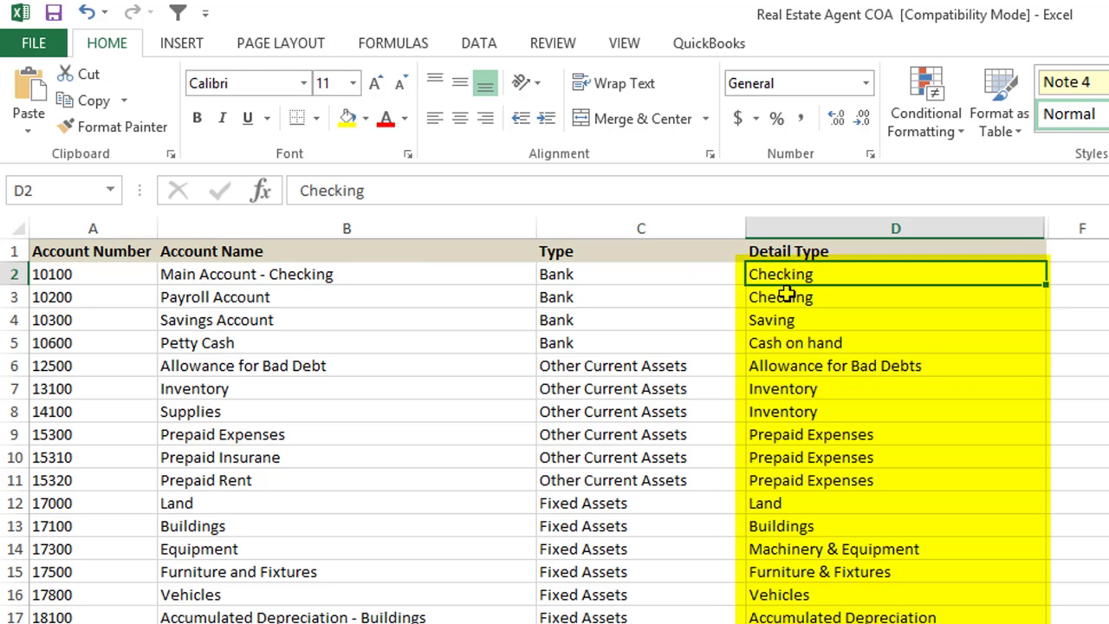
key("Down")
key("Down")
key("Left")
key("Left")
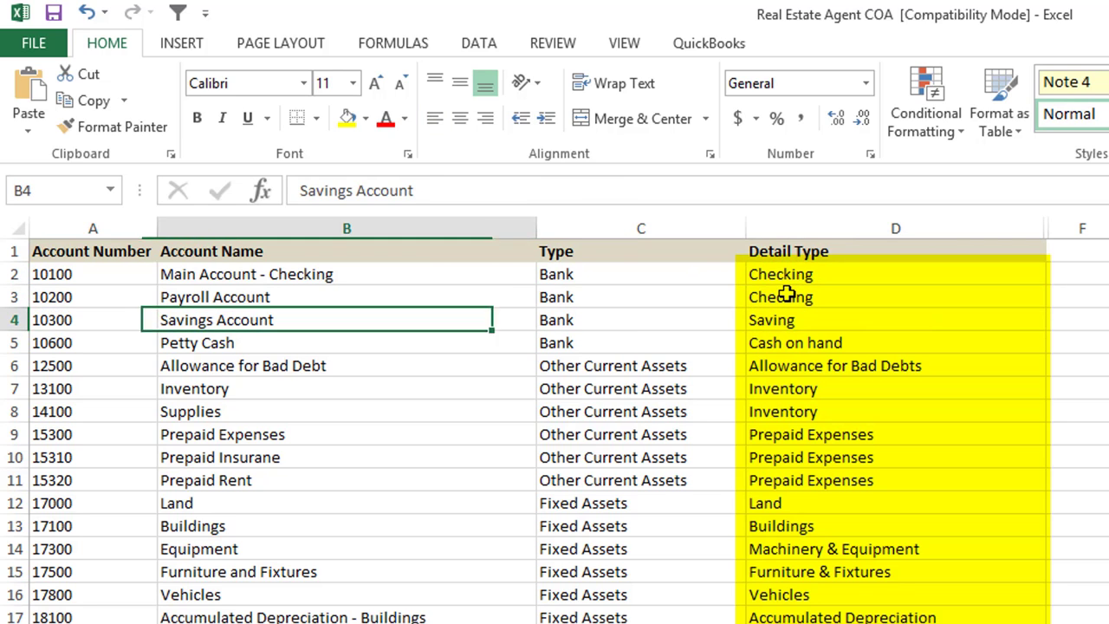
key("Right")
key("Right")
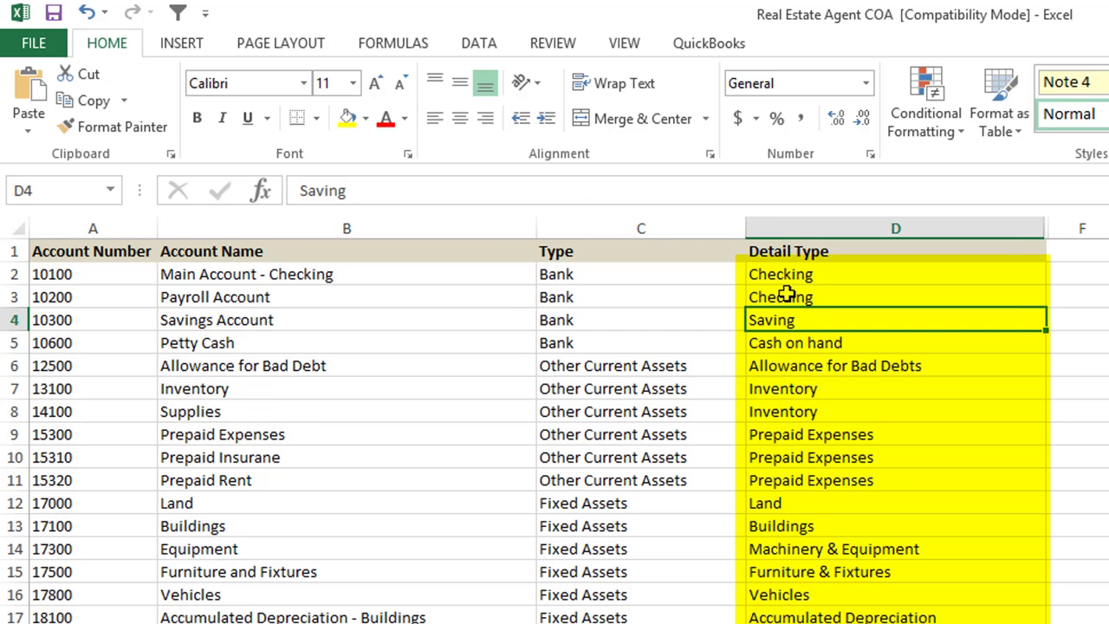
key("Left")
key("Down")
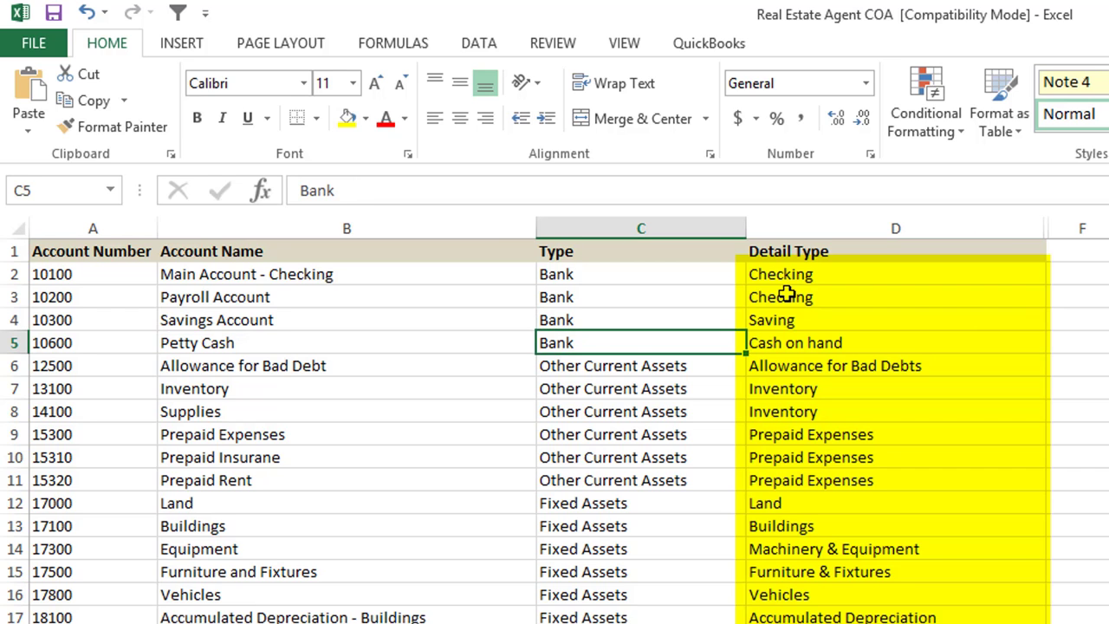
key("Right")
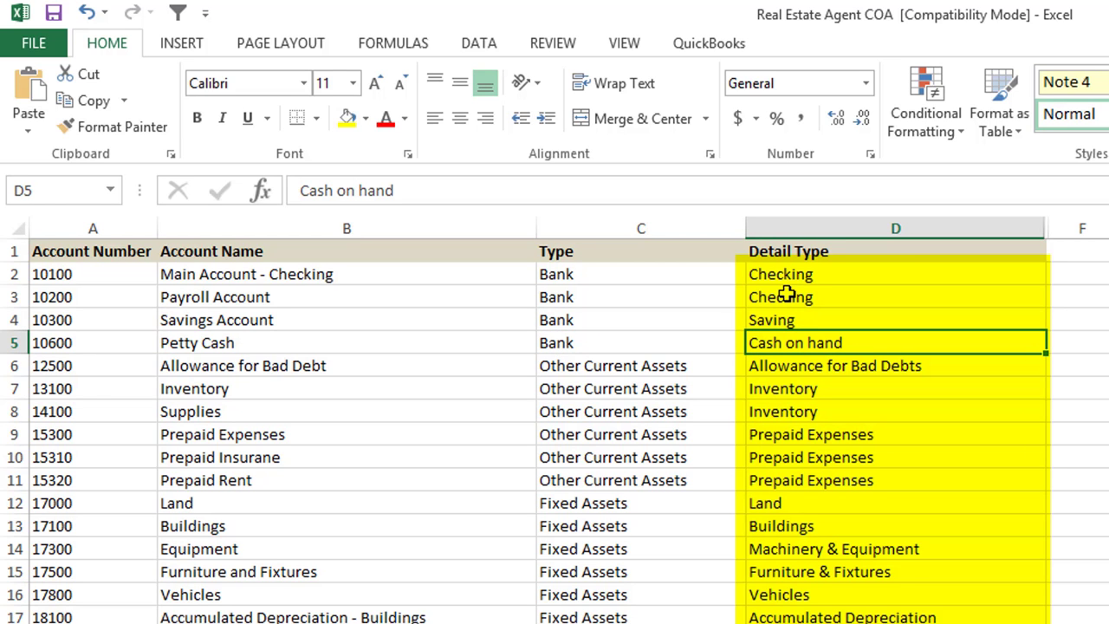
Review the remaining Detail Type entries and highlight the auto accounts block at the end of the account list
scroll(995, 463, "down", 4)
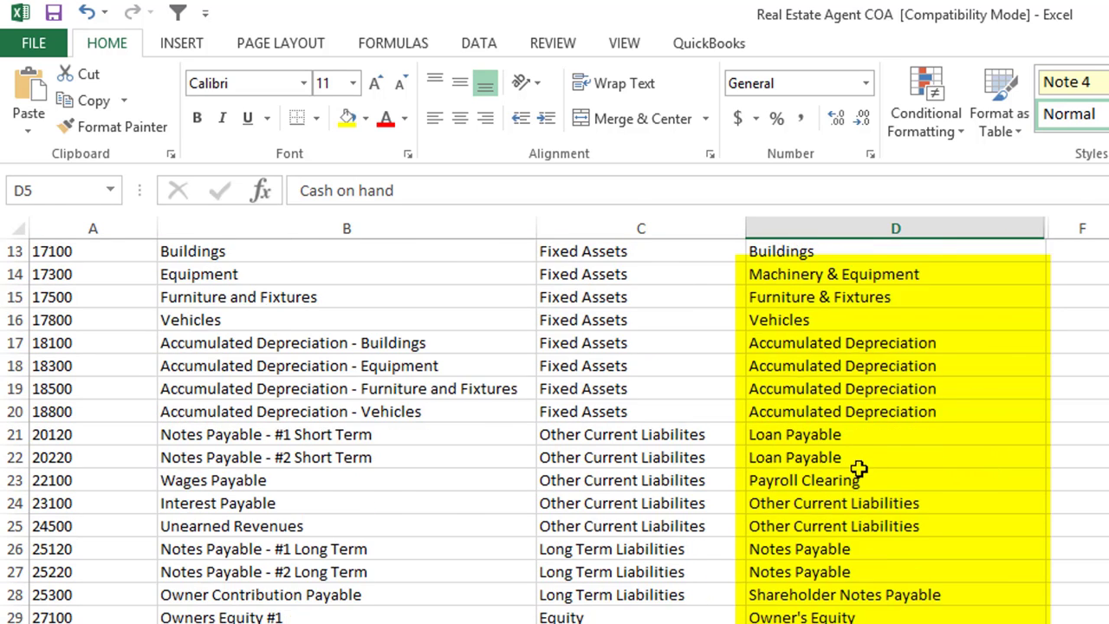
scroll(858, 469, "down", 20)
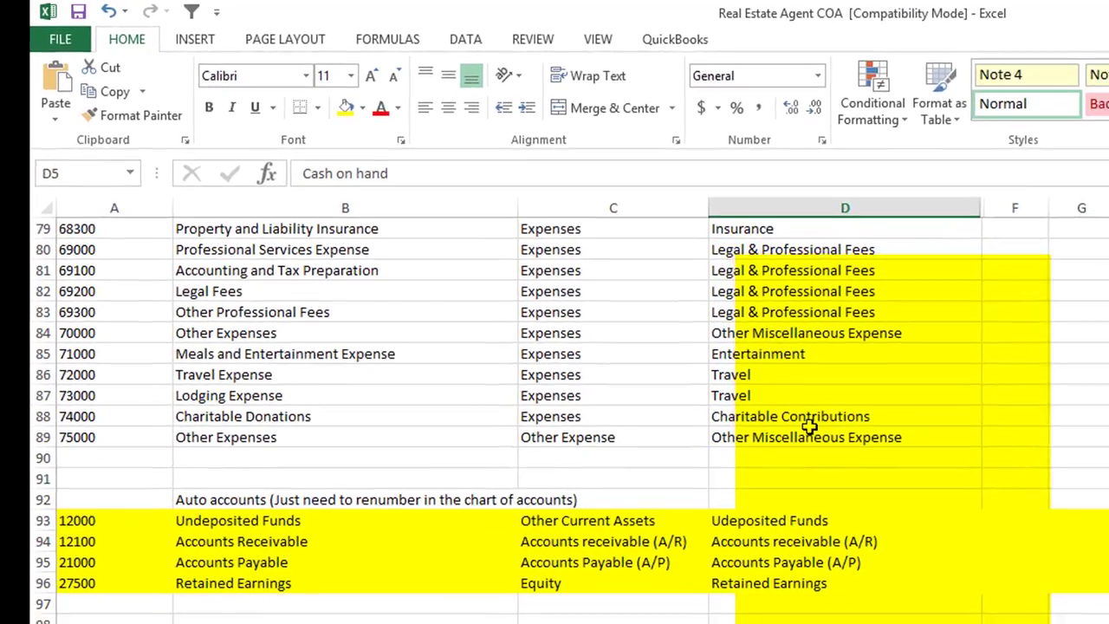
left_click(290, 563)
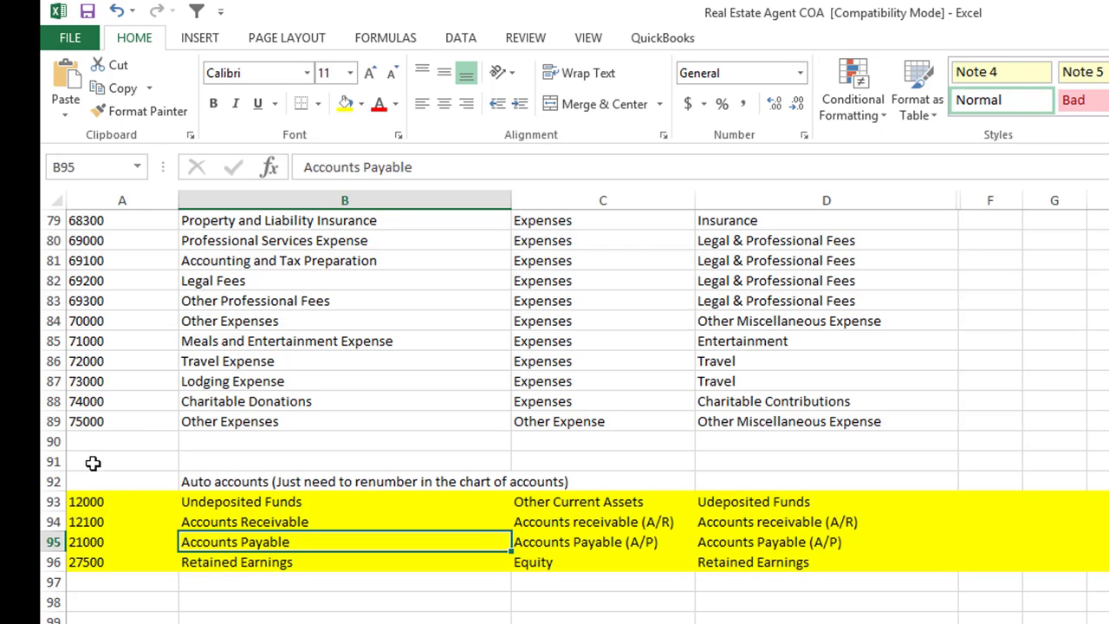
left_click_drag(53, 441, 85, 559)
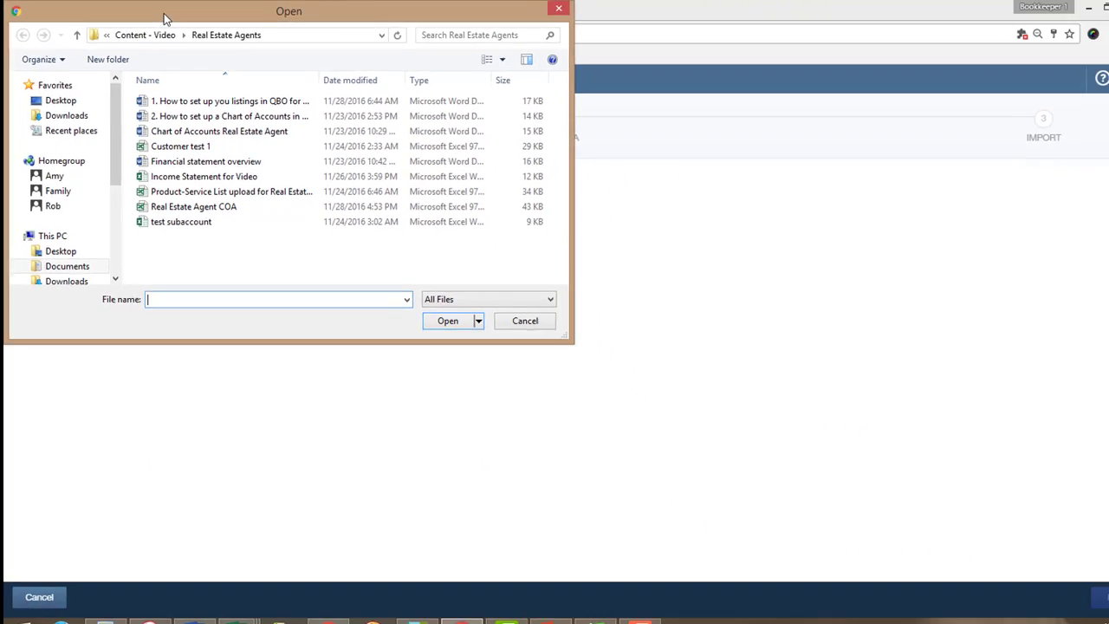
Upload the Real Estate Agent COA file to the QuickBooks Online accounts import in the browser and continue to field mapping
left_click_drag(180, 28, 485, 128)
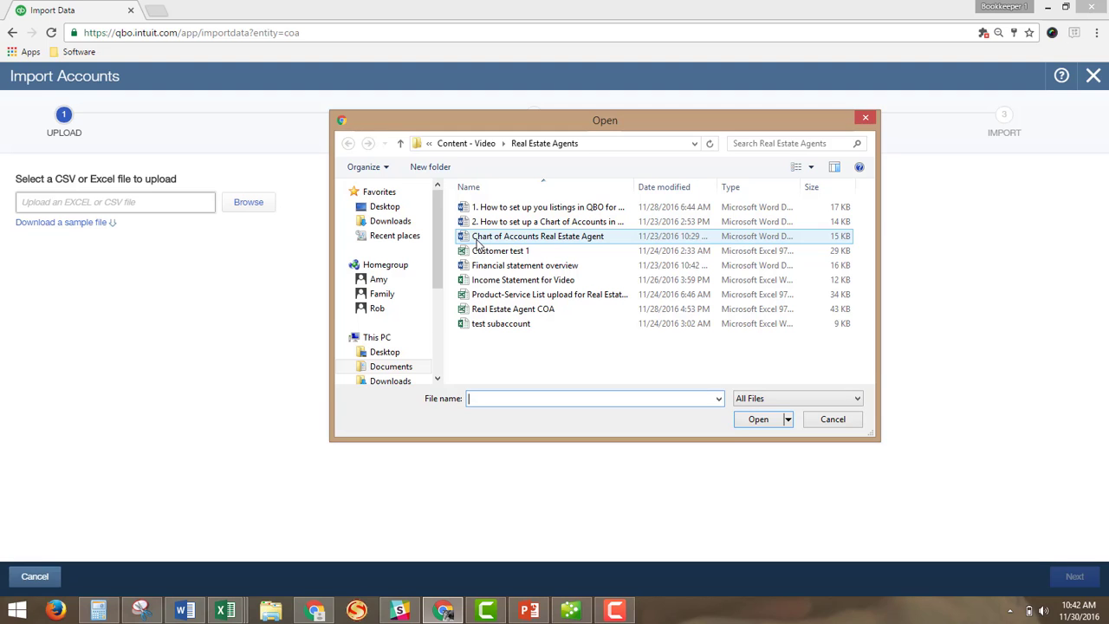
left_click(539, 312)
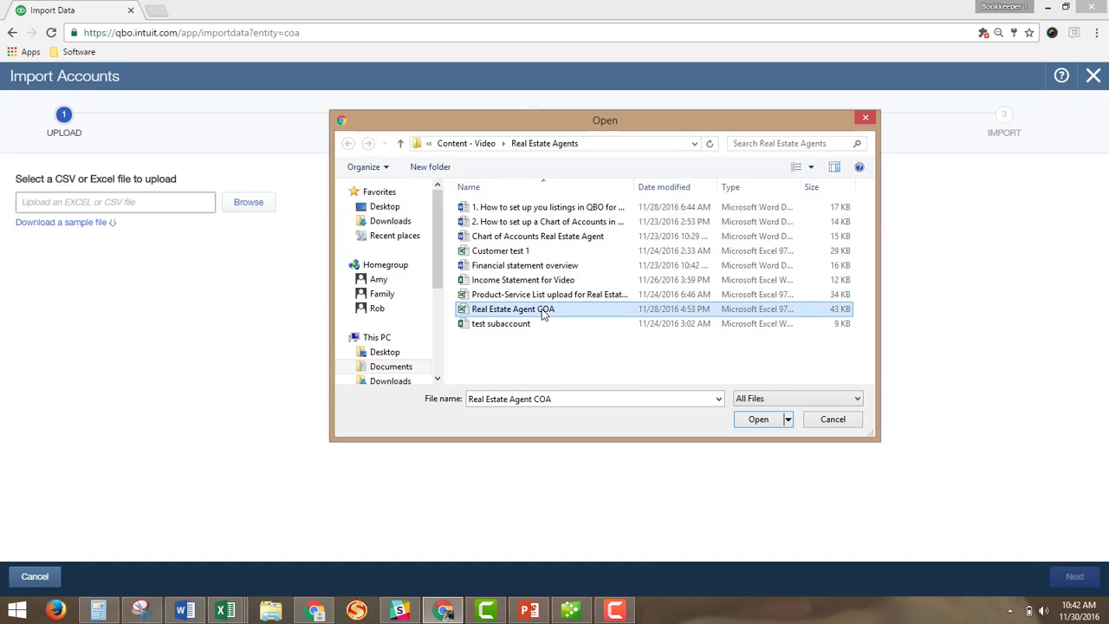
left_click(757, 419)
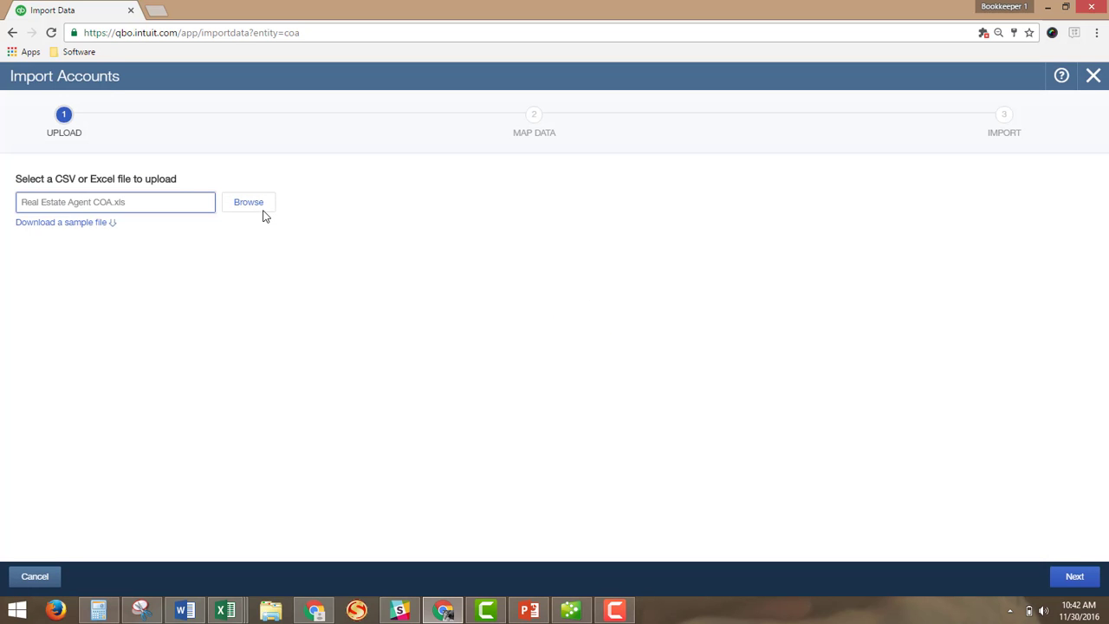
left_click(1081, 579)
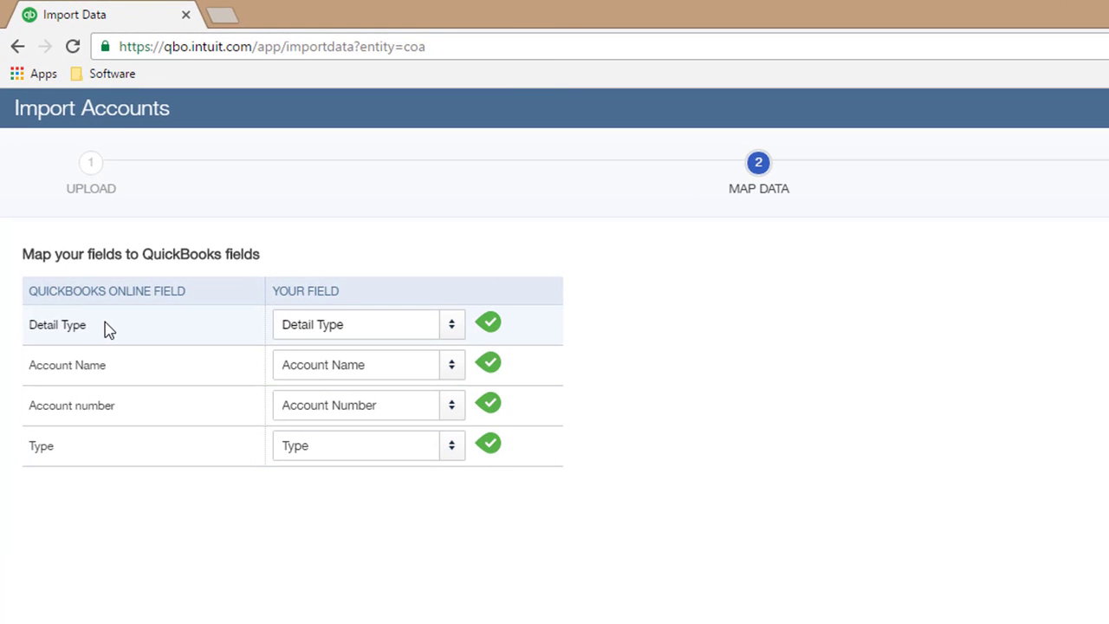
Keep the Detail Type, Account Name, Account Number and Type field mappings and continue to the import review
left_click(305, 328)
left_click(727, 403)
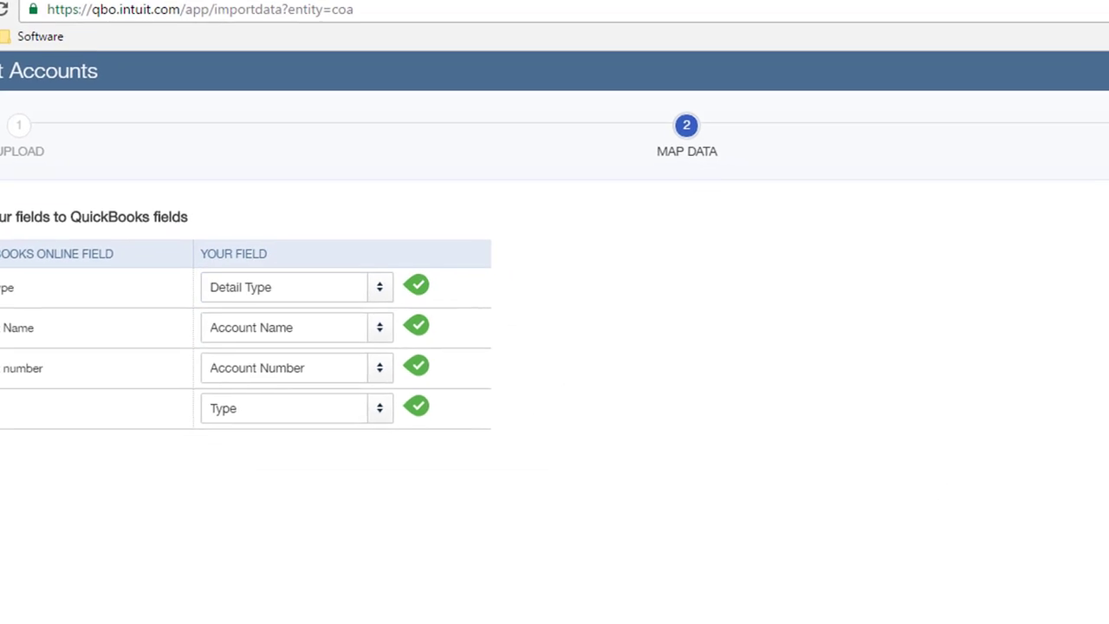
left_click(1037, 559)
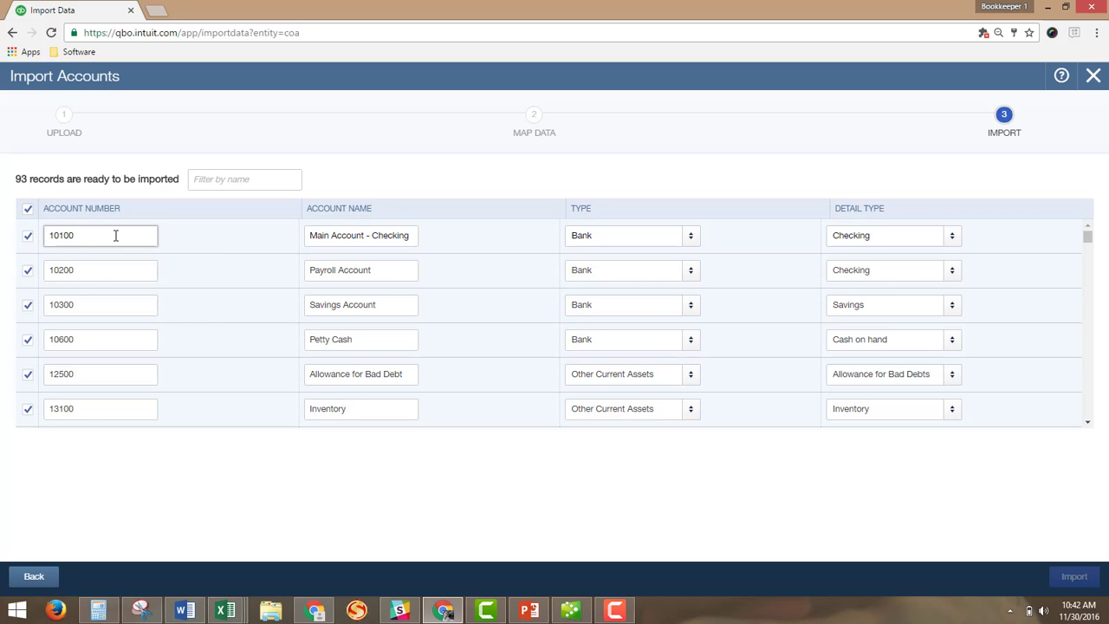
Examine the numbers, names, types and detail types of the records to import, from Main Account - Checking down to the insurance expenses
triple_click(340, 236)
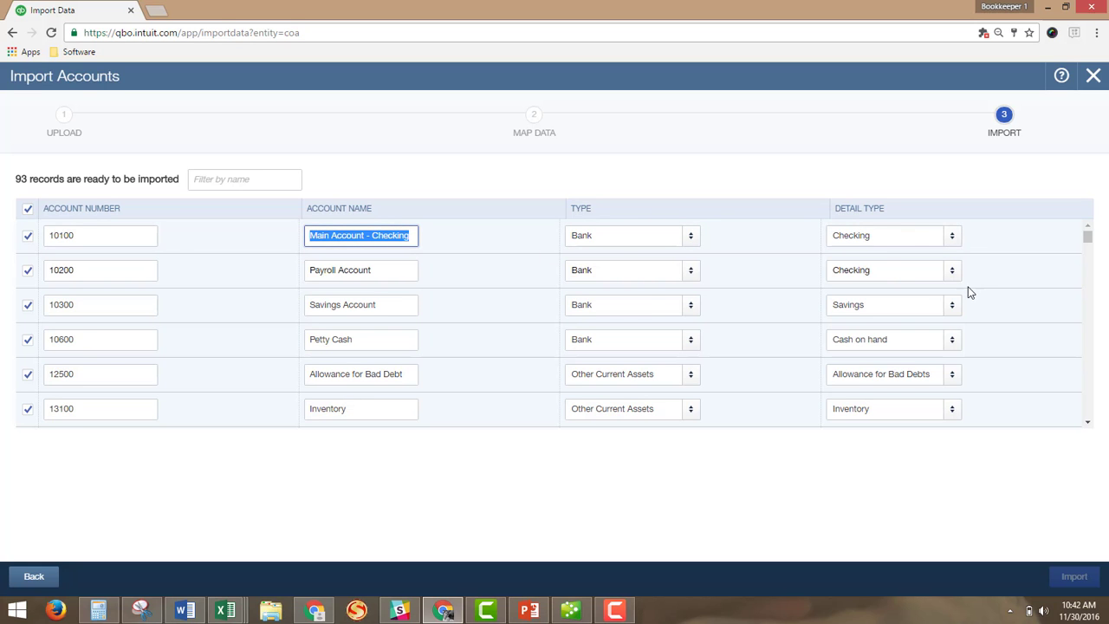
scroll(871, 372, "down", 3)
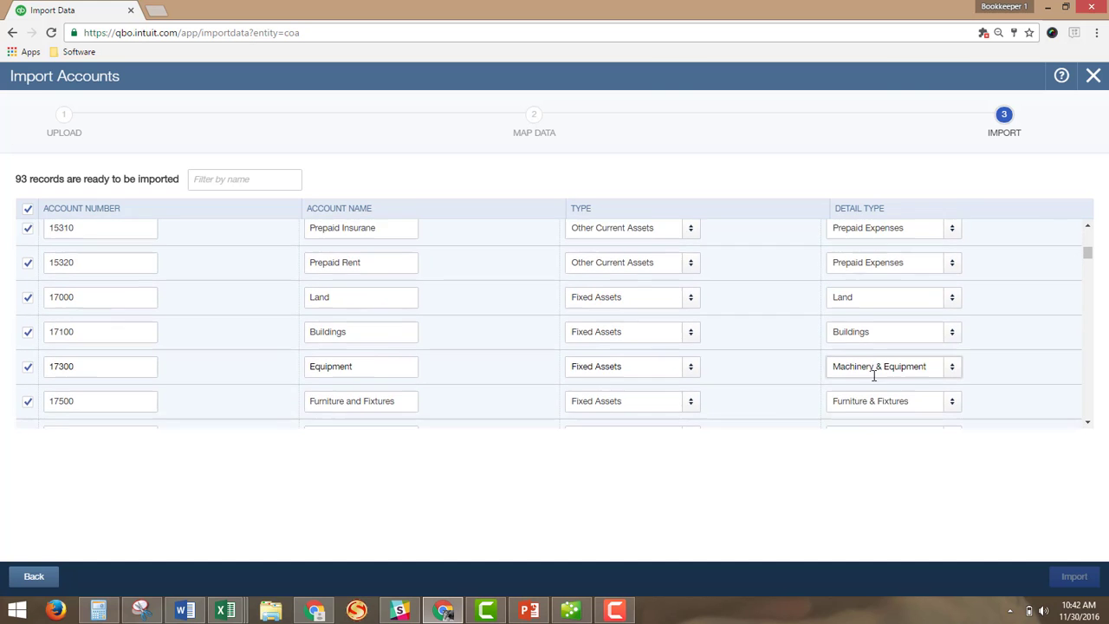
scroll(874, 377, "down", 1)
scroll(869, 368, "down", 3)
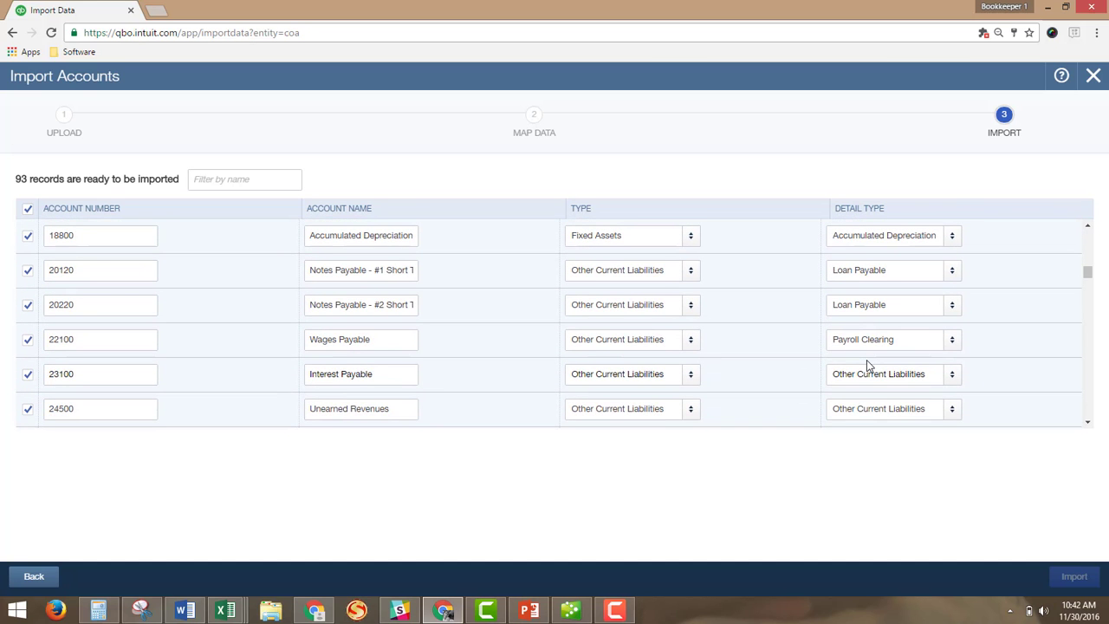
scroll(866, 366, "down", 3)
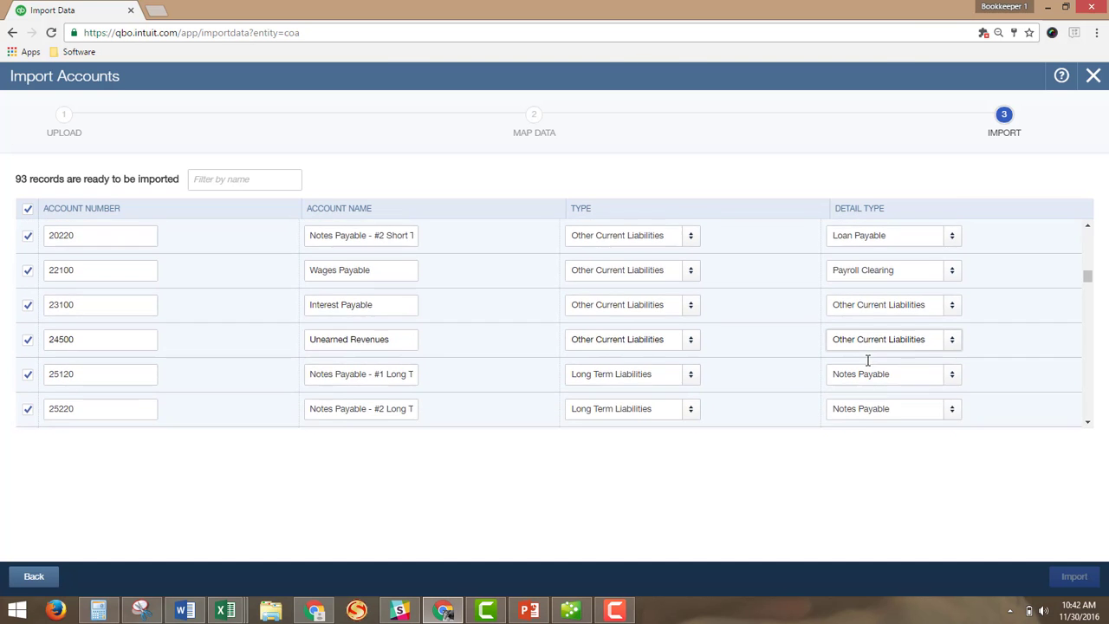
scroll(868, 364, "down", 7)
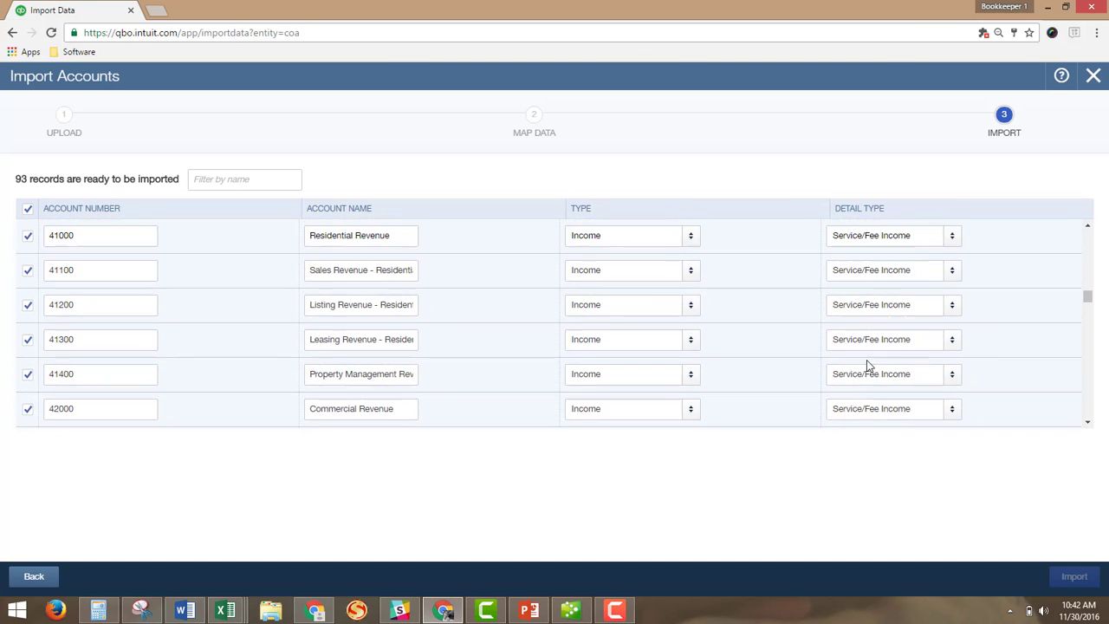
scroll(868, 361, "down", 4)
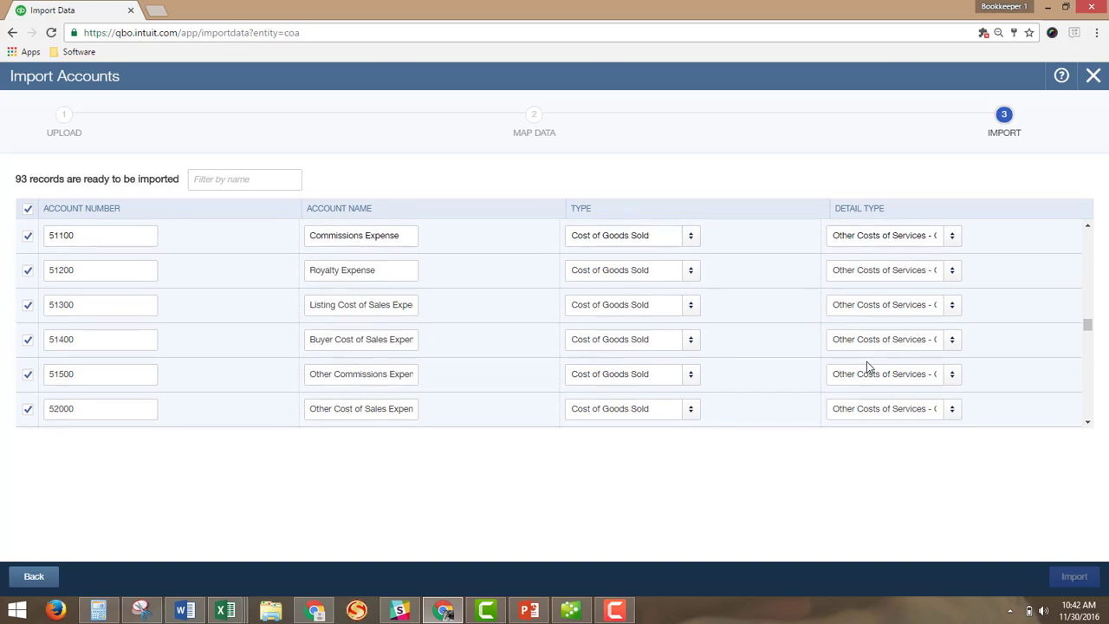
scroll(866, 362, "down", 2)
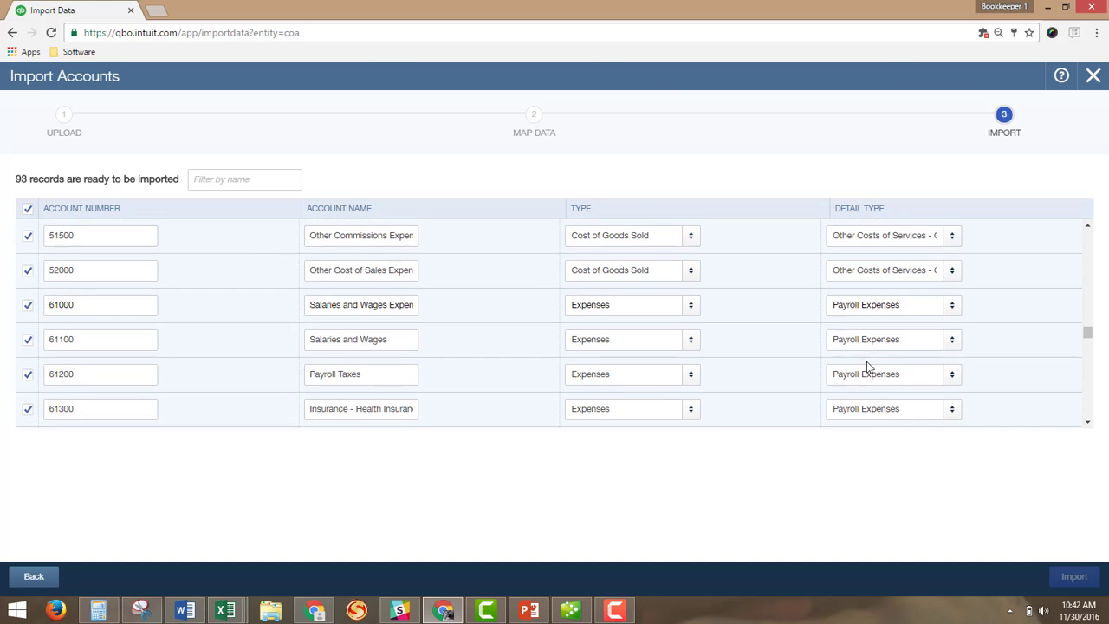
scroll(866, 362, "down", 3)
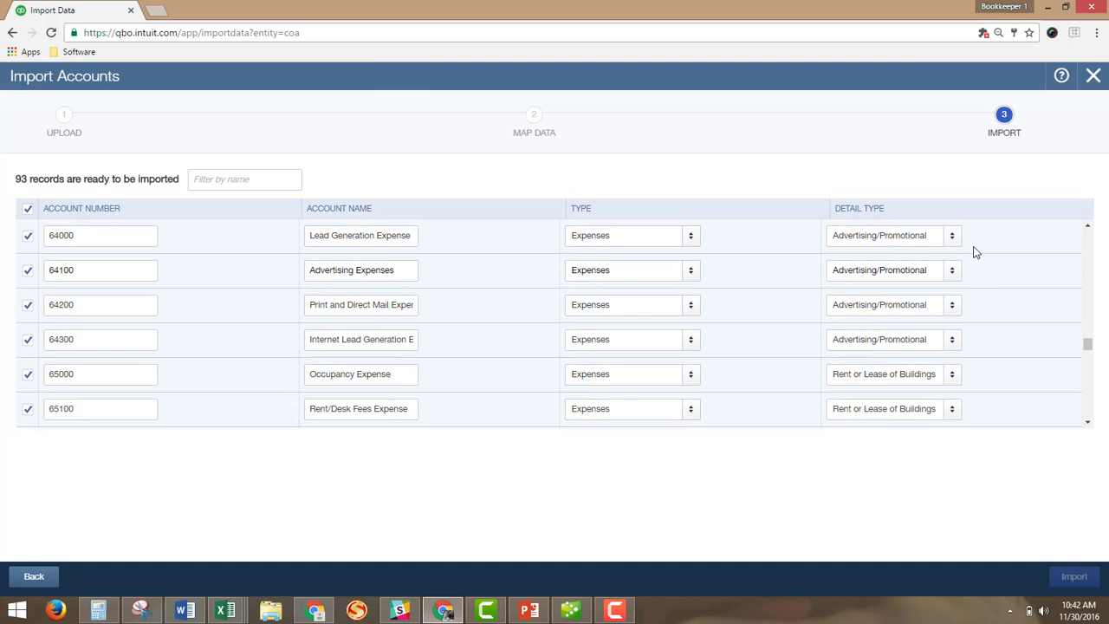
scroll(866, 303, "down", 2)
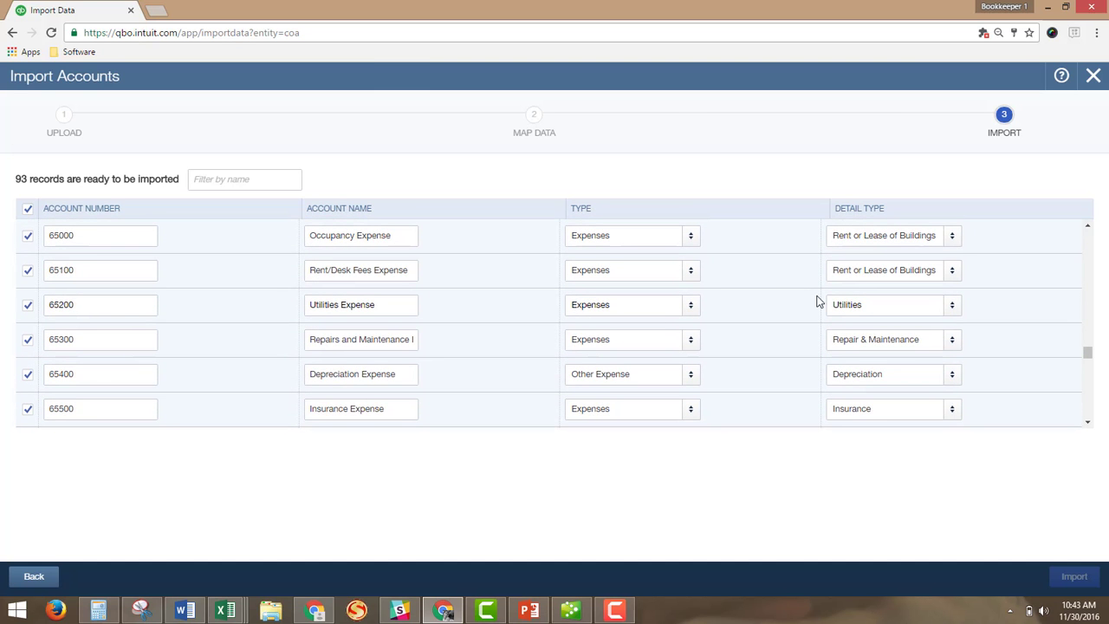
scroll(877, 303, "down", 3)
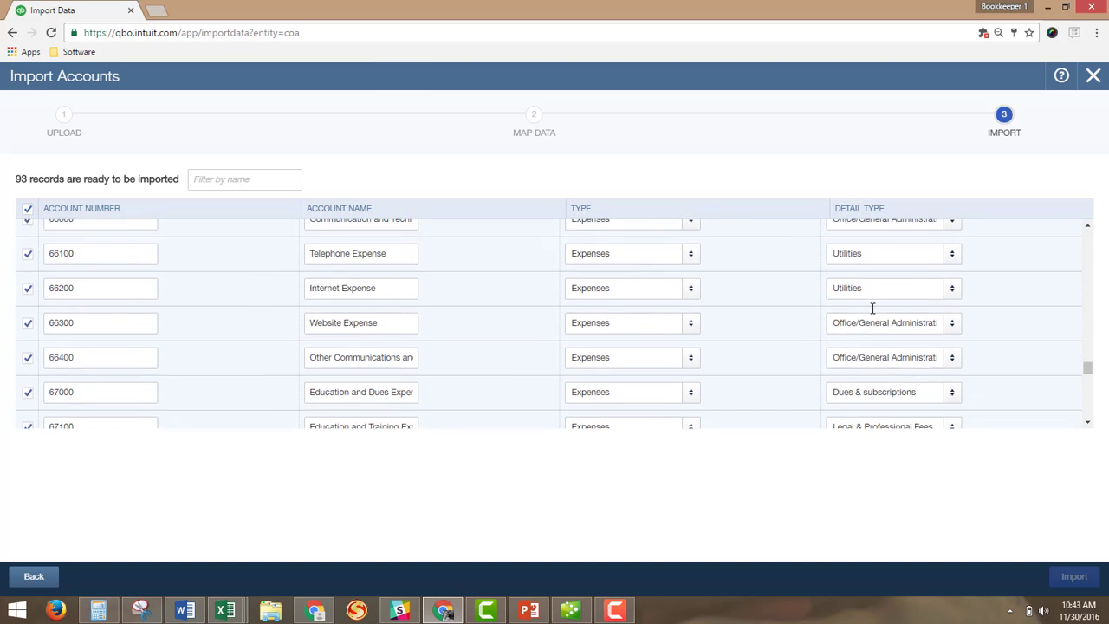
scroll(872, 309, "down", 2)
scroll(760, 329, "down", 2)
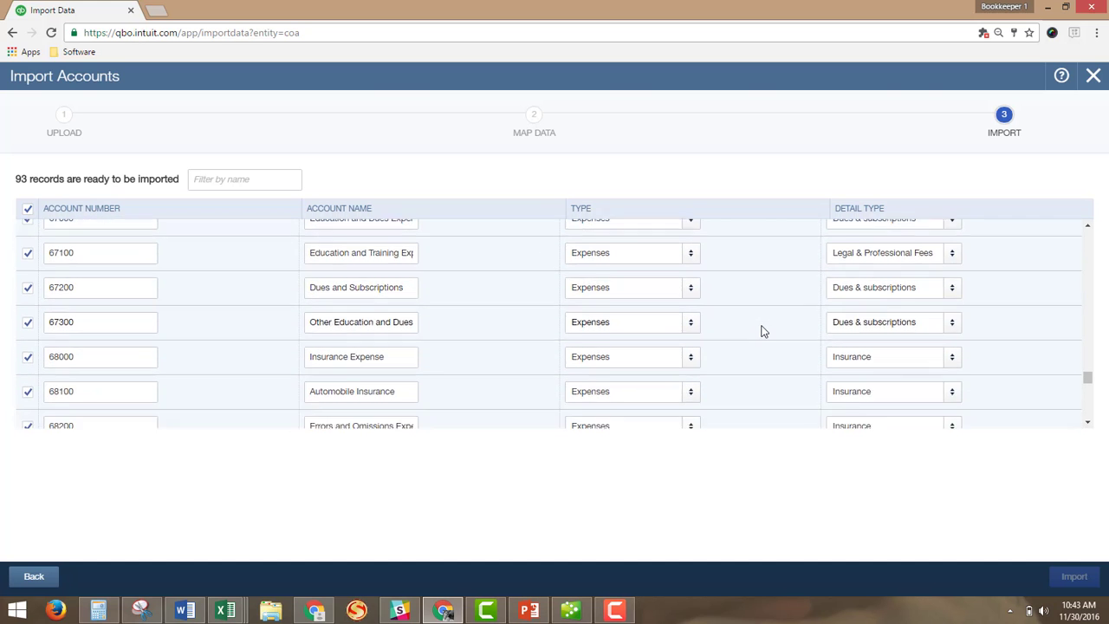
Set the Detail Type of account 70000 Other Expenses to Office/General Administrative Expenses
scroll(762, 332, "down", 4)
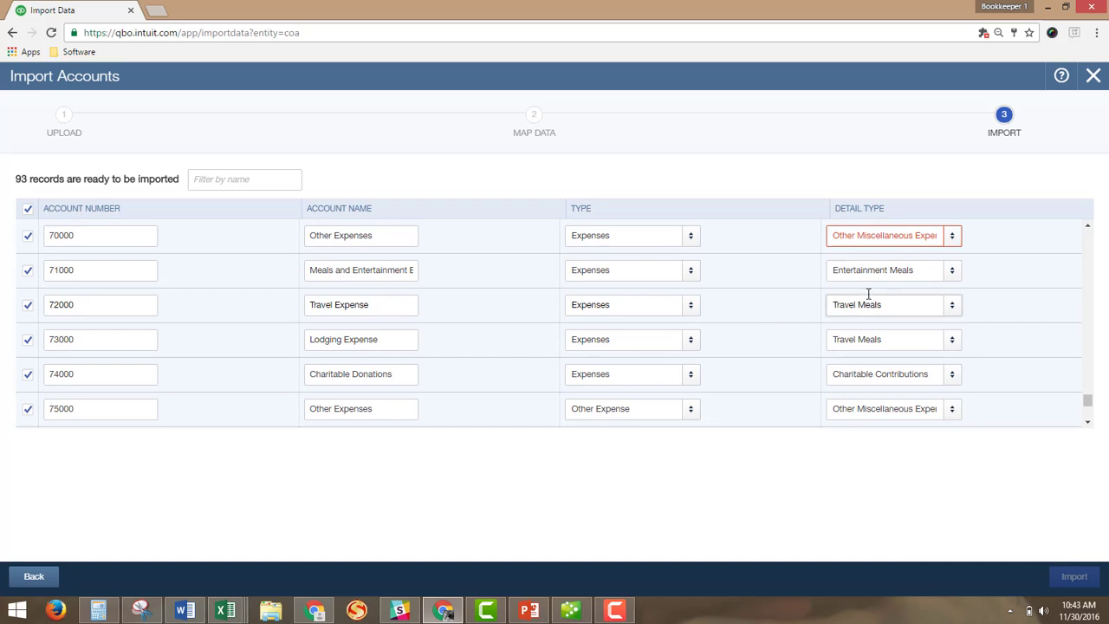
left_click(956, 236)
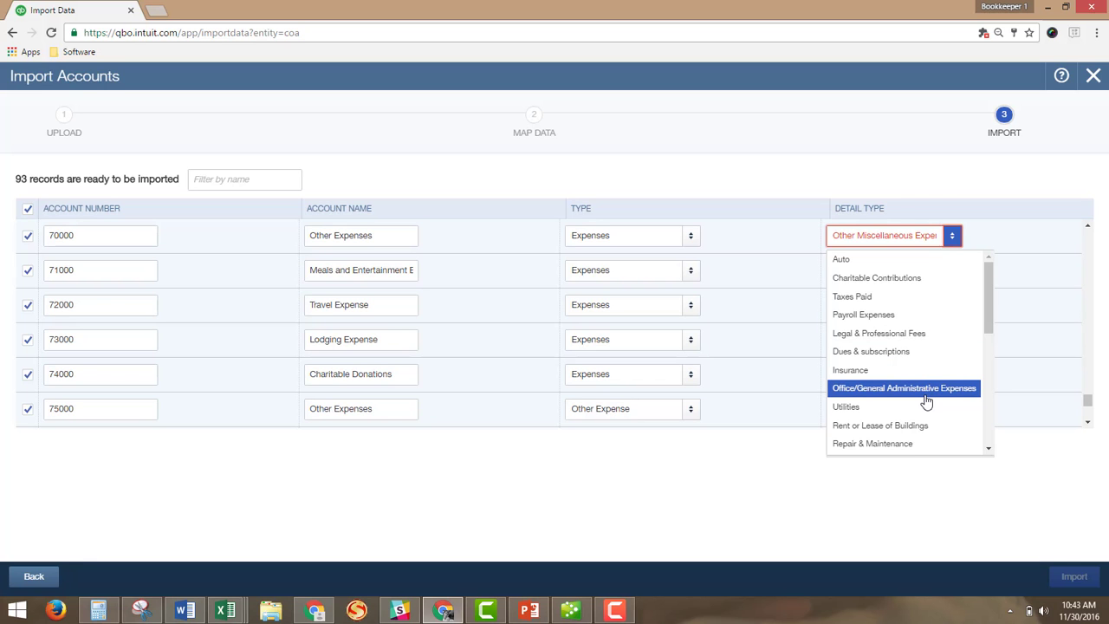
left_click(925, 399)
Check the auto accounts at the end of the import records, leave the import without saving, and open the Chart of Accounts
scroll(925, 400, "down", 3)
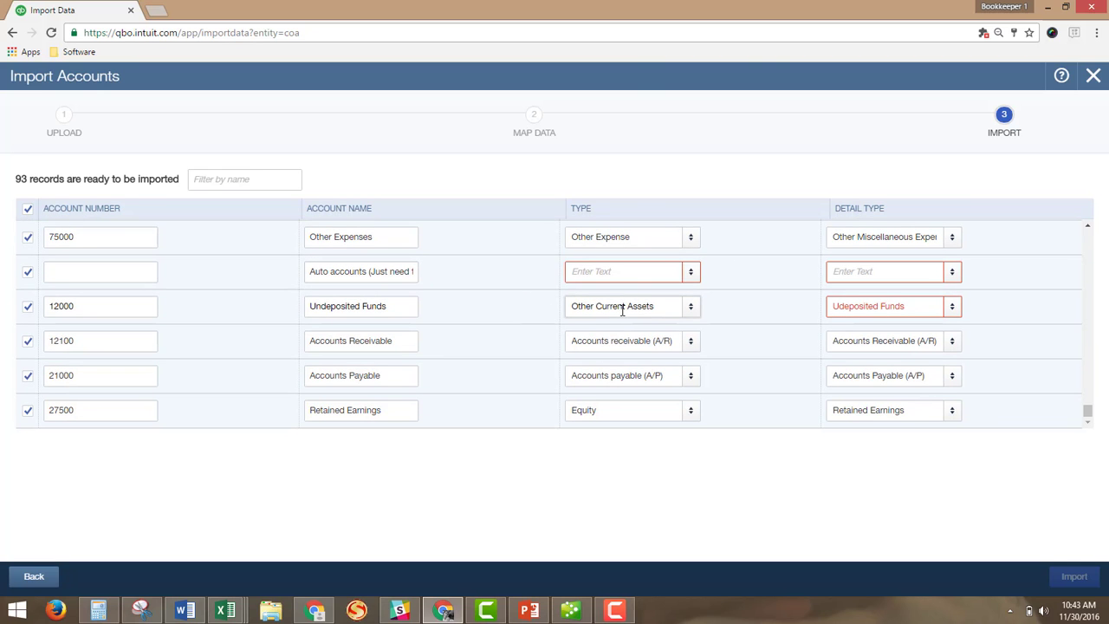
triple_click(395, 308)
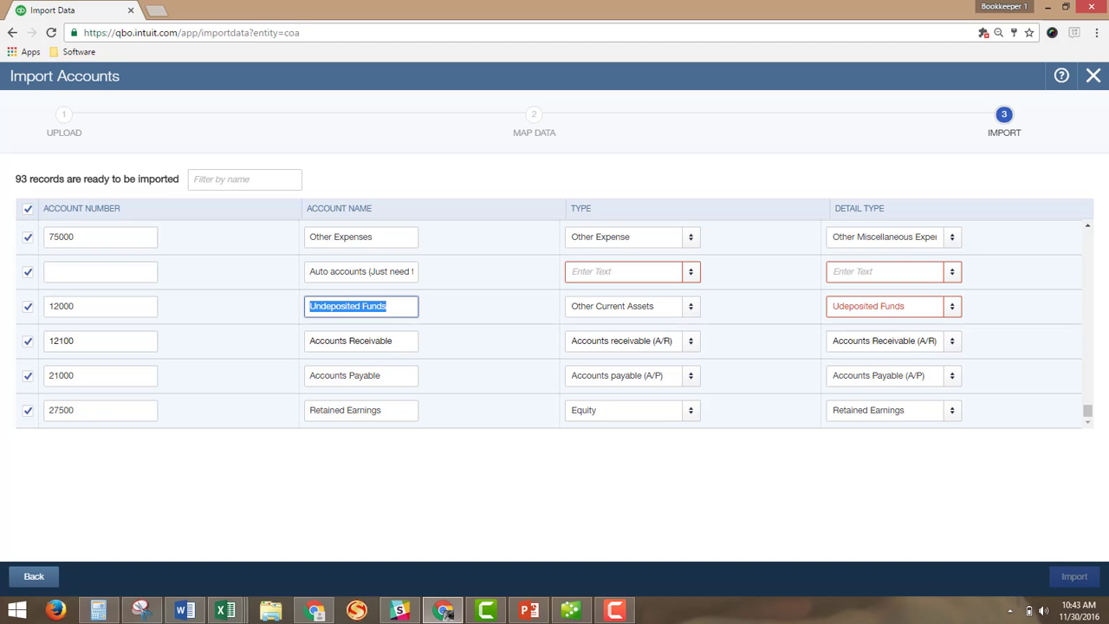
mouse_move(1100, 617)
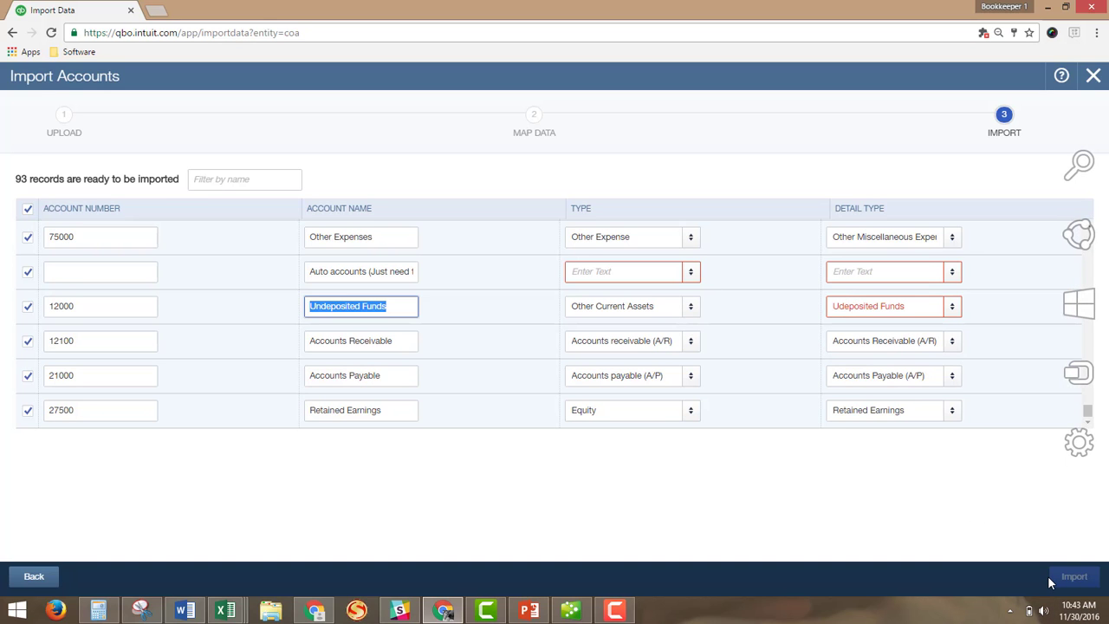
left_click(1093, 75)
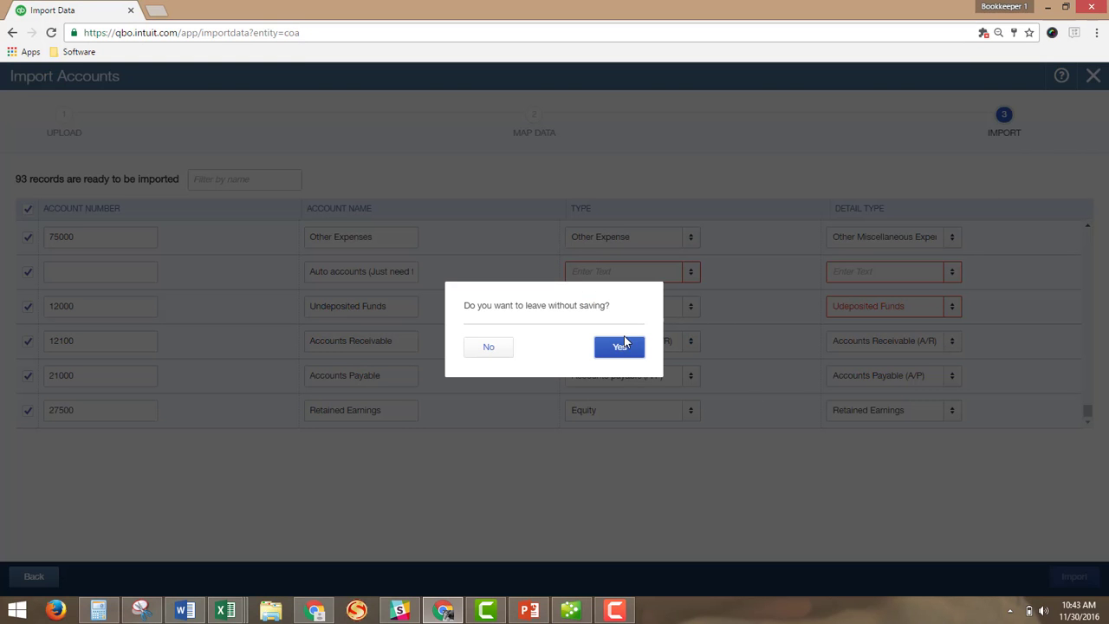
left_click(626, 351)
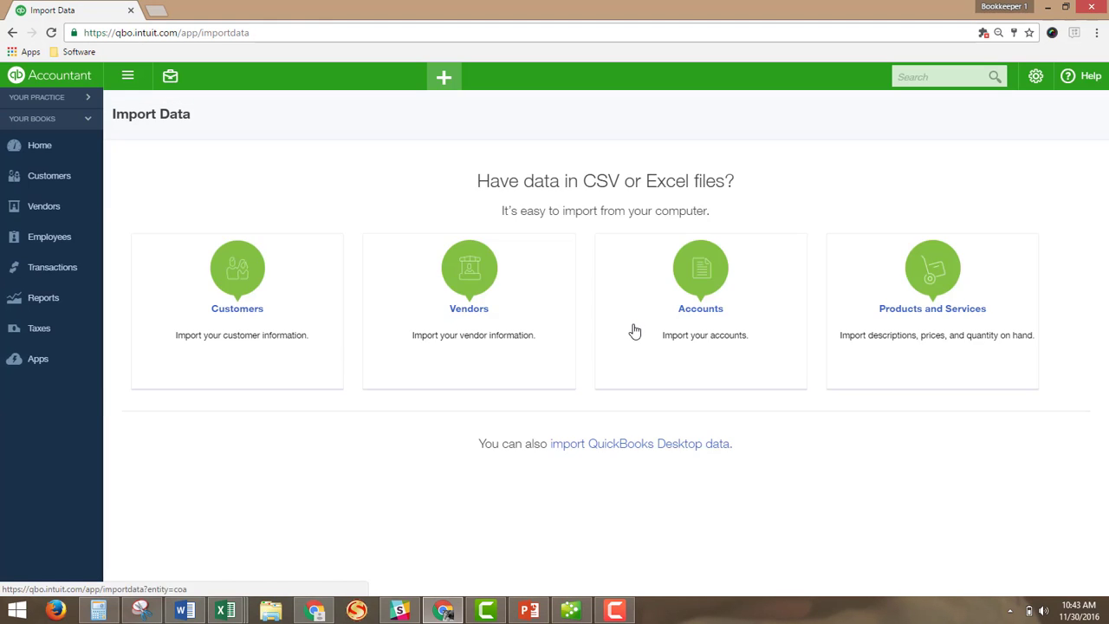
left_click(1035, 75)
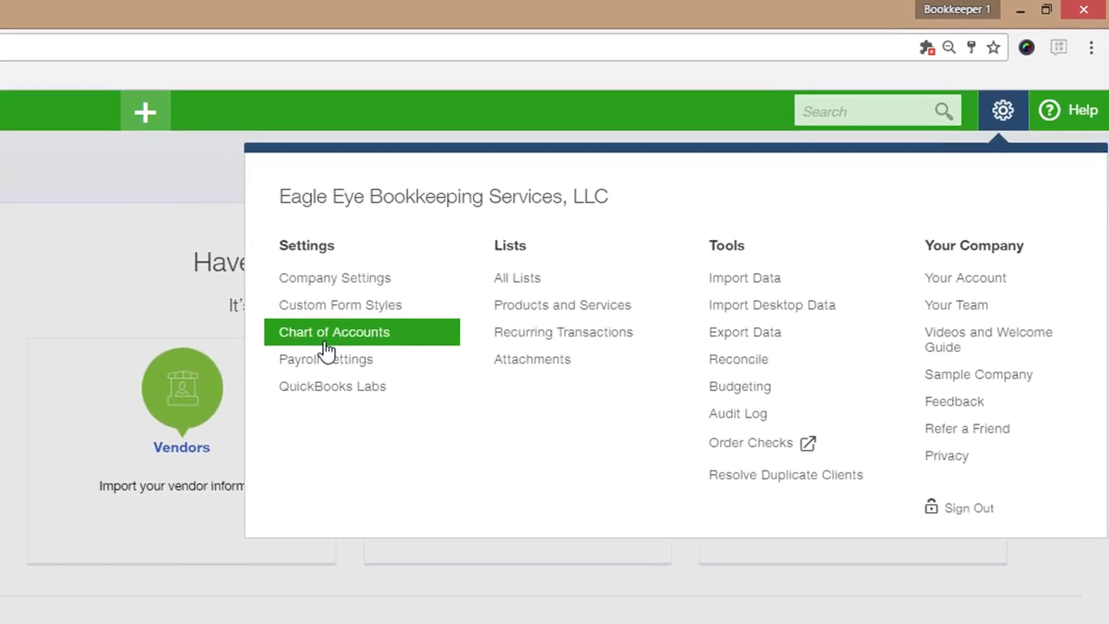
left_click(236, 373)
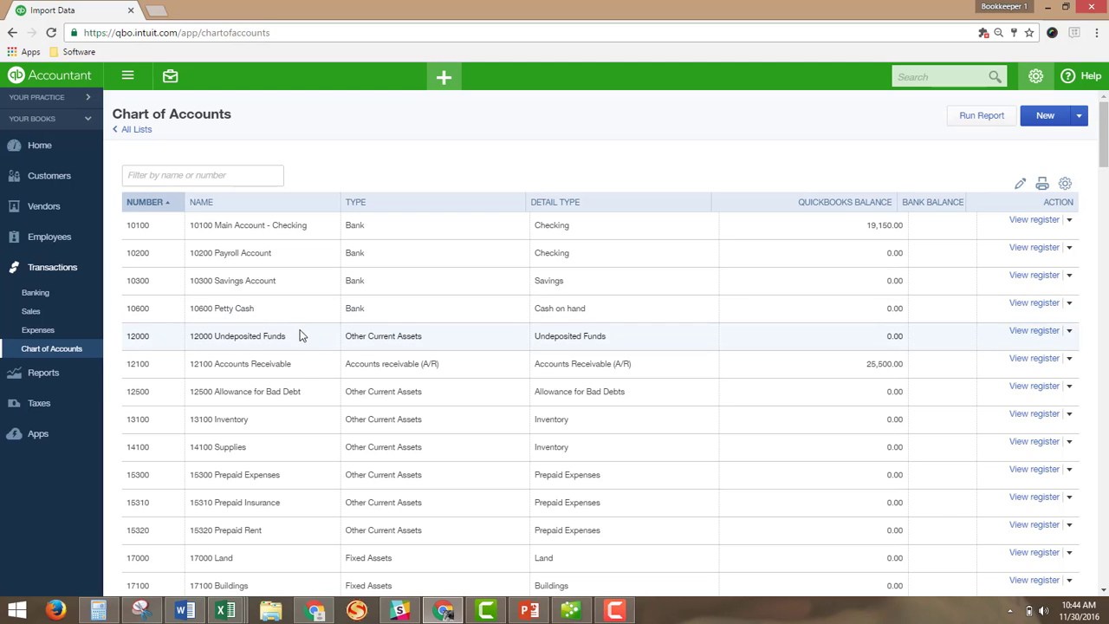
Clear the account number of 12000 Undeposited Funds and save the account
left_click(1068, 332)
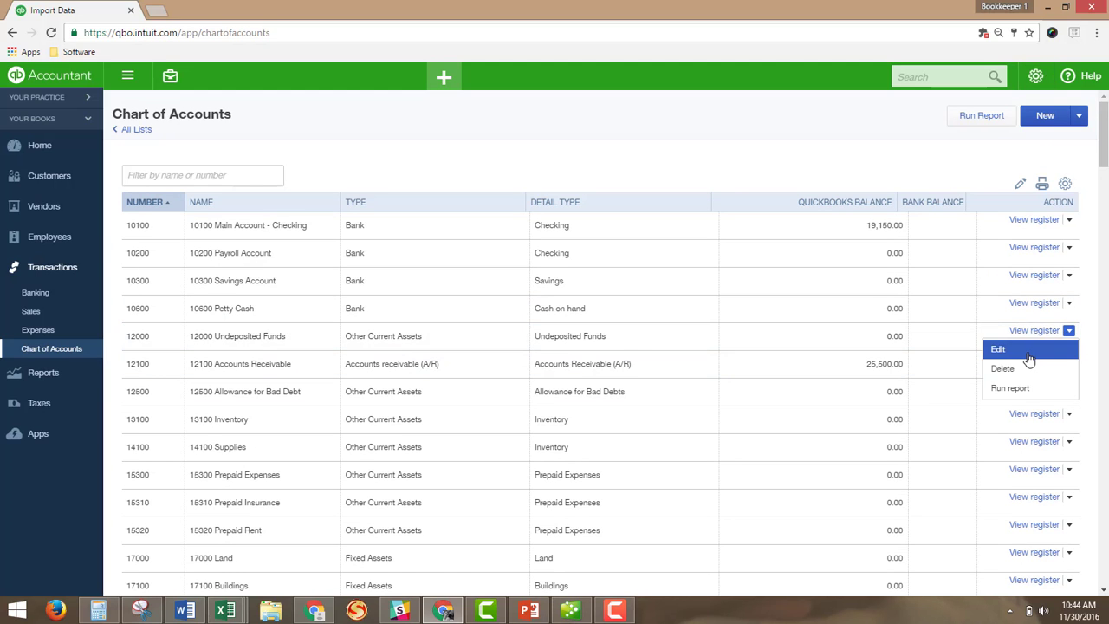
left_click(1028, 355)
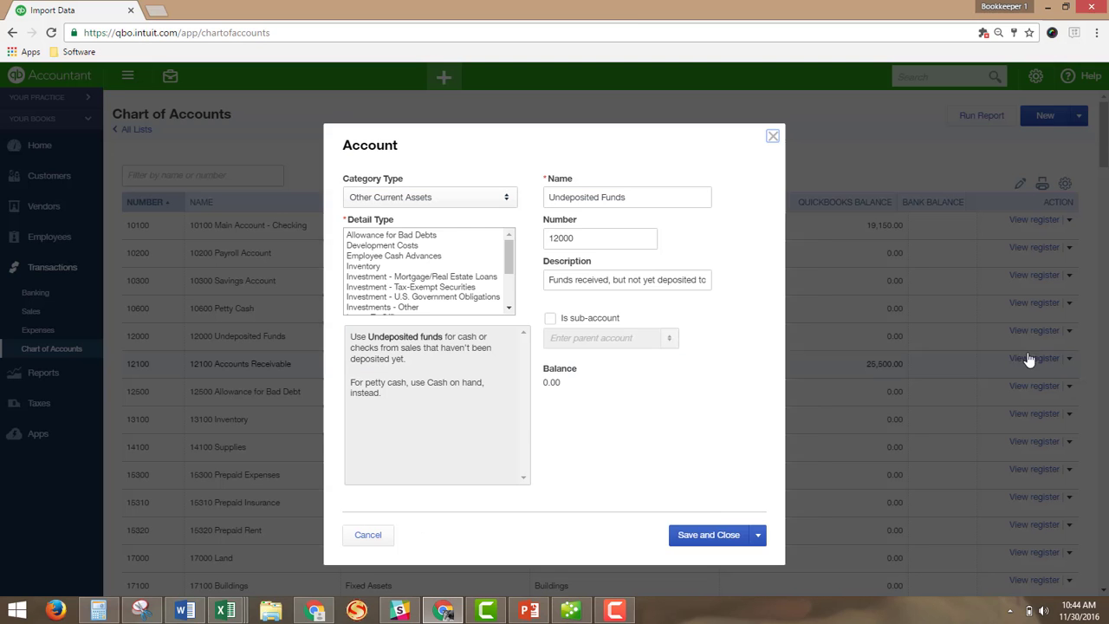
left_click(607, 238)
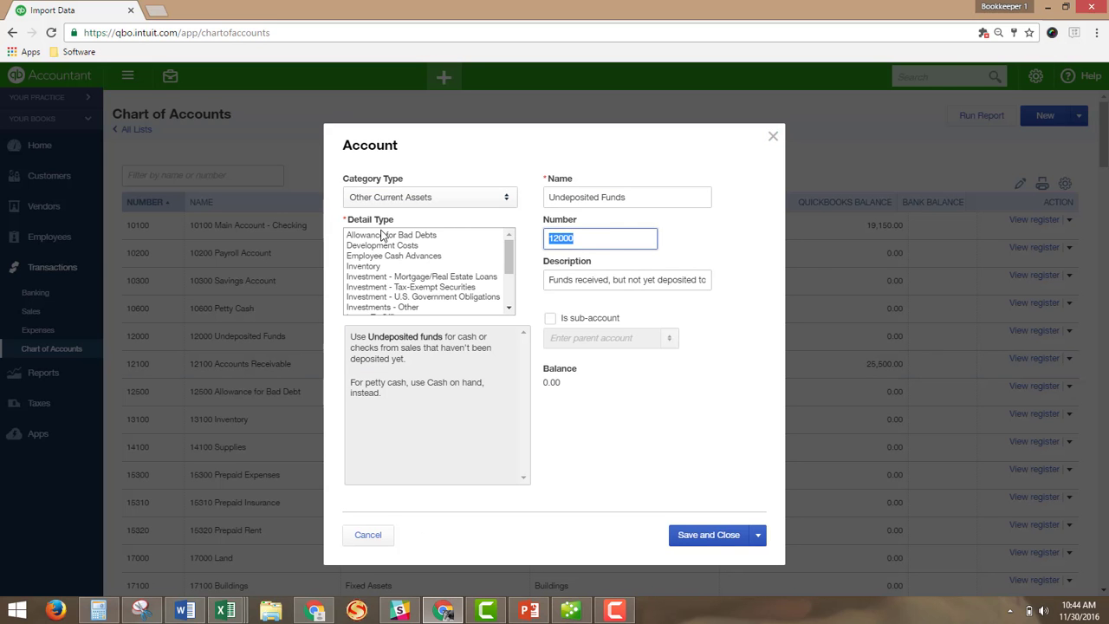
key("BackSpace")
left_click(701, 534)
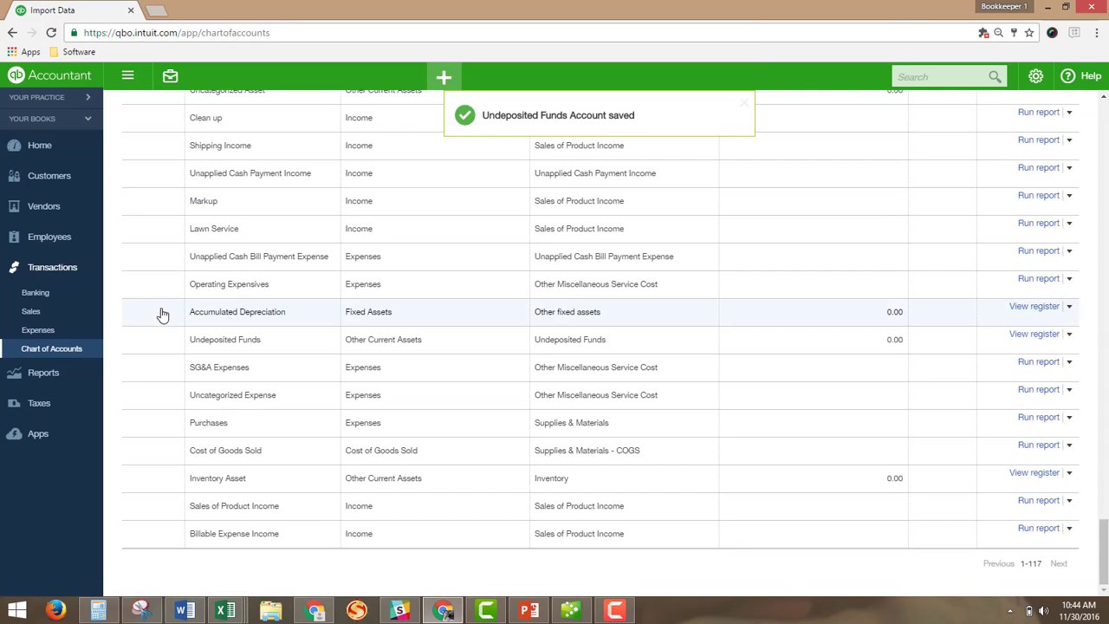
Examine the chart of accounts from Main Account - Checking through the liabilities, equity, revenue and expenses to the accounts without numbers
scroll(290, 400, "up", 20)
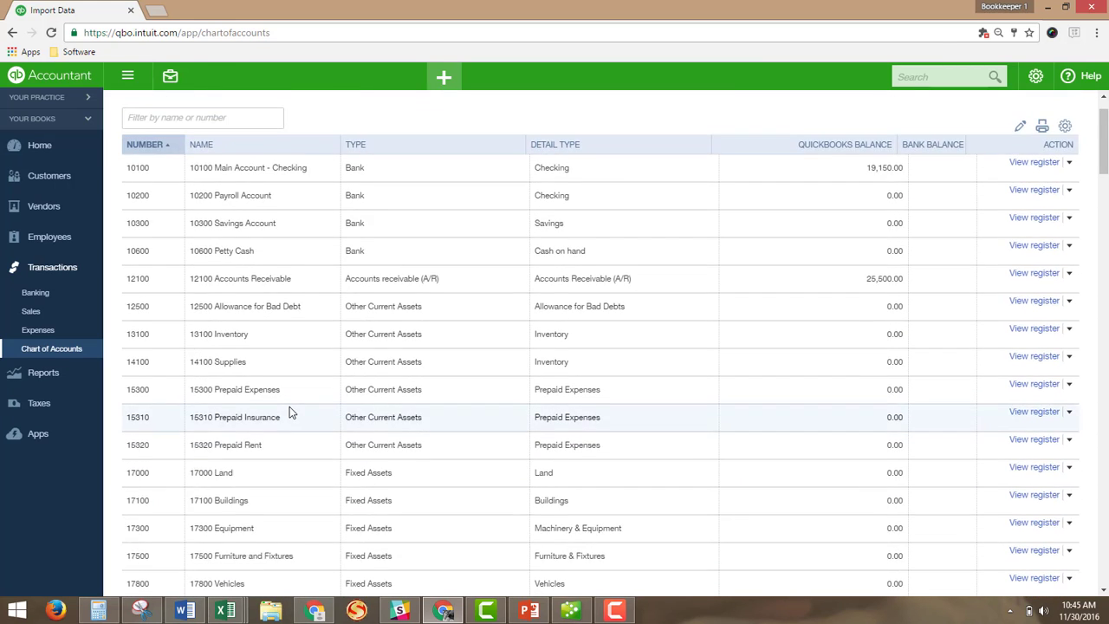
scroll(290, 406, "up", 1)
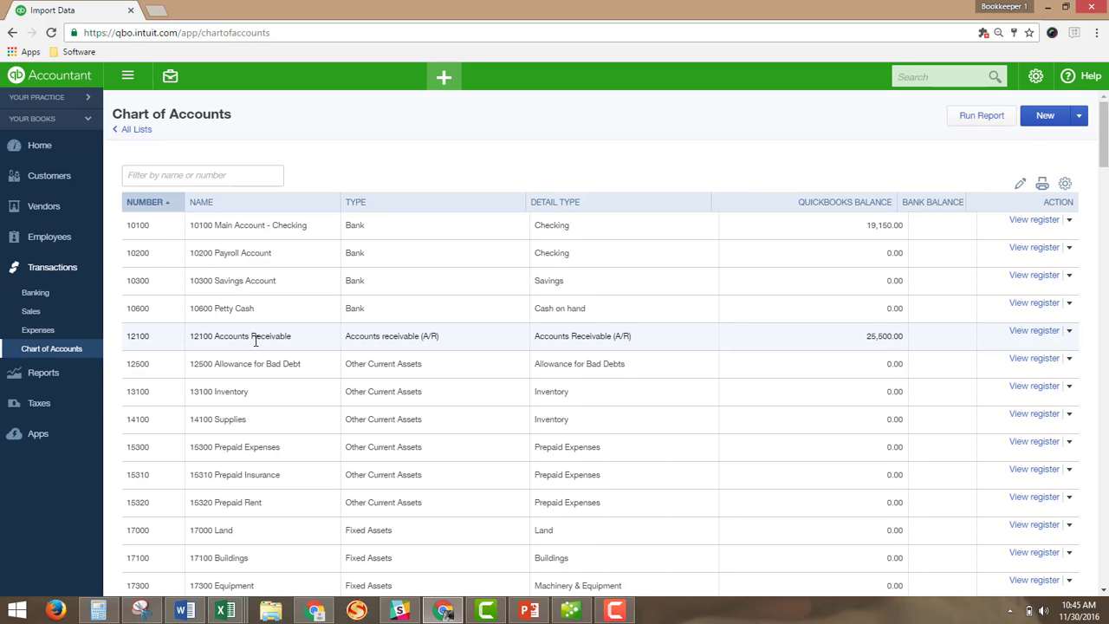
scroll(251, 347, "down", 1)
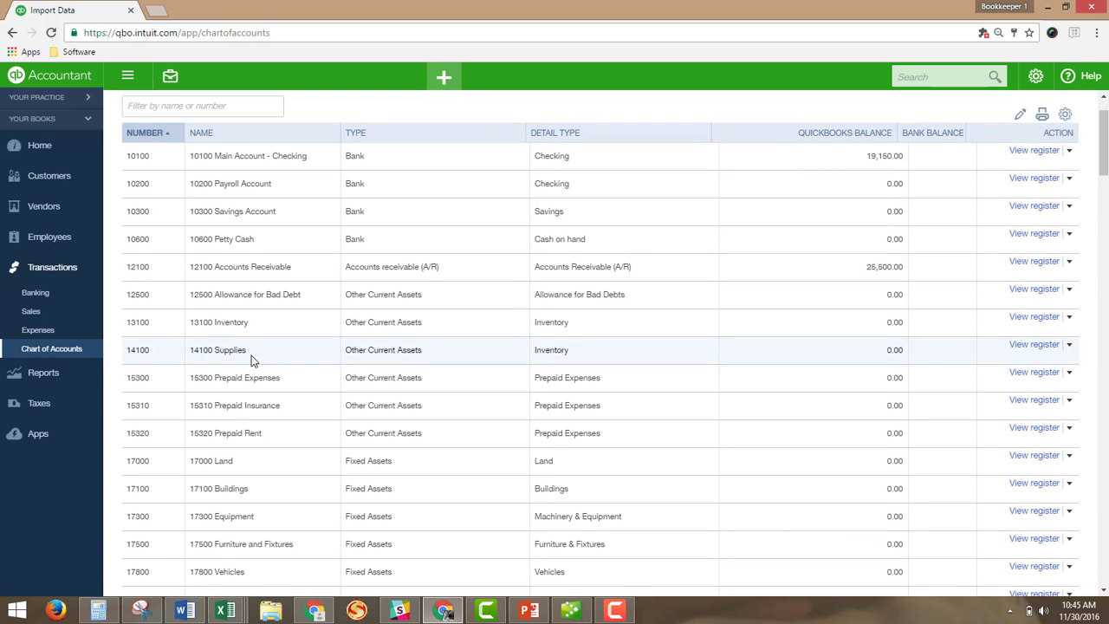
scroll(252, 350, "down", 1)
scroll(254, 348, "up", 2)
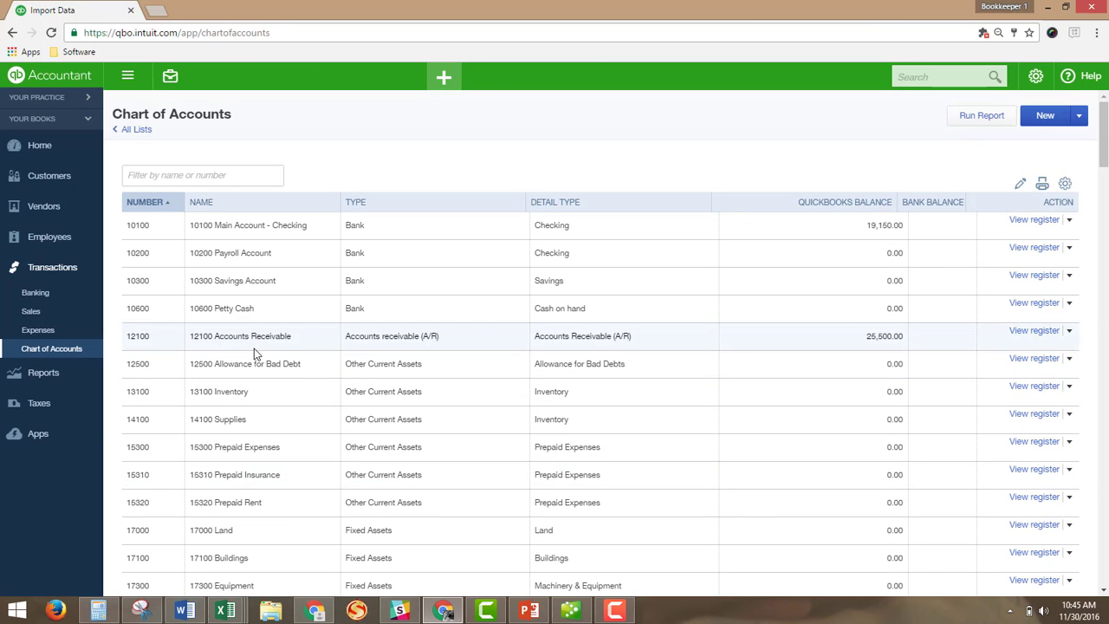
scroll(261, 355, "down", 1)
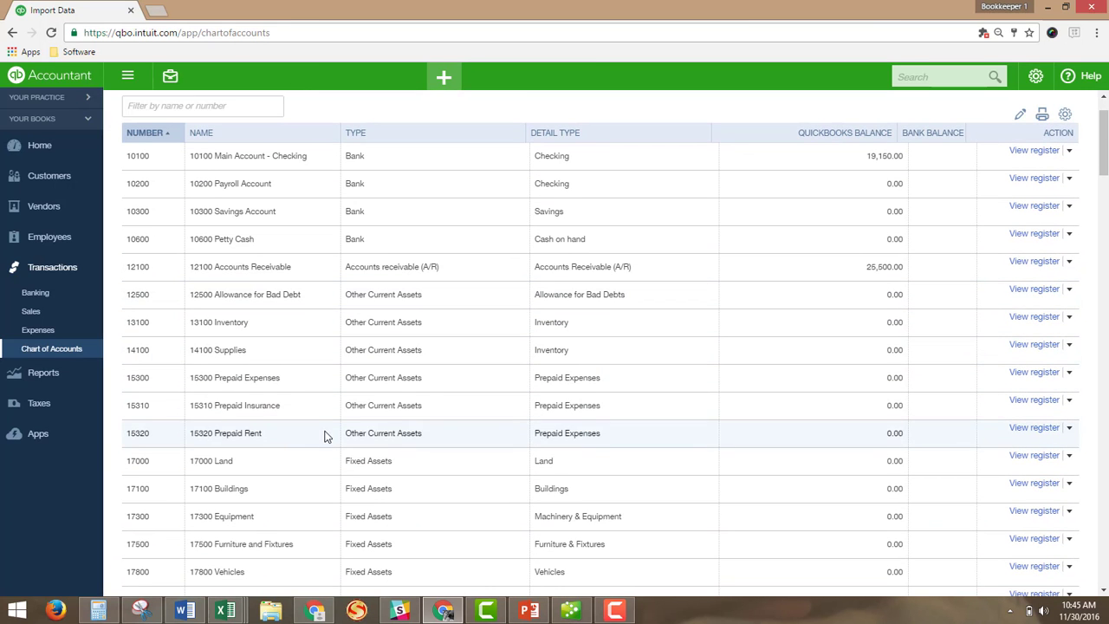
scroll(311, 472, "down", 1)
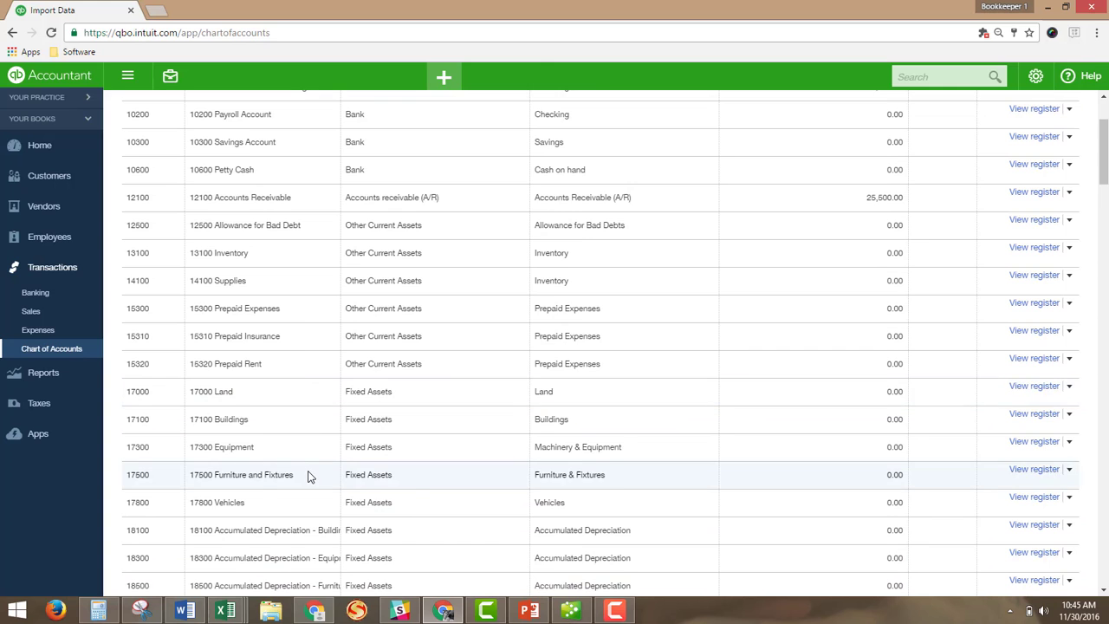
scroll(295, 494, "down", 3)
scroll(282, 491, "down", 10)
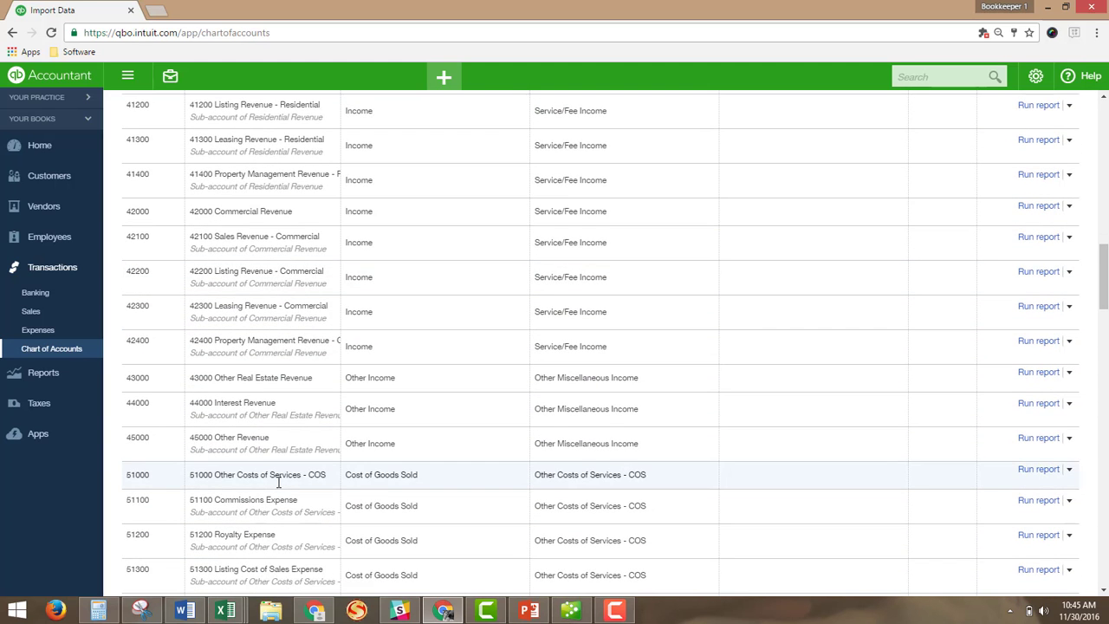
scroll(278, 482, "down", 7)
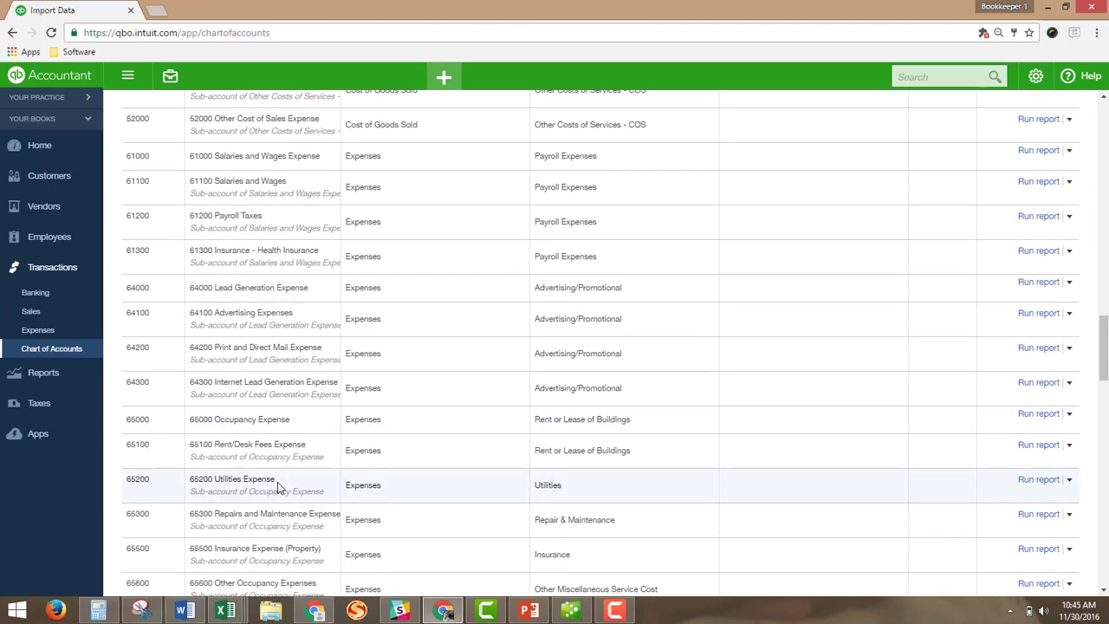
scroll(277, 481, "up", 6)
scroll(277, 481, "up", 6)
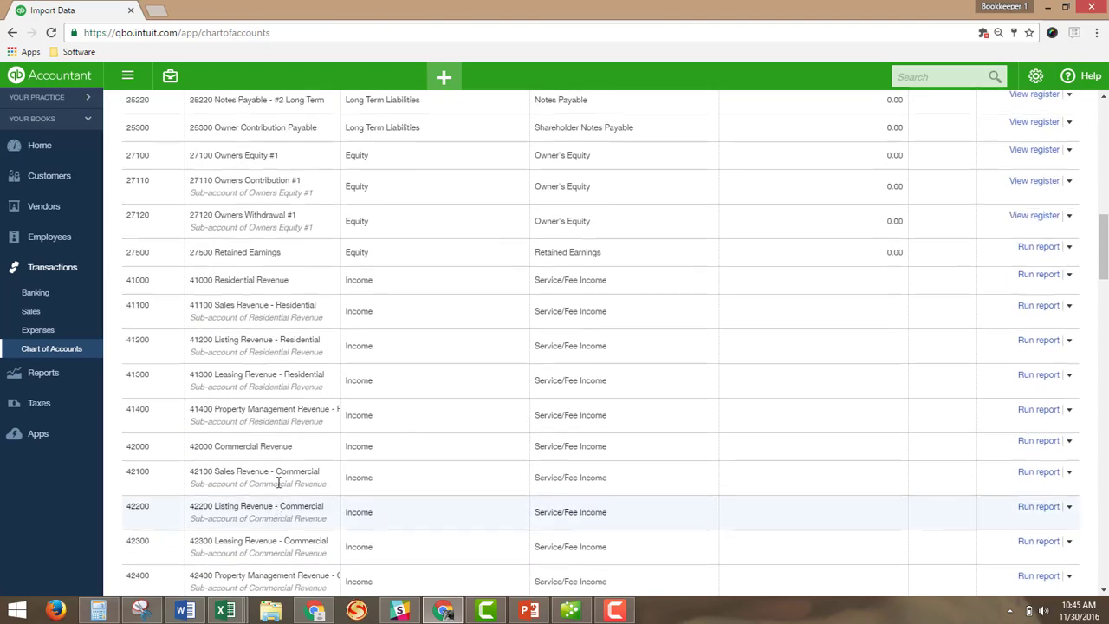
scroll(278, 482, "up", 2)
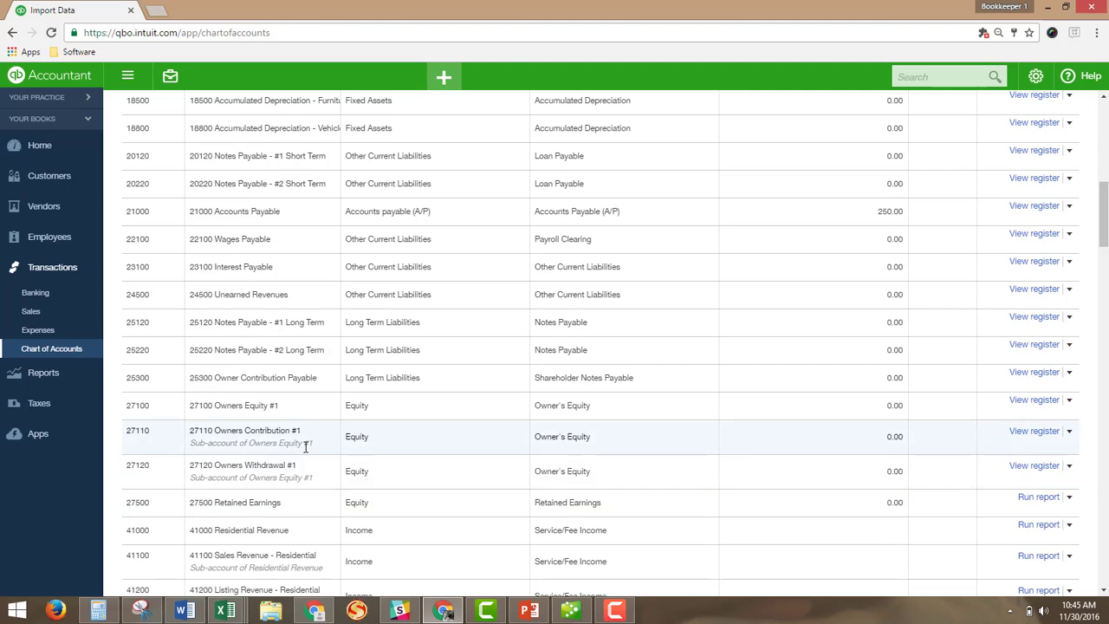
scroll(304, 443, "down", 15)
scroll(314, 430, "down", 15)
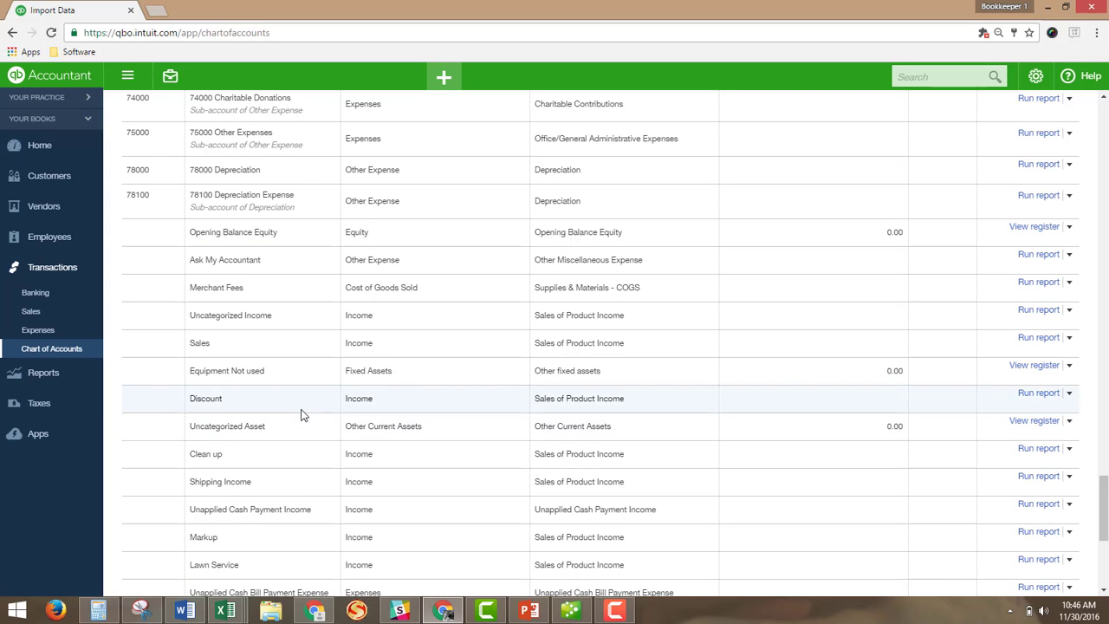
Open the Undeposited Funds account for editing and look up its number on the Balance Sheet of the Income Statement for Video workbook in Excel
scroll(295, 493, "down", 3)
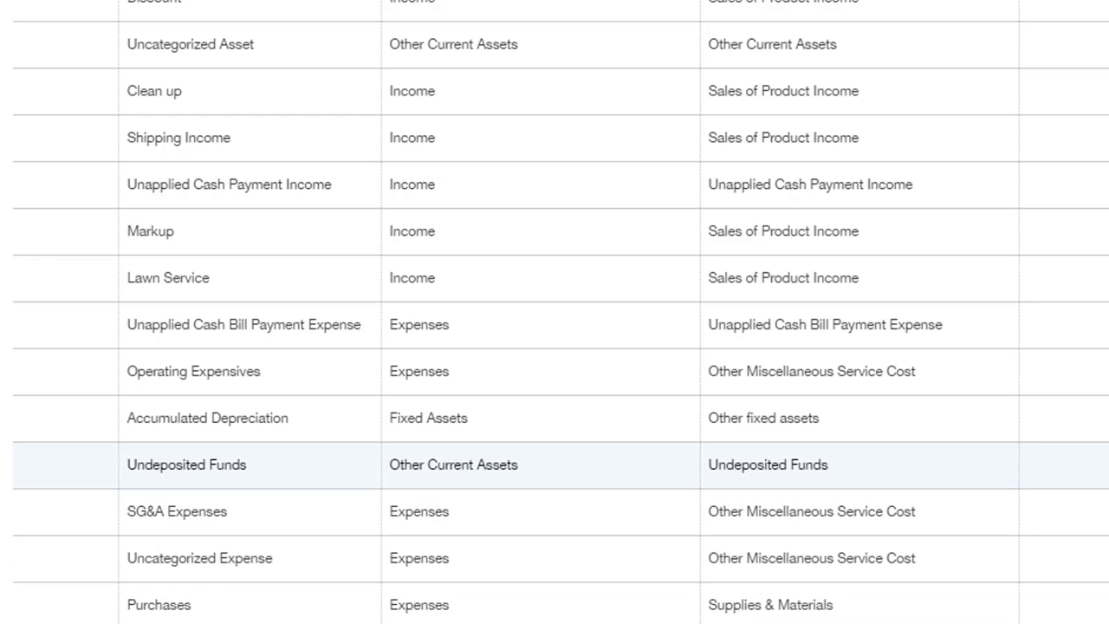
left_click(1040, 316)
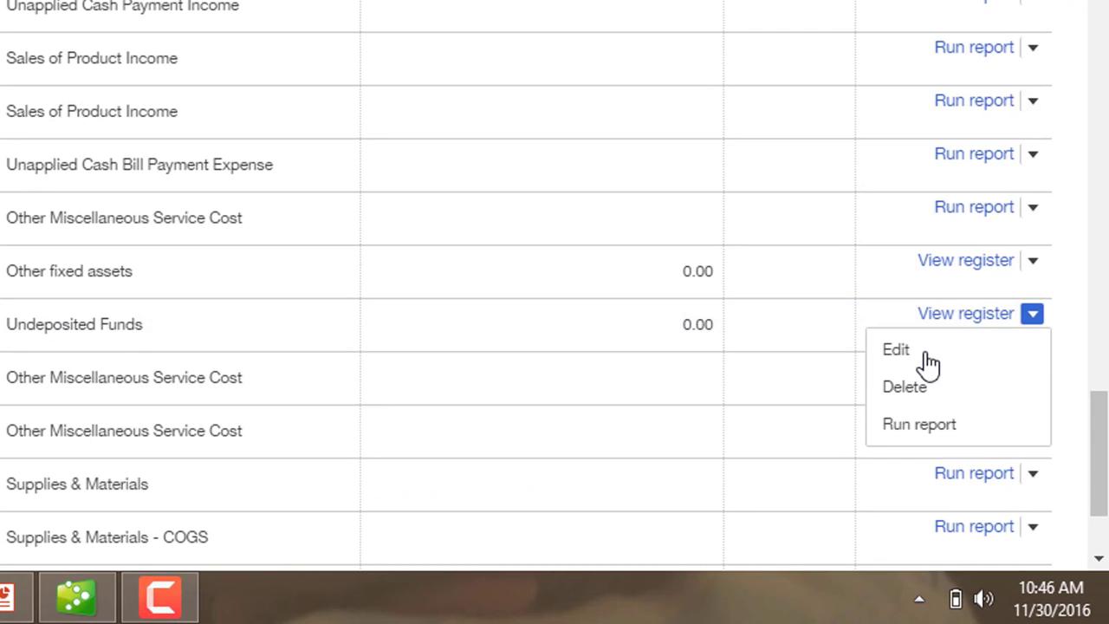
left_click(927, 357)
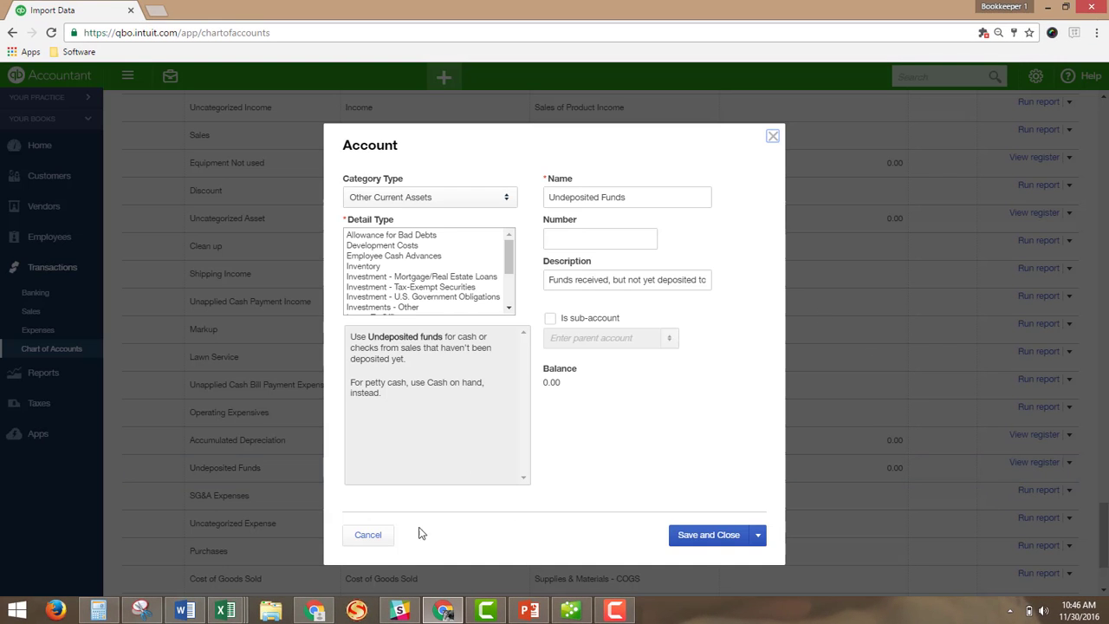
mouse_move(229, 614)
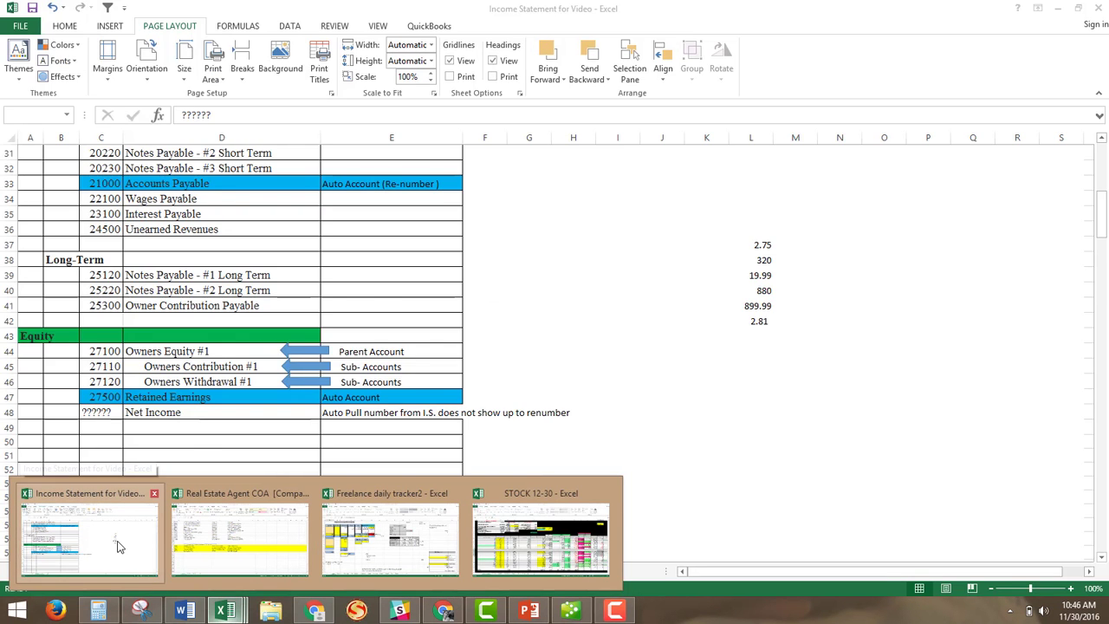
left_click(142, 546)
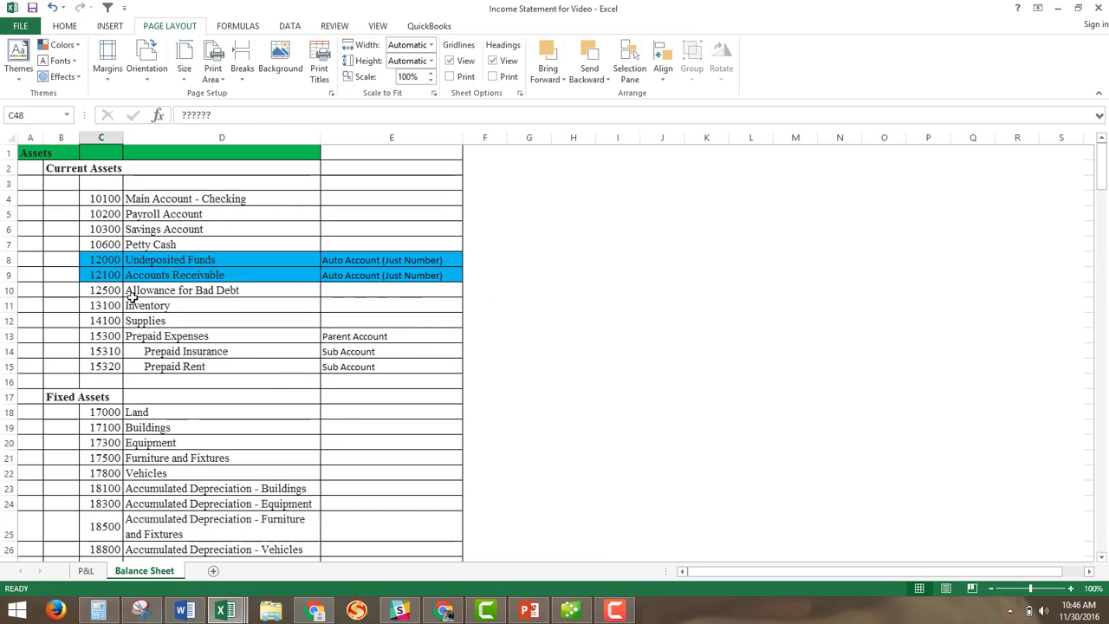
left_click(164, 259)
key("Left")
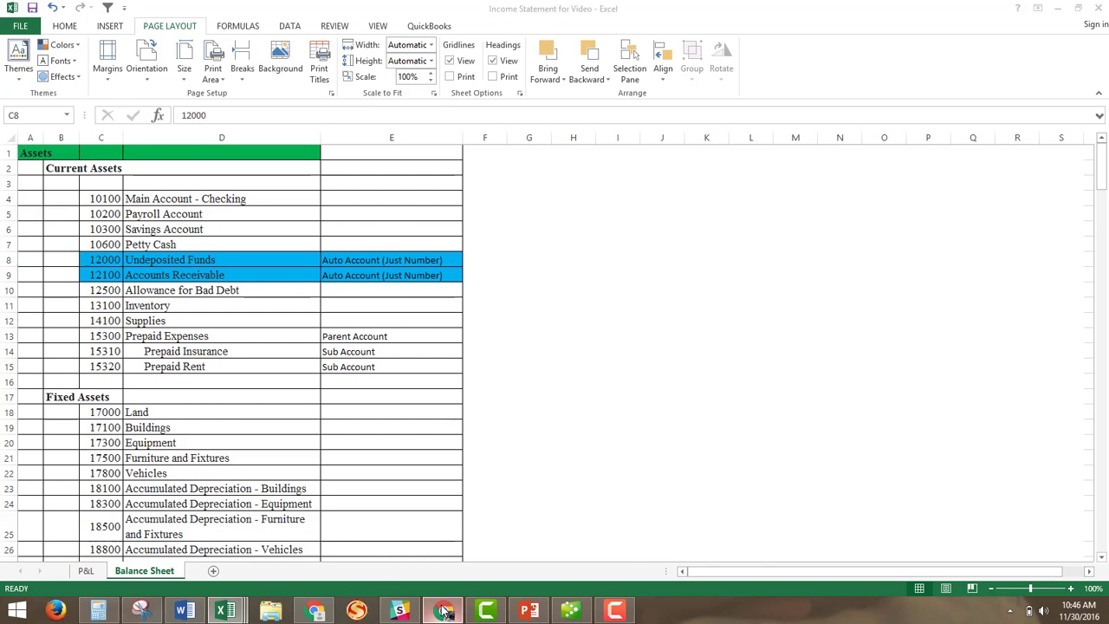
Back in QuickBooks Online, set the Undeposited Funds account number to 12000 and save the account
left_click(444, 610)
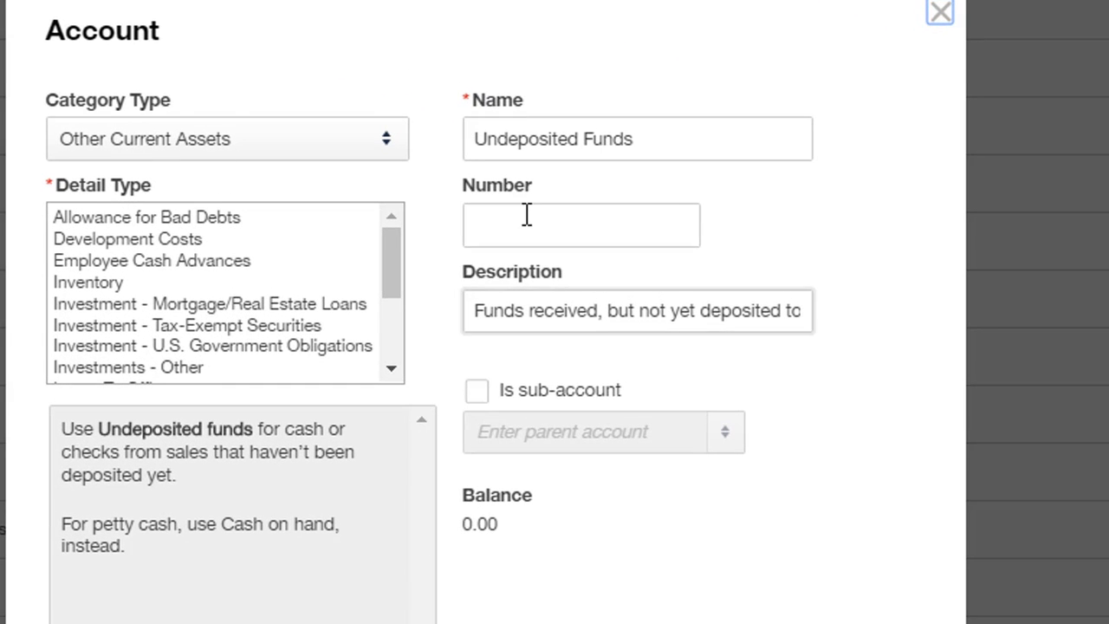
left_click(526, 215)
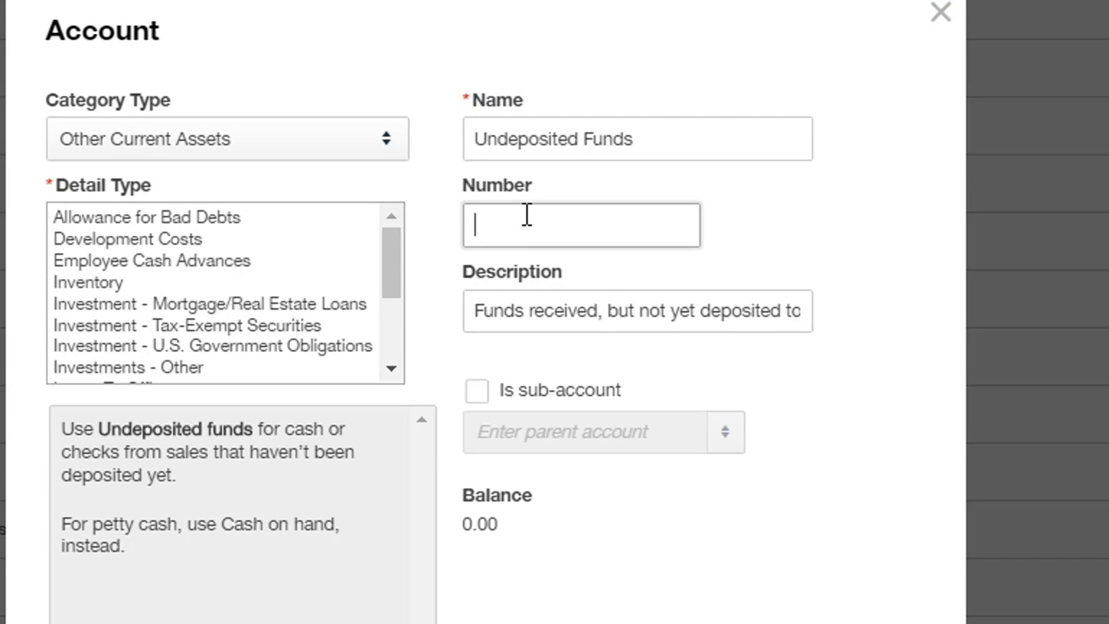
type("12000")
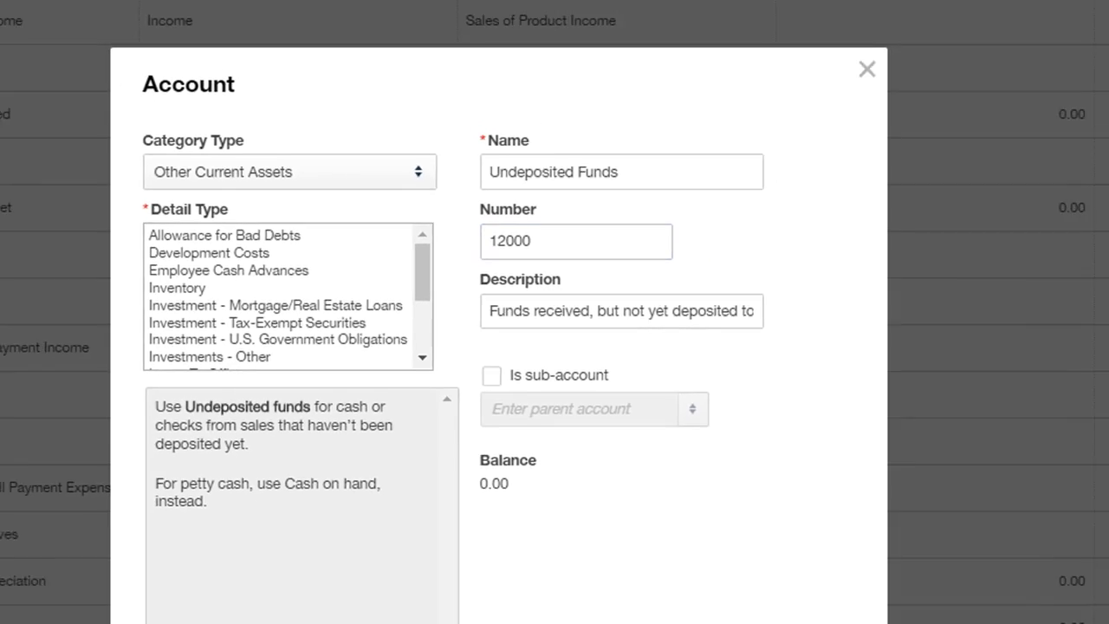
left_click(684, 567)
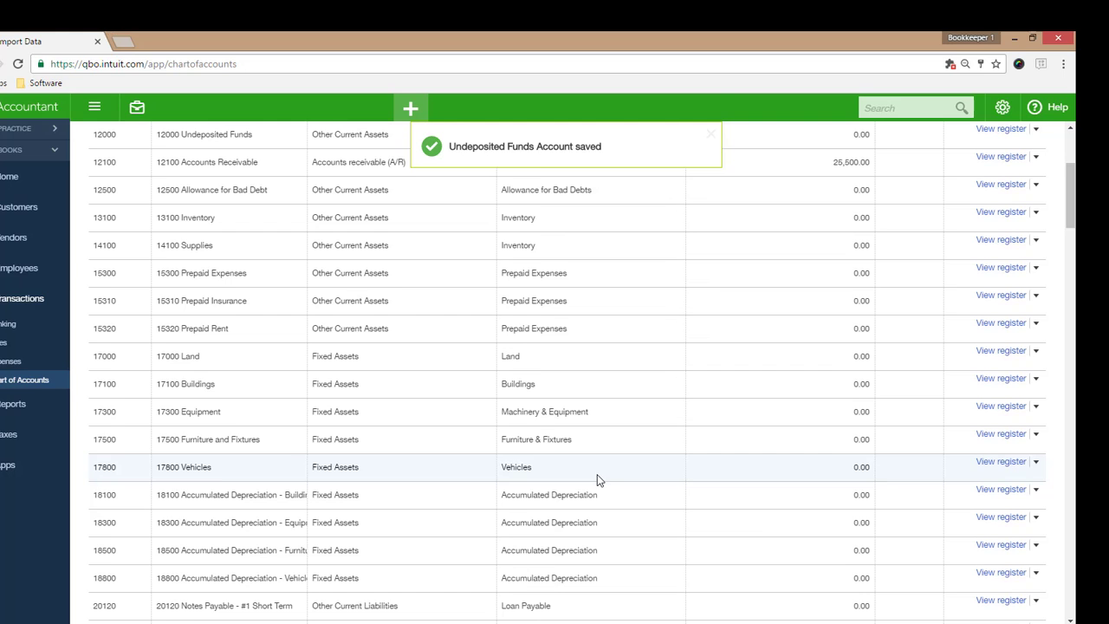
In Excel, look up the Prepaid Expenses parent account and its sub-accounts on the Balance Sheet of the Income Statement for Video workbook
scroll(597, 474, "down", 1)
scroll(597, 474, "up", 1)
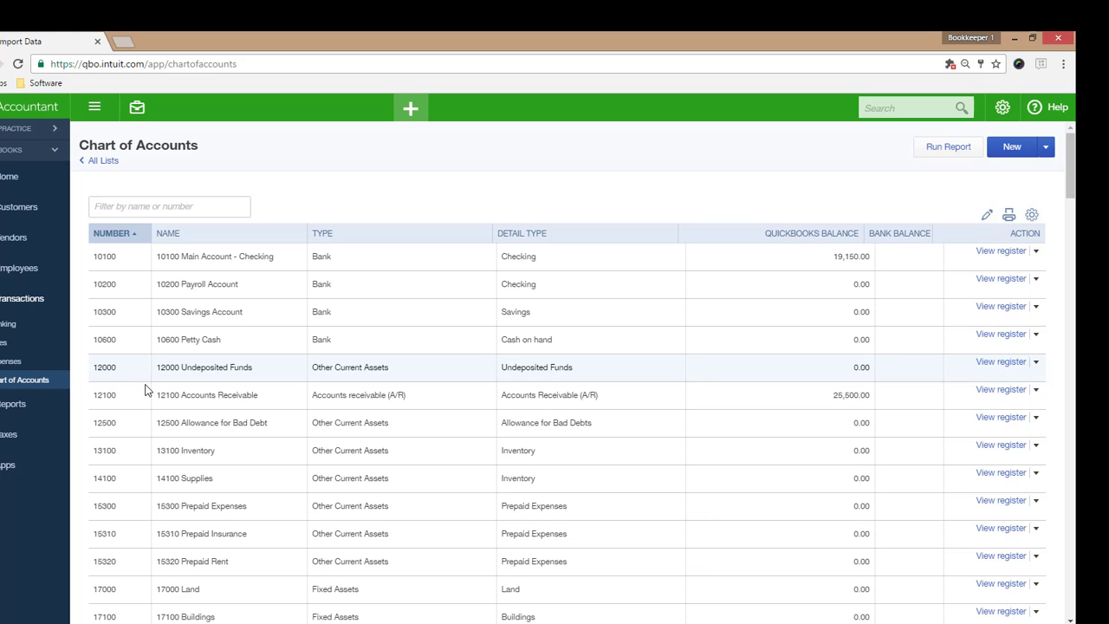
scroll(360, 455, "down", 1)
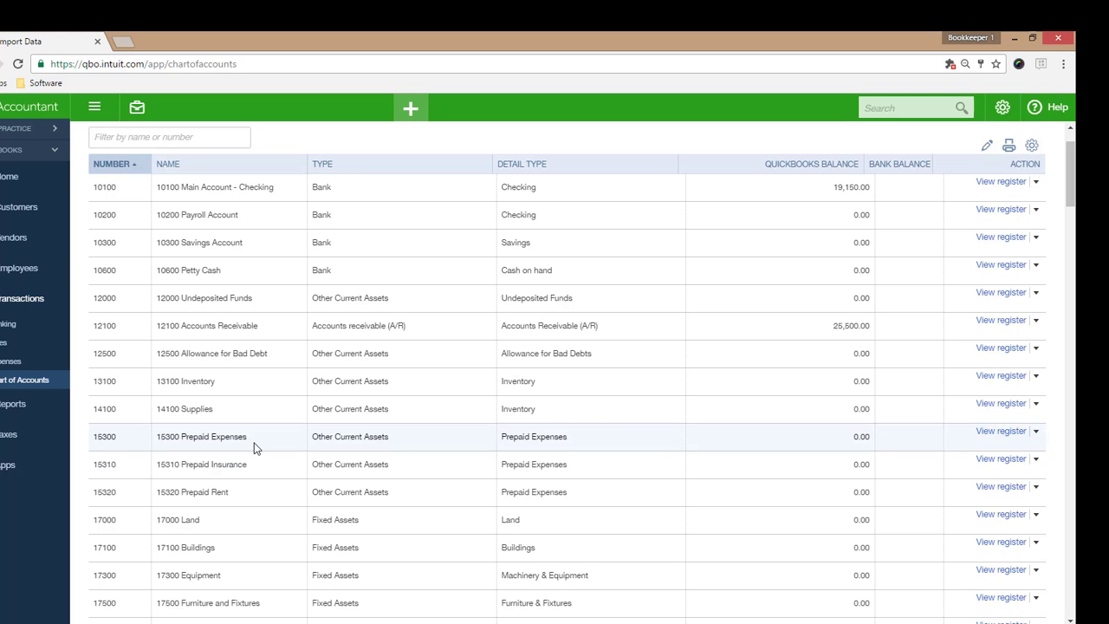
left_click(294, 622)
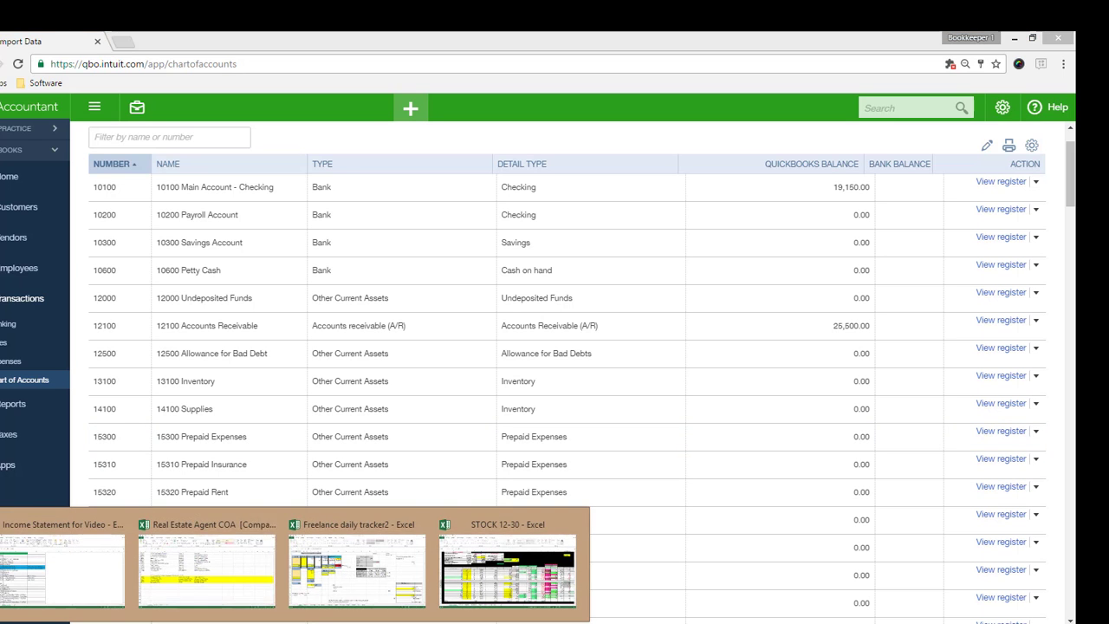
left_click(108, 597)
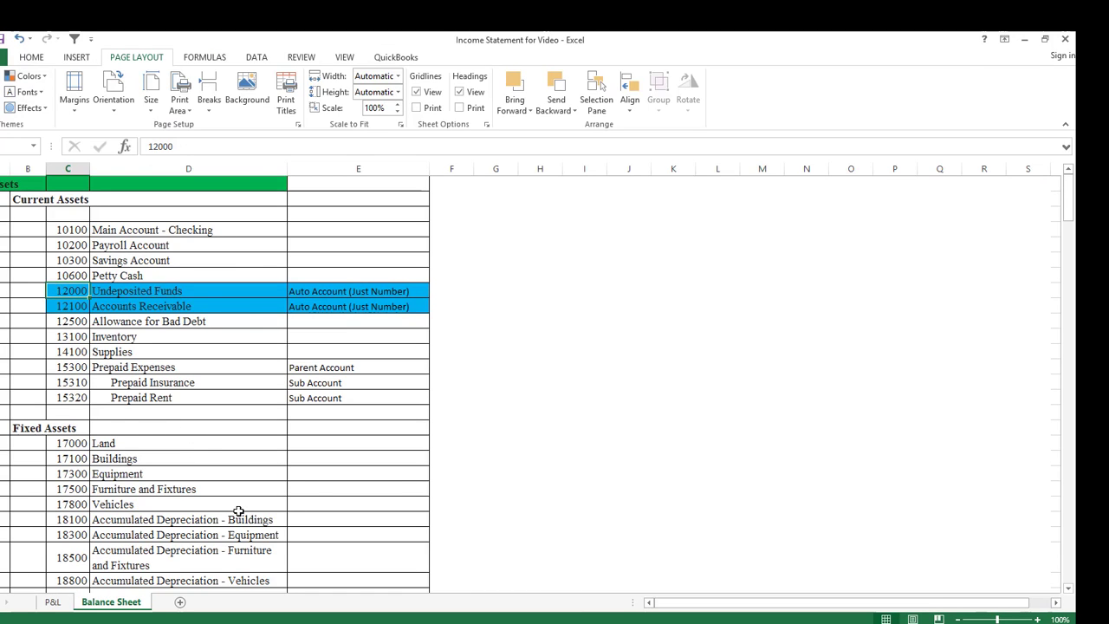
left_click_drag(156, 368, 314, 373)
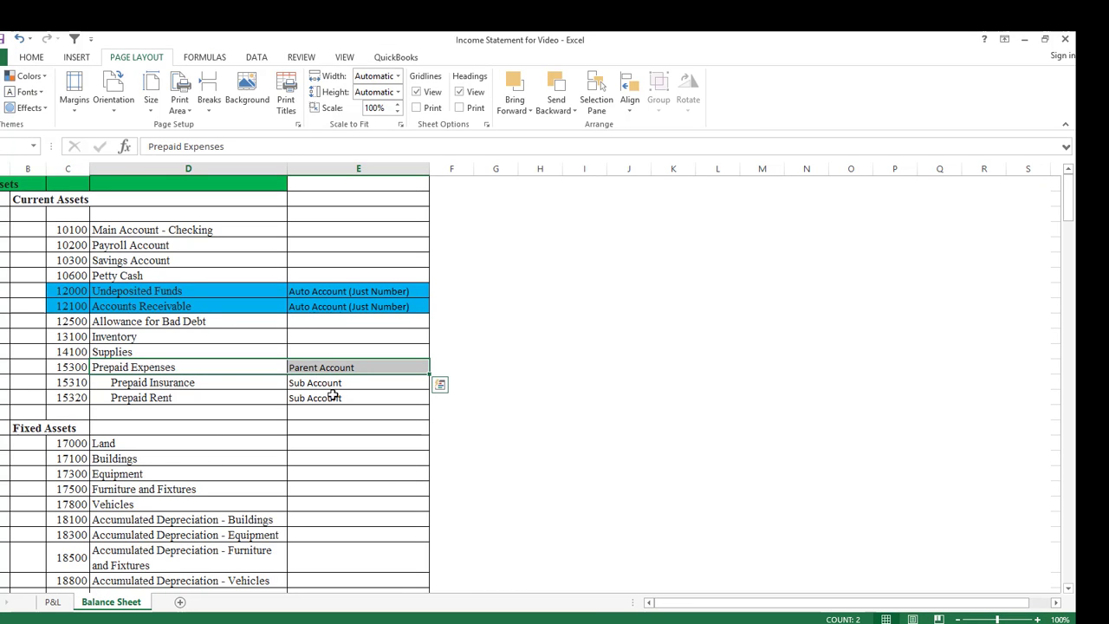
left_click_drag(246, 389, 314, 397)
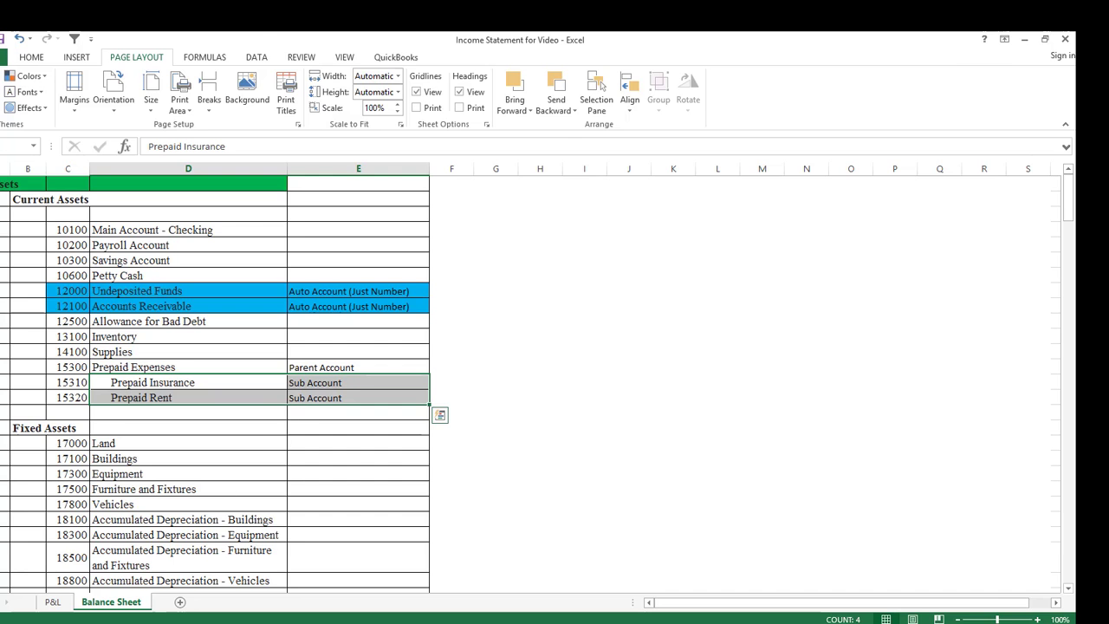
Back in QuickBooks Online, make 15310 Prepaid Insurance a sub-account of 15300 Prepaid Expenses and save the account
key("alt+Tab")
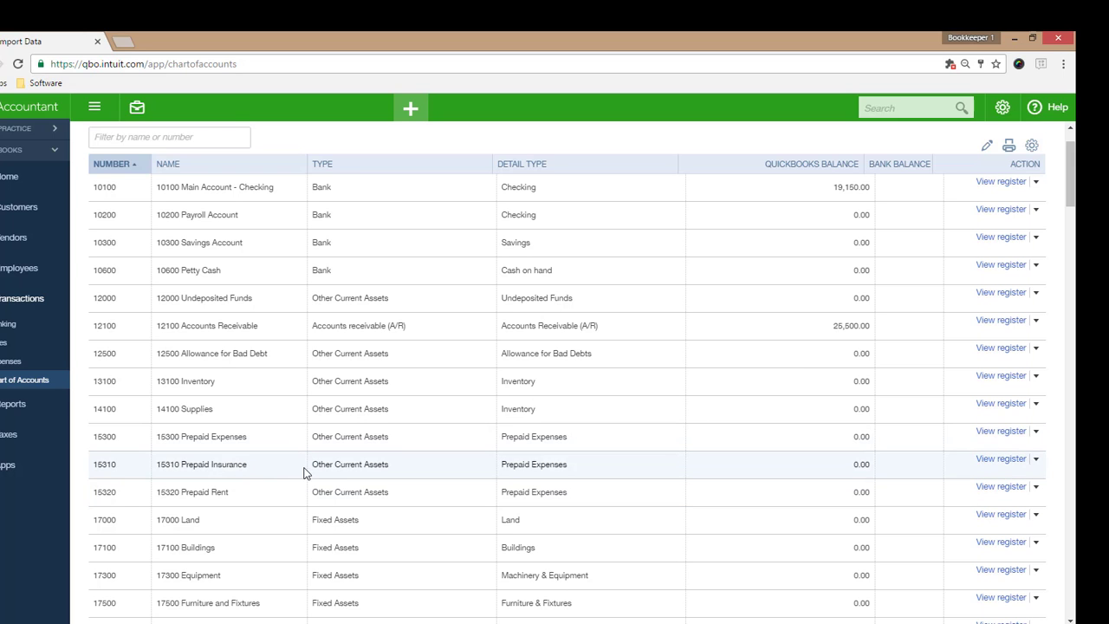
left_click(1035, 459)
left_click(1023, 483)
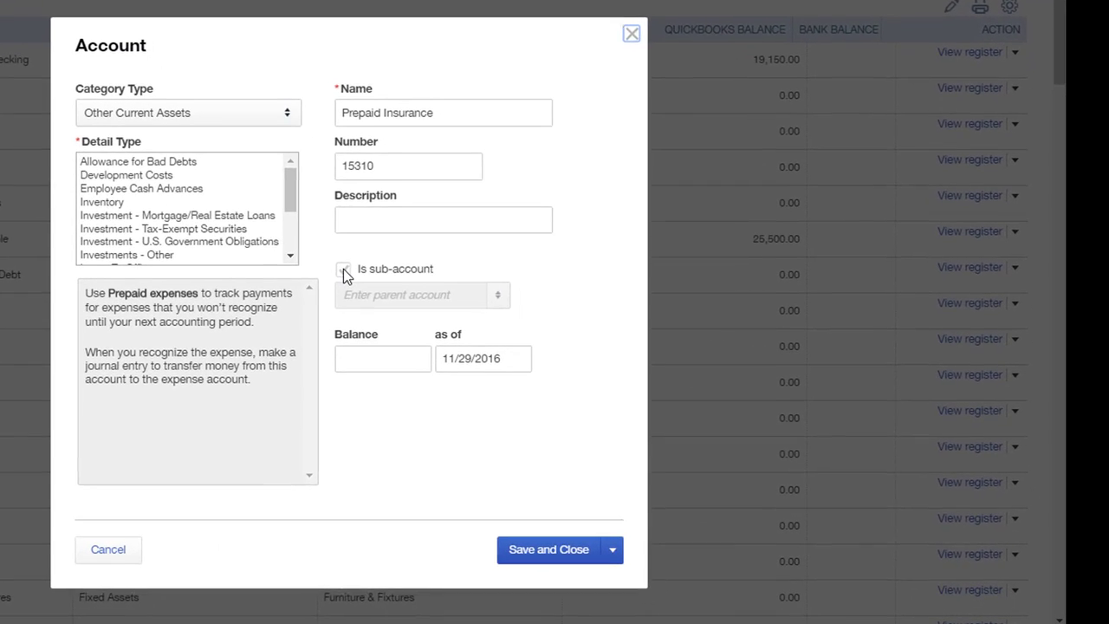
left_click(516, 349)
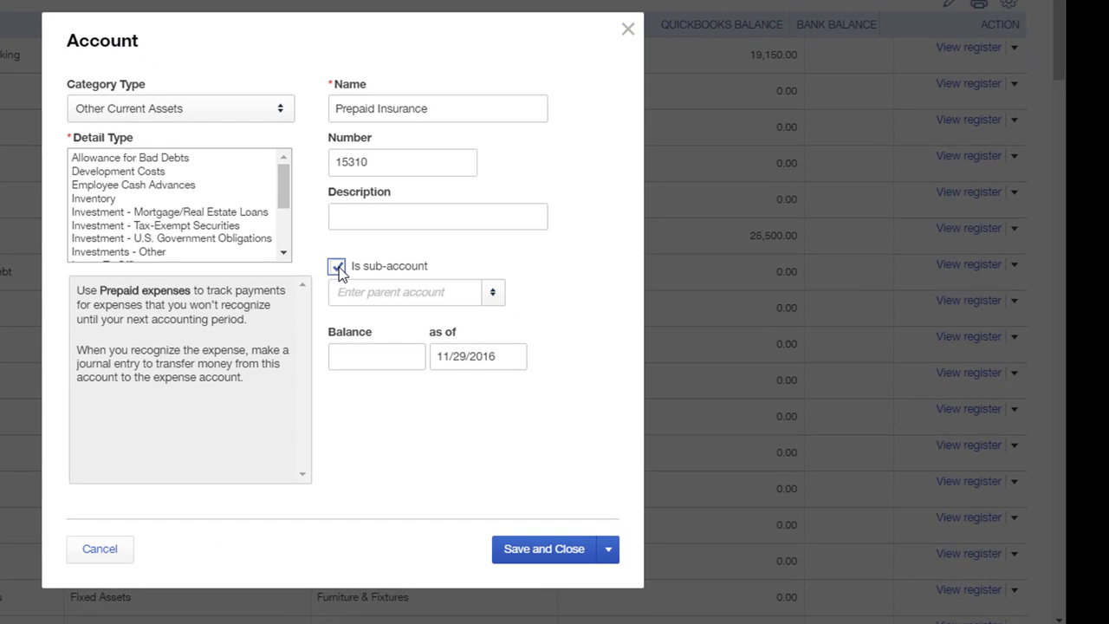
left_click(392, 291)
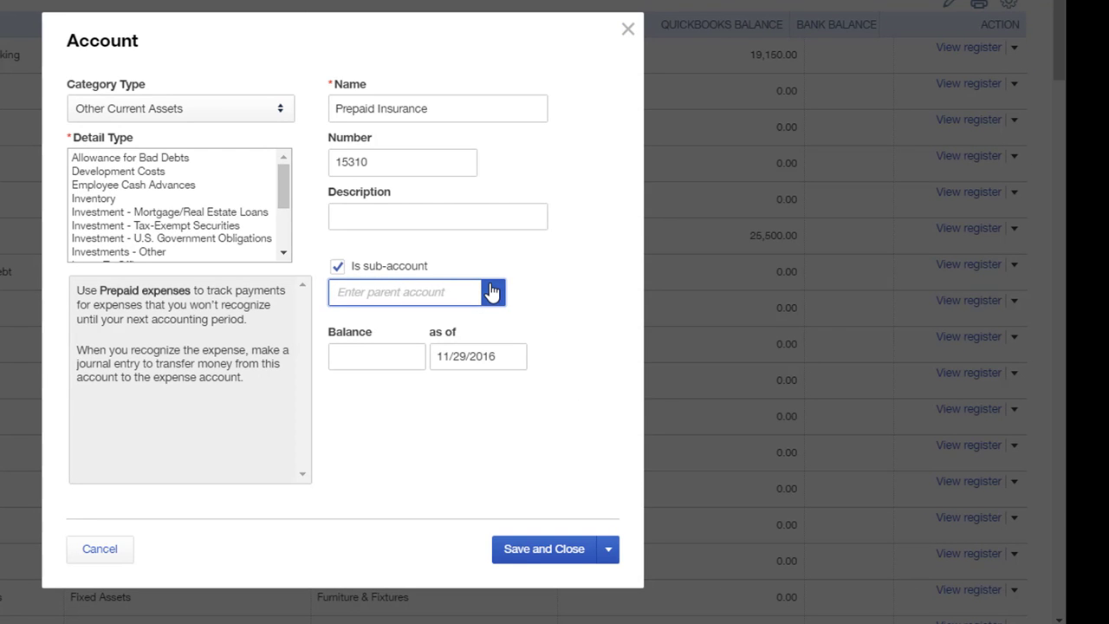
type("15300 Prepaid Expenses")
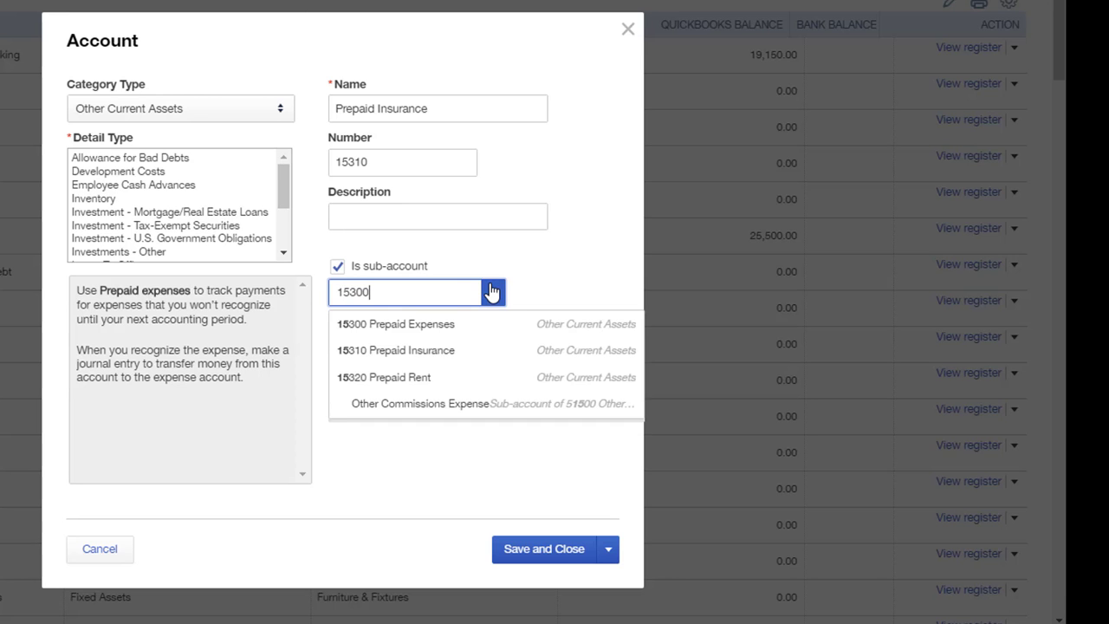
left_click(424, 330)
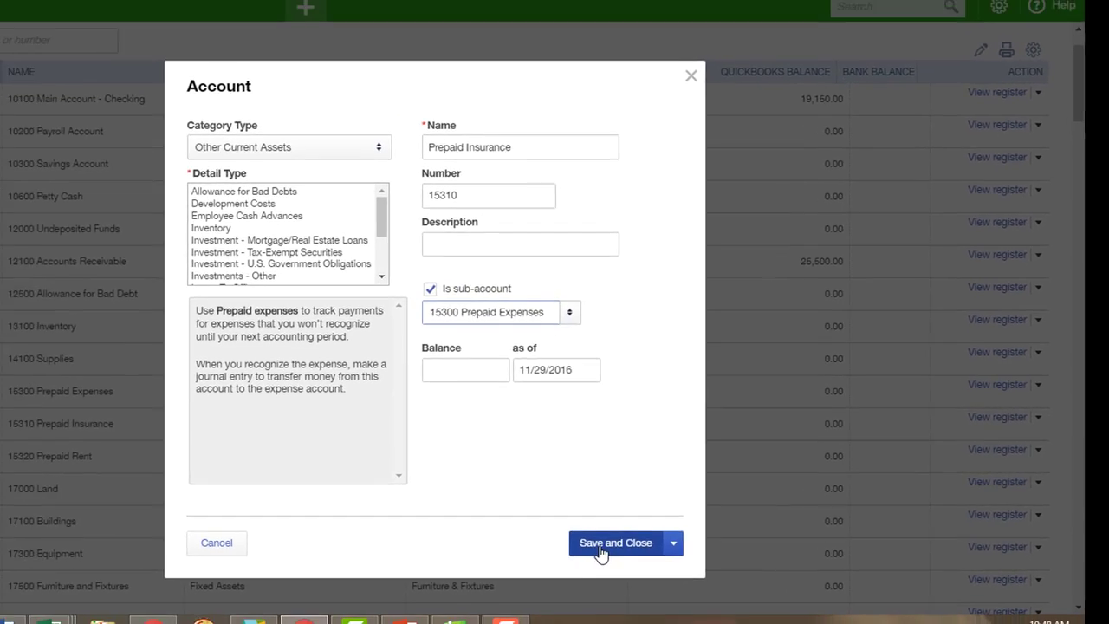
left_click(528, 548)
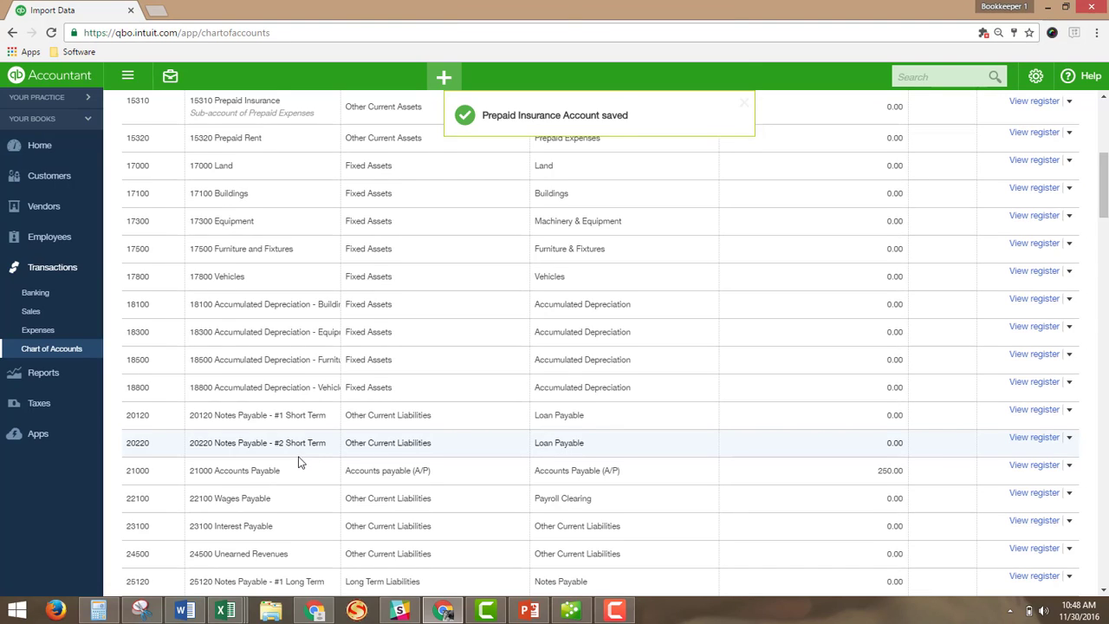
Make 15320 Prepaid Rent a sub-account of 15300 Prepaid Expenses and save the account
scroll(307, 450, "down", 1)
scroll(310, 446, "up", 4)
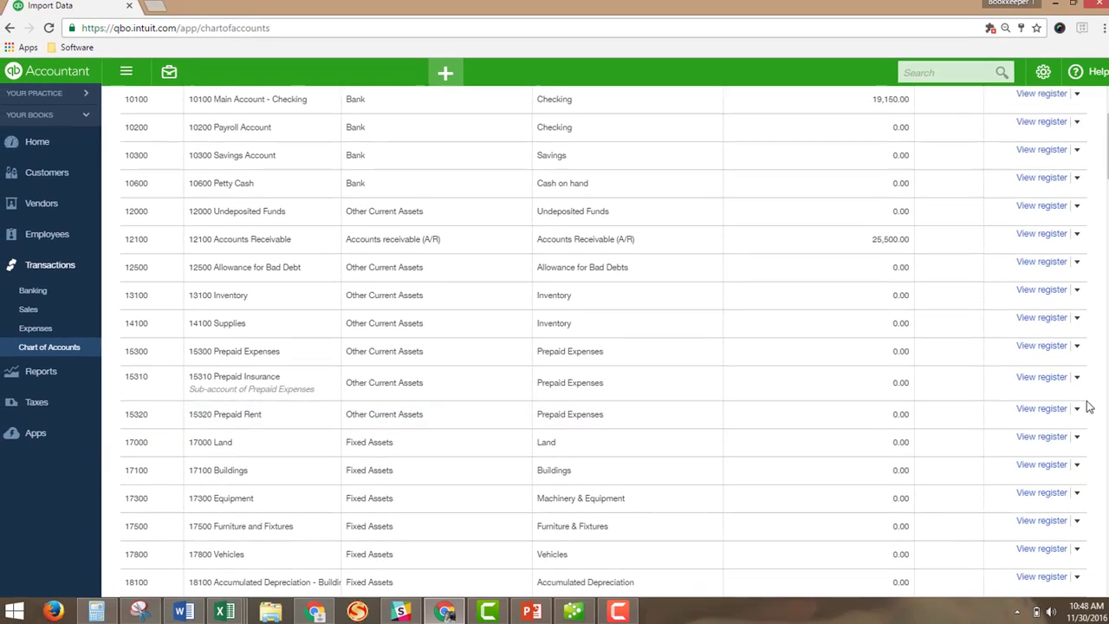
left_click(1068, 411)
left_click(1022, 429)
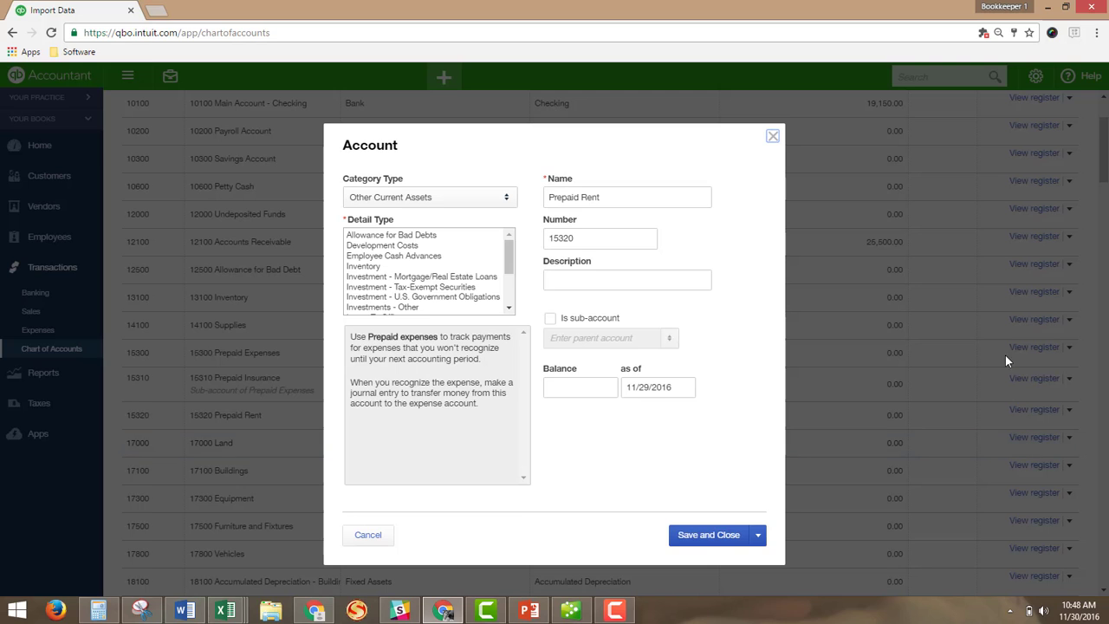
left_click(550, 319)
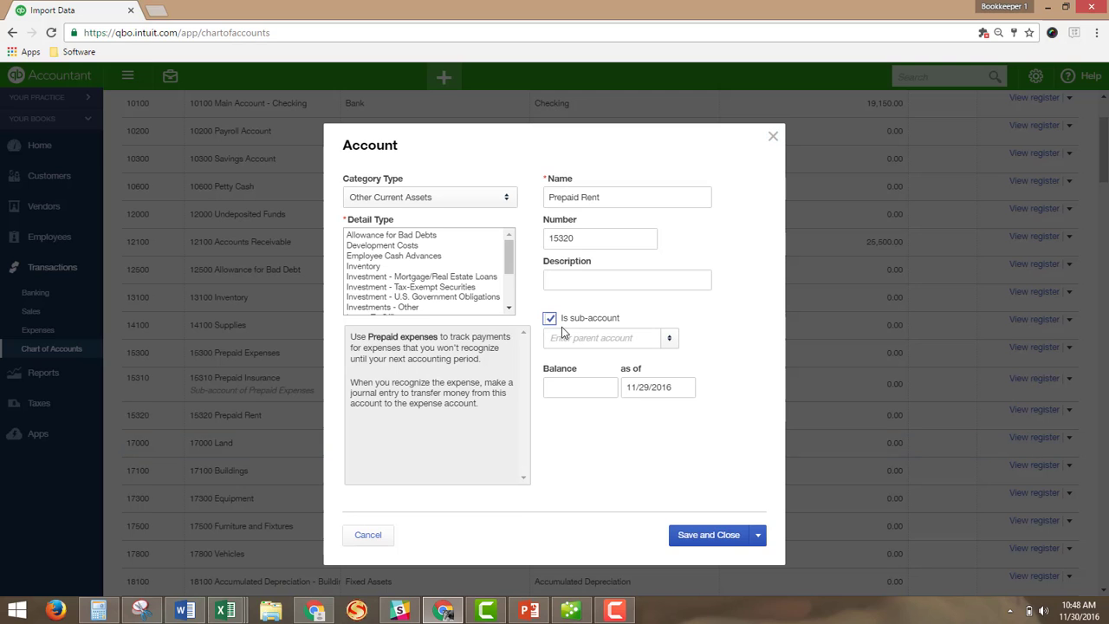
left_click(565, 337)
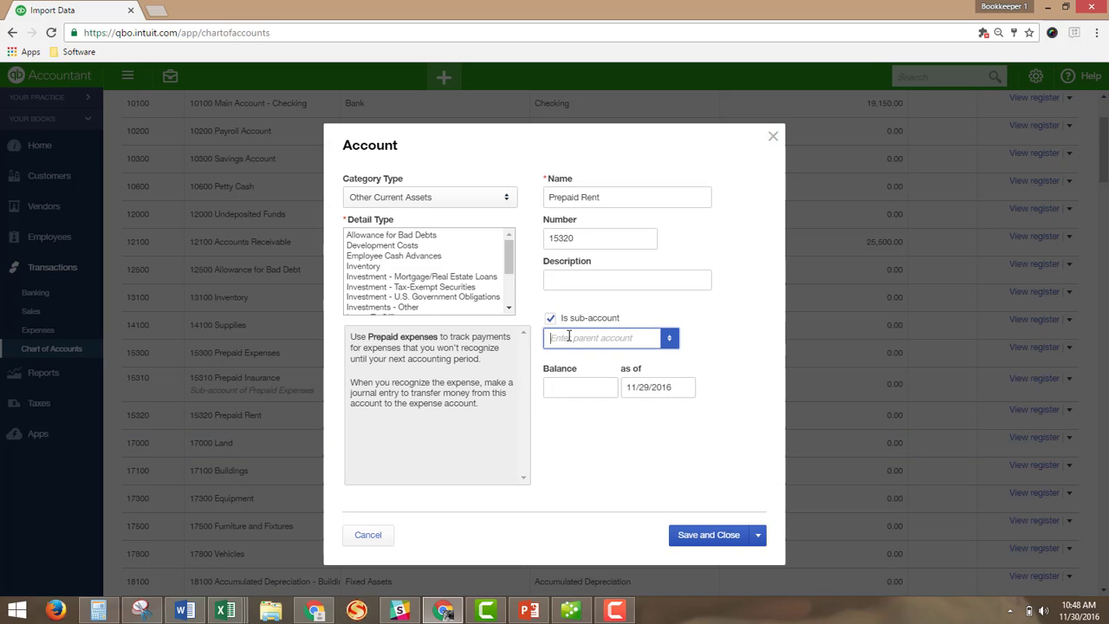
type("15300 Prepaid Expenses")
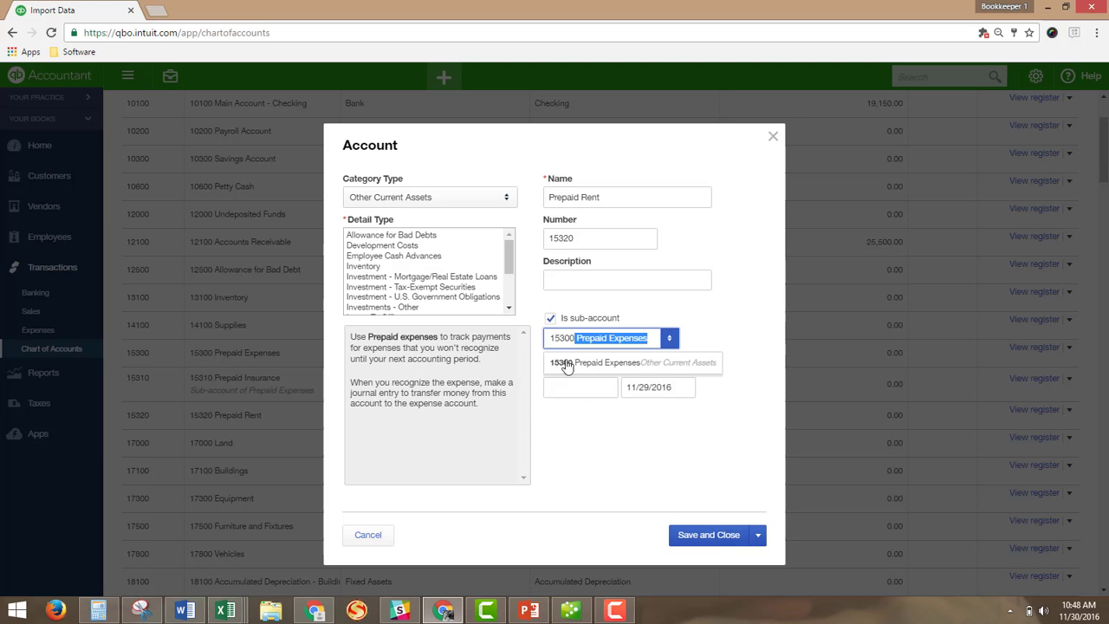
left_click(566, 363)
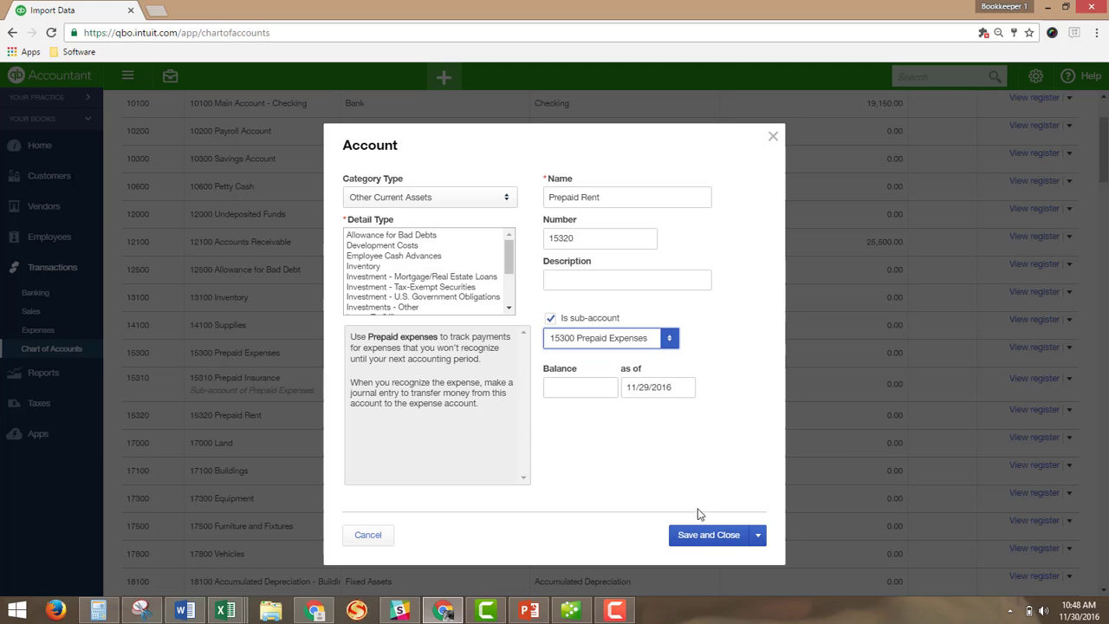
left_click(699, 536)
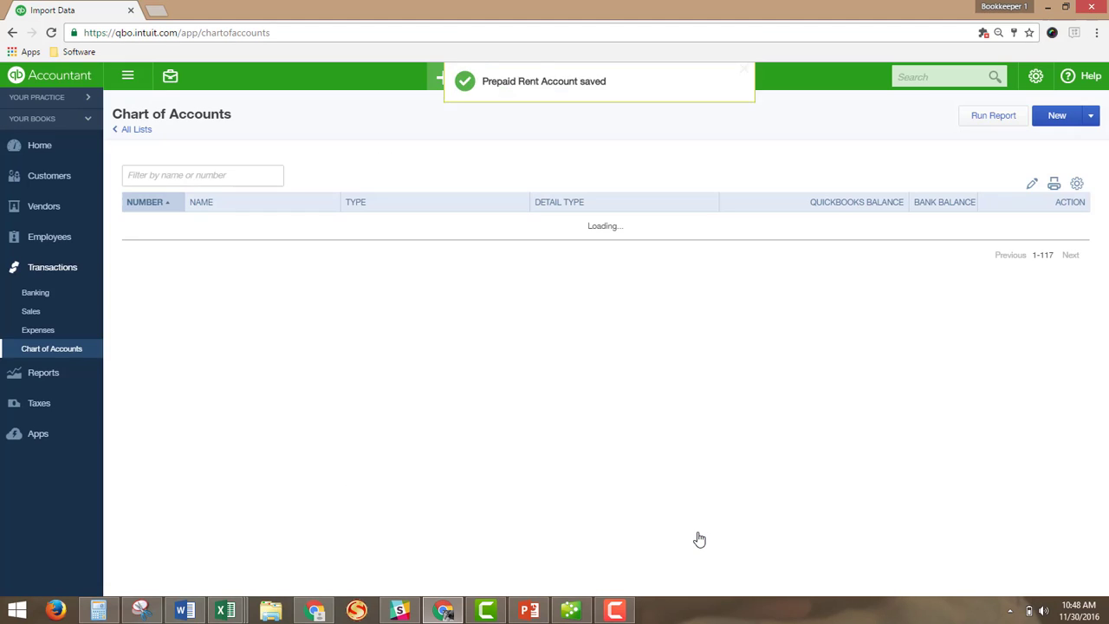
Open the 27110 Owners Contribution #1 account for editing to check its parent account, and close it with a save
scroll(424, 409, "down", 2)
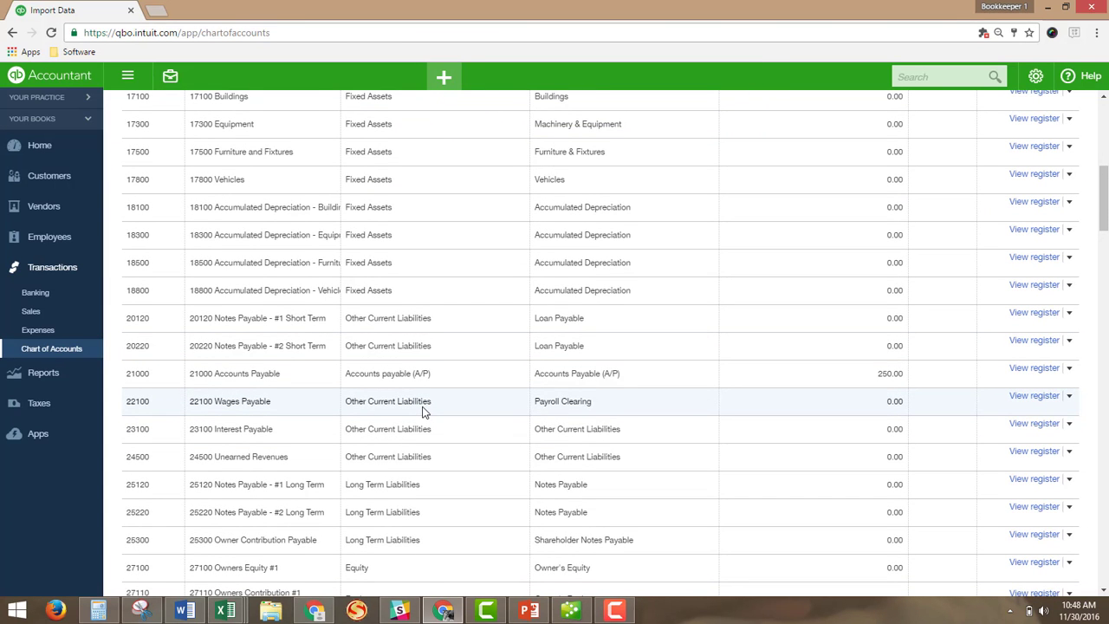
scroll(424, 411, "down", 3)
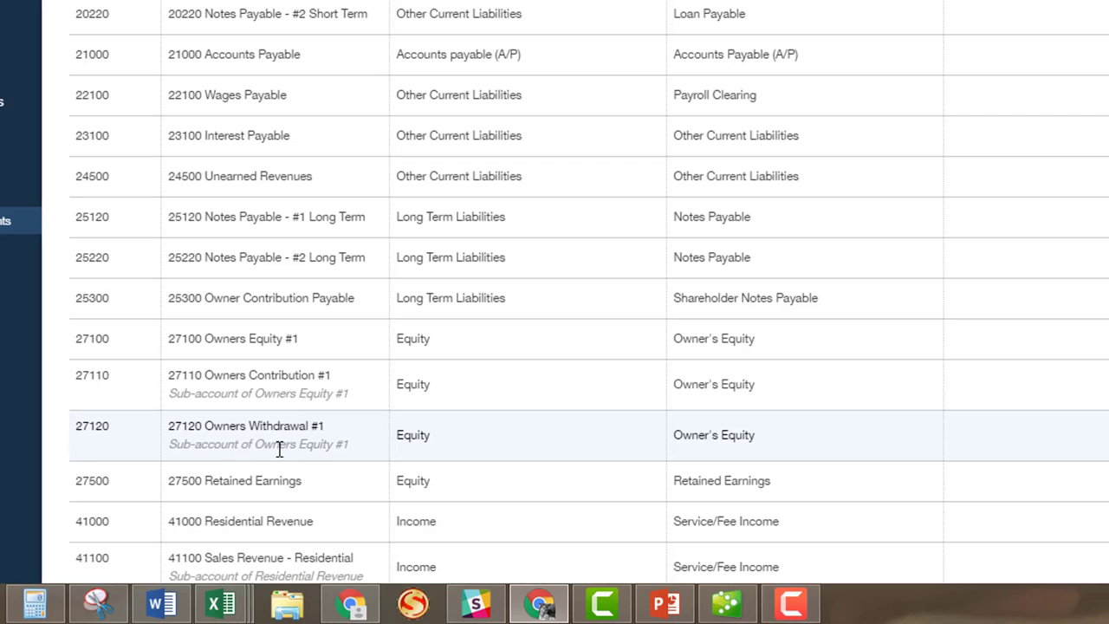
left_click(330, 452)
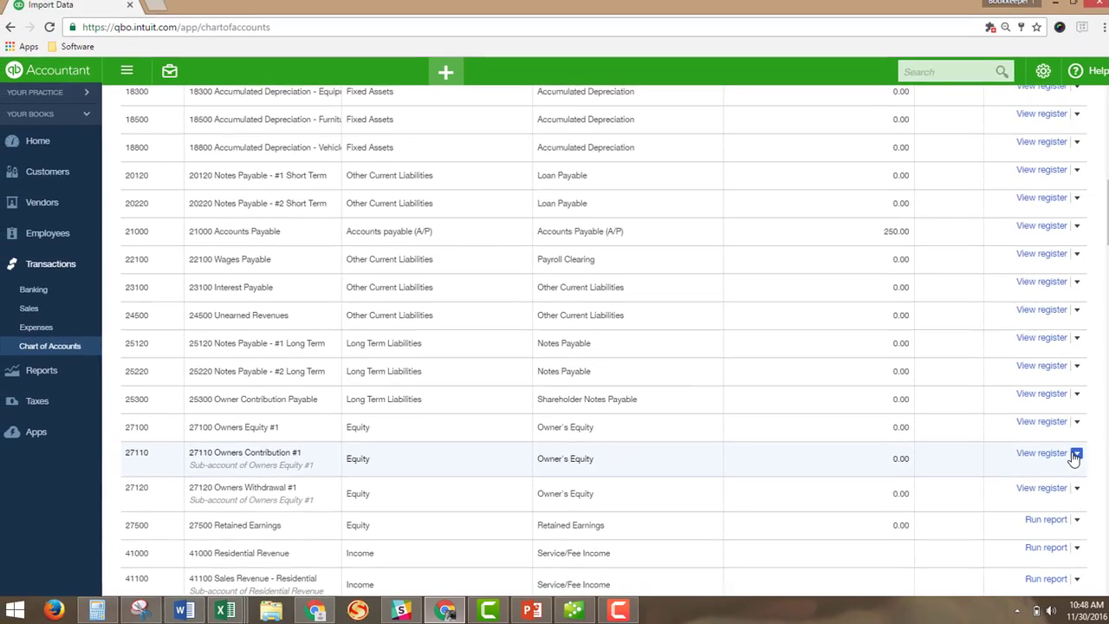
left_click(1069, 454)
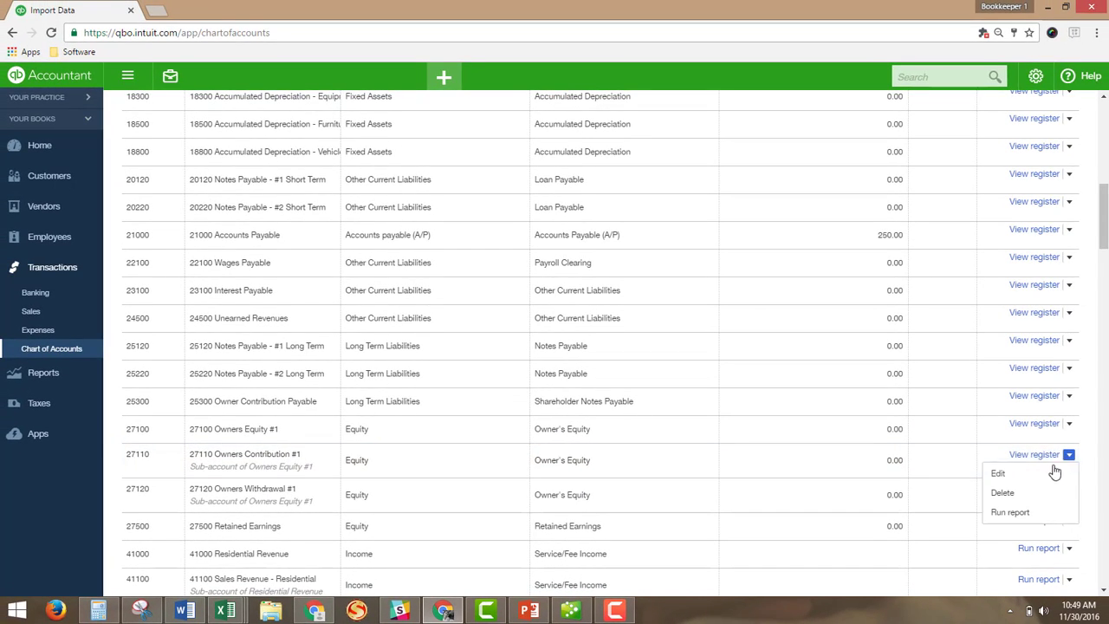
left_click(1045, 473)
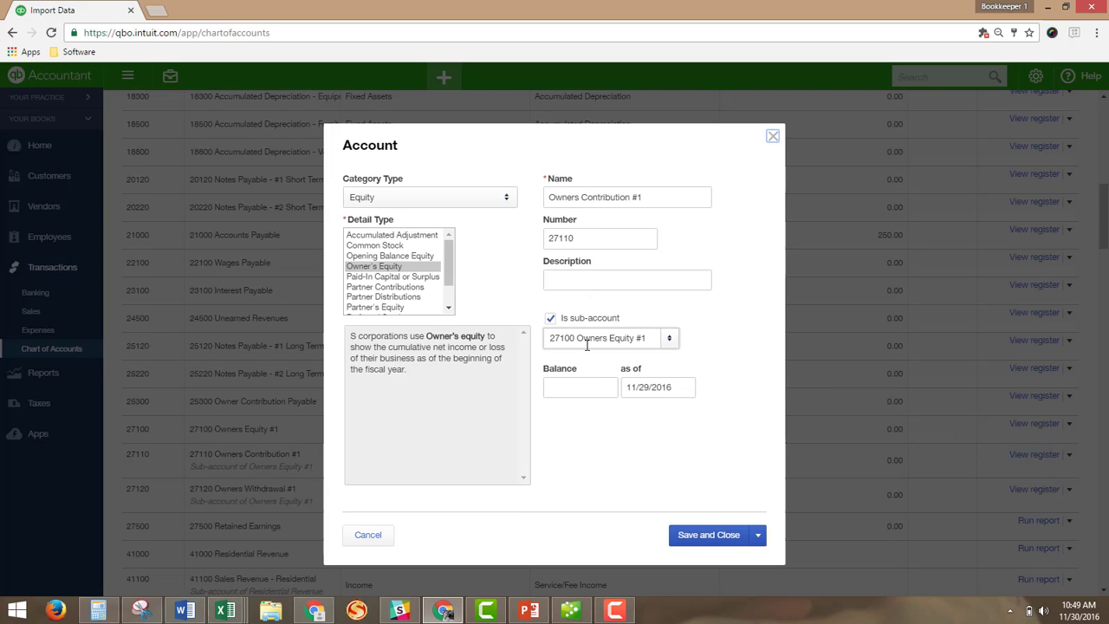
left_click(716, 537)
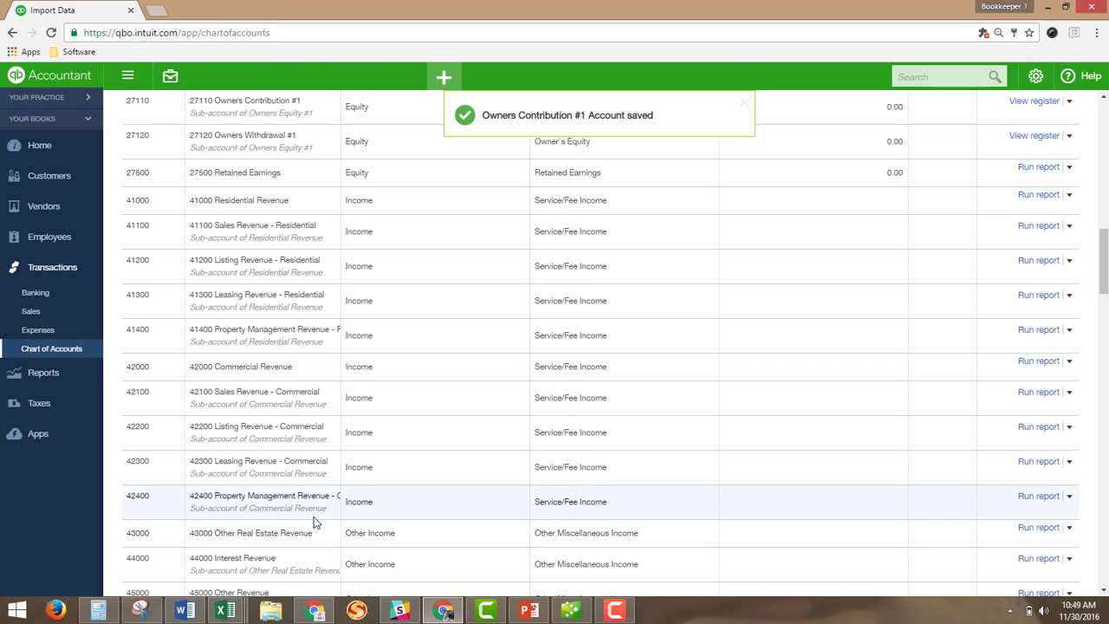
In Excel, examine the Residential Revenue and Commercial Revenue parent accounts and their sub-accounts on the P&L sheet of the Income Statement for Video workbook
scroll(326, 518, "down", 3)
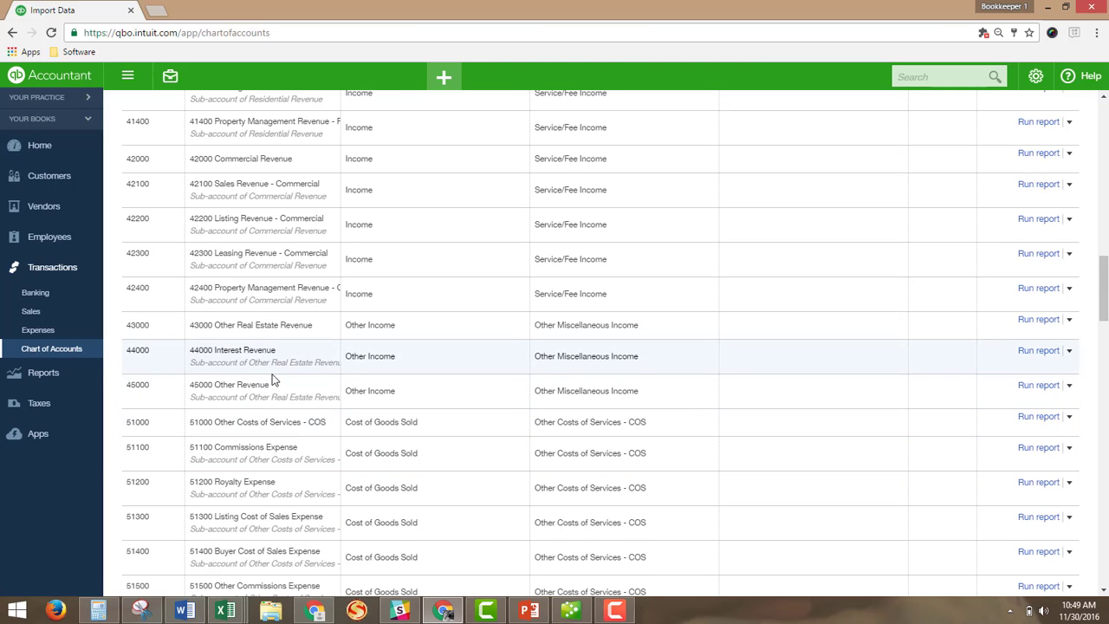
scroll(303, 424, "up", 2)
left_click(226, 612)
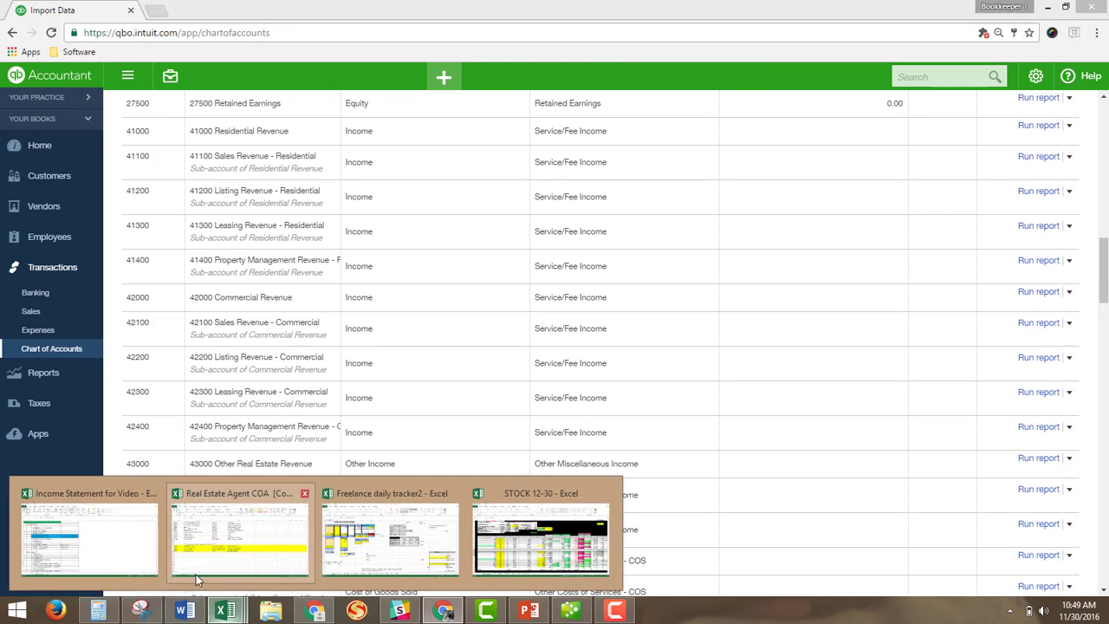
left_click(197, 563)
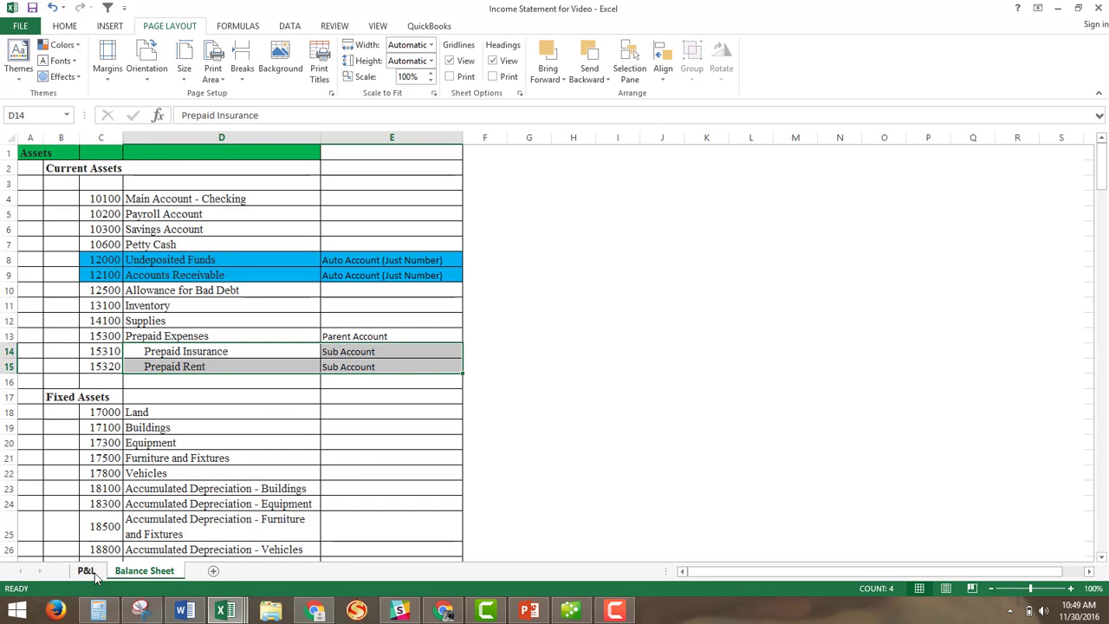
left_click(86, 570)
scroll(384, 420, "up", 4)
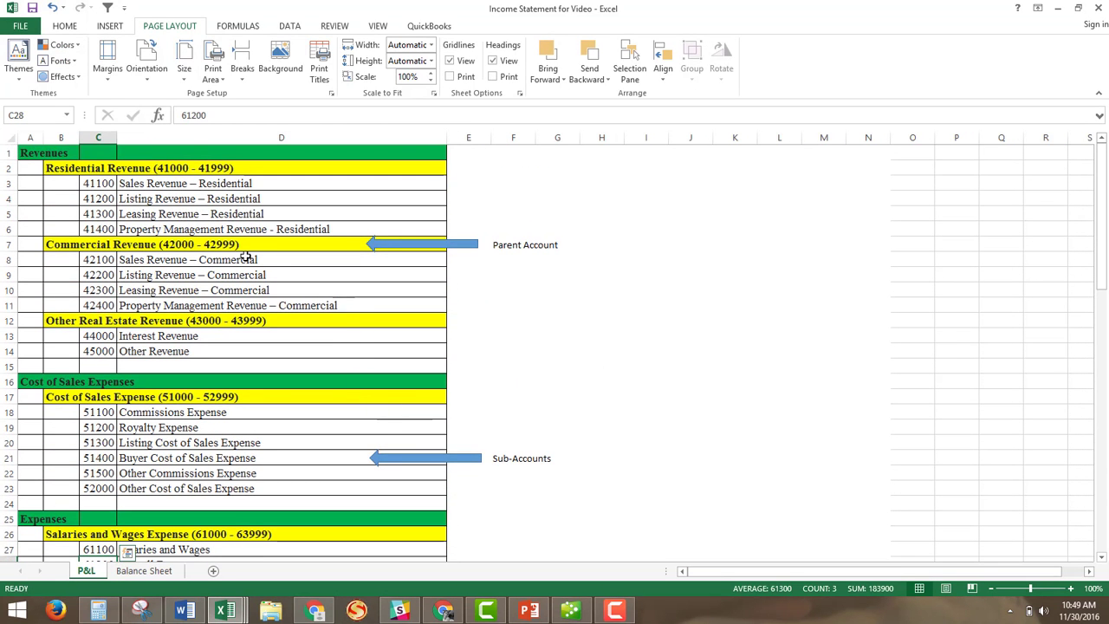
left_click(139, 187)
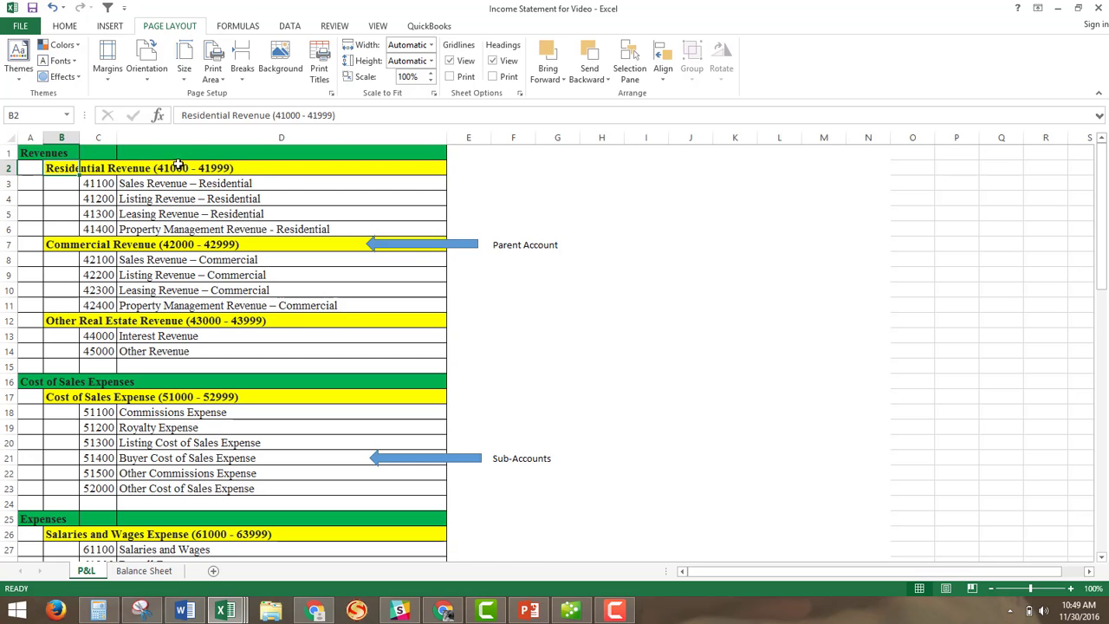
left_click(177, 167)
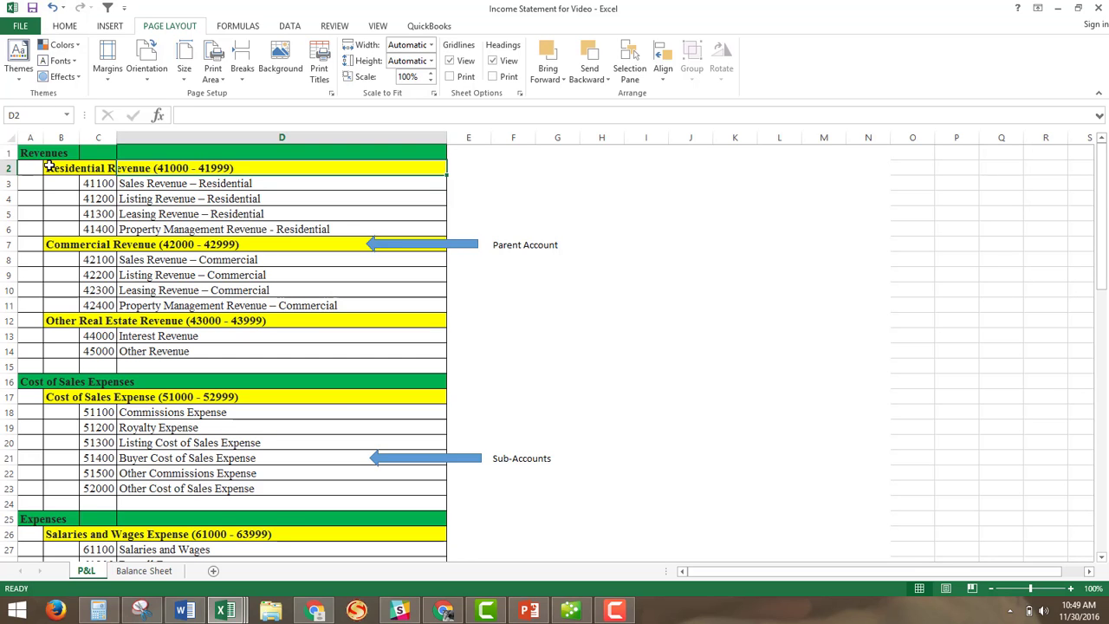
left_click(52, 168)
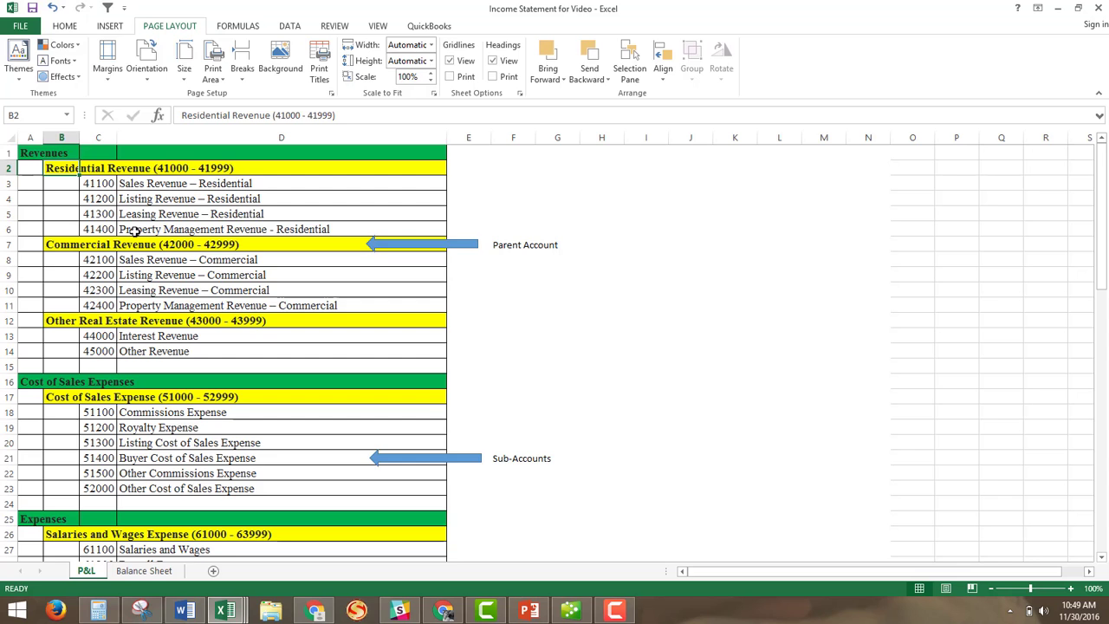
left_click(60, 244)
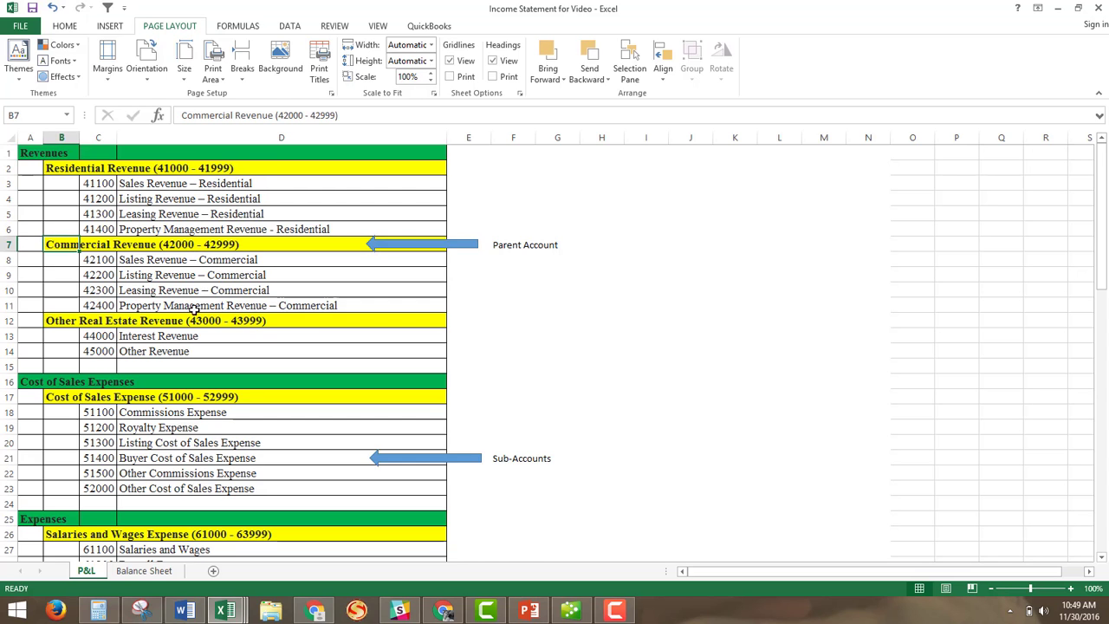
left_click(68, 308)
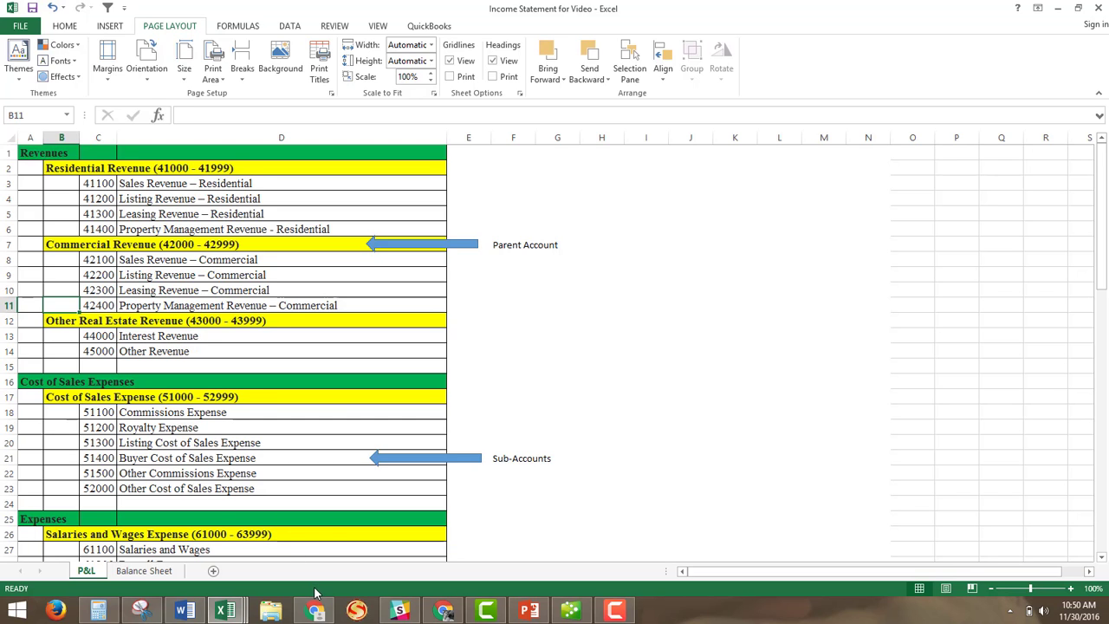
Examine the Lead Generation Expense parent account and its three sub-accounts, 64100 to 64300, on the P&L sheet
scroll(340, 479, "down", 5)
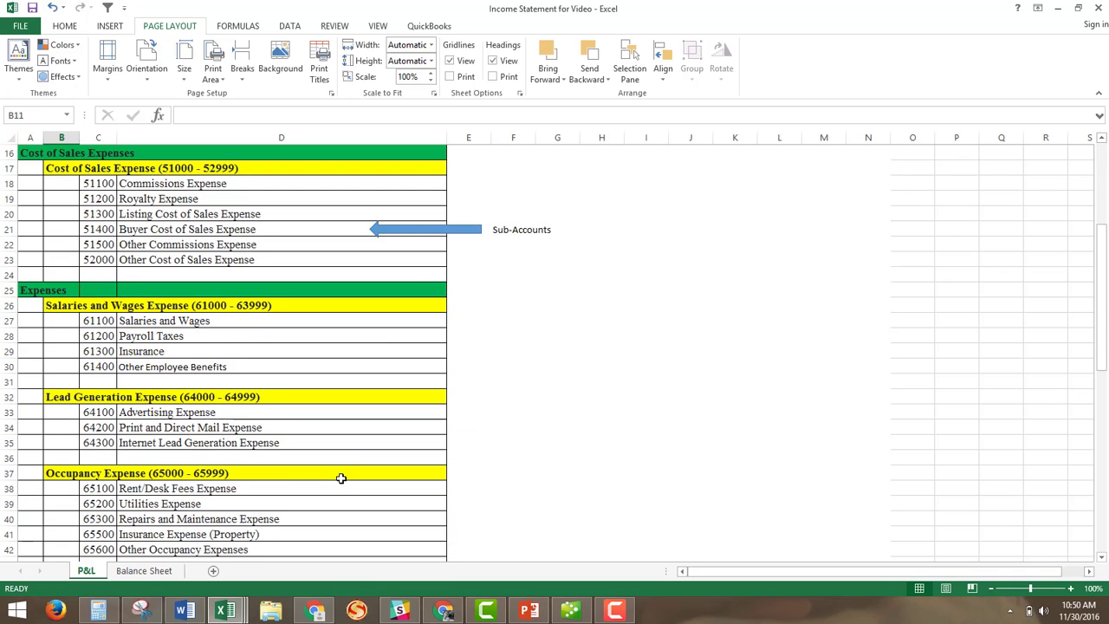
left_click(119, 426)
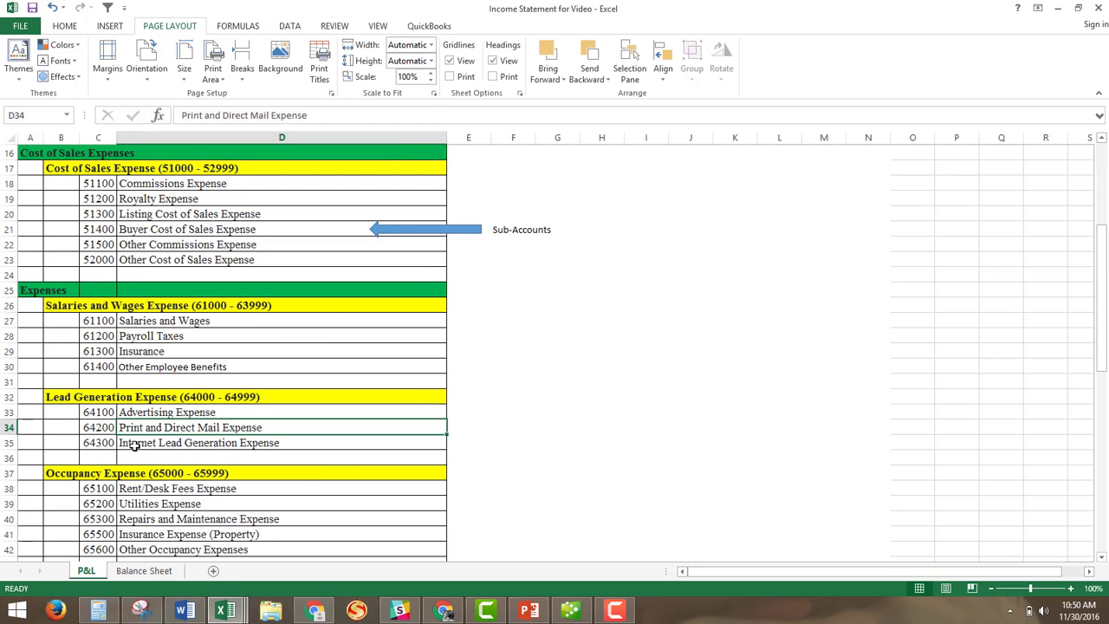
left_click(69, 397)
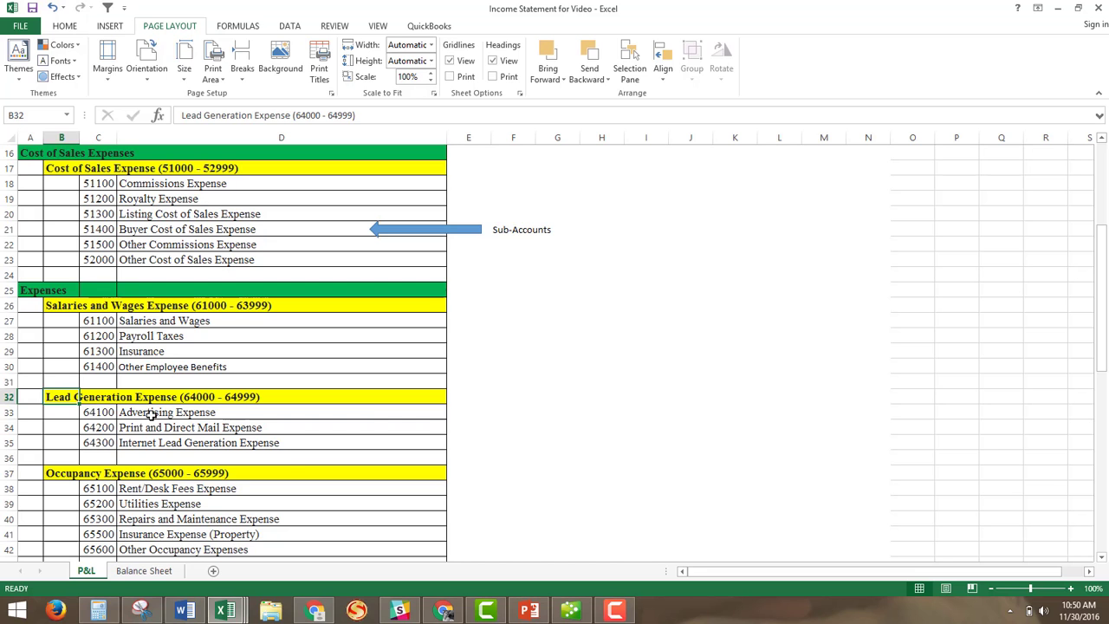
left_click_drag(153, 414, 149, 441)
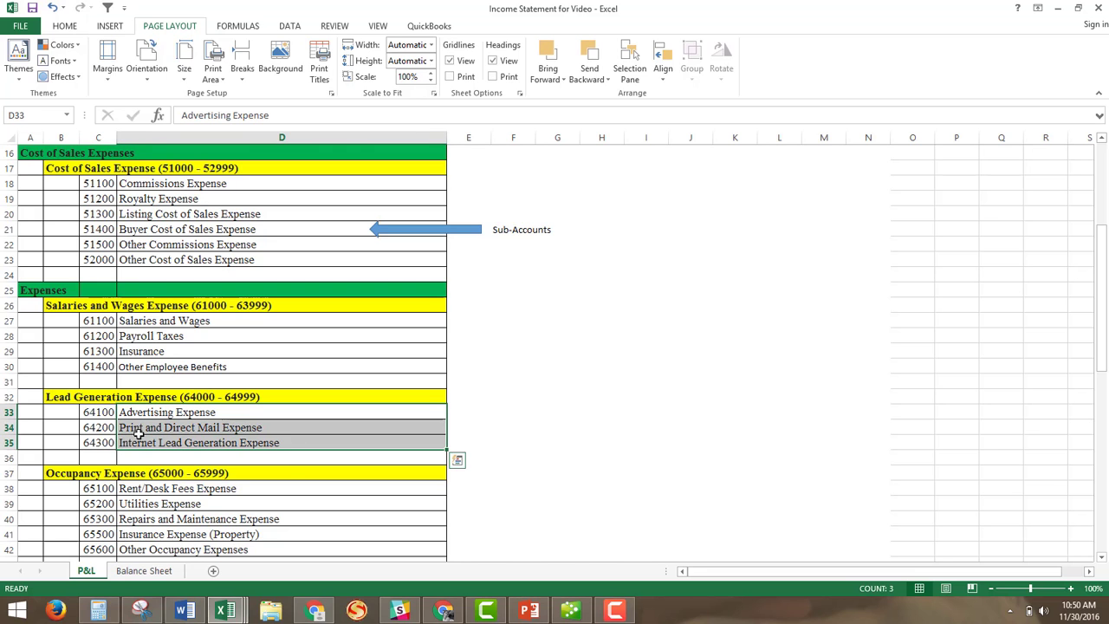
left_click(54, 401)
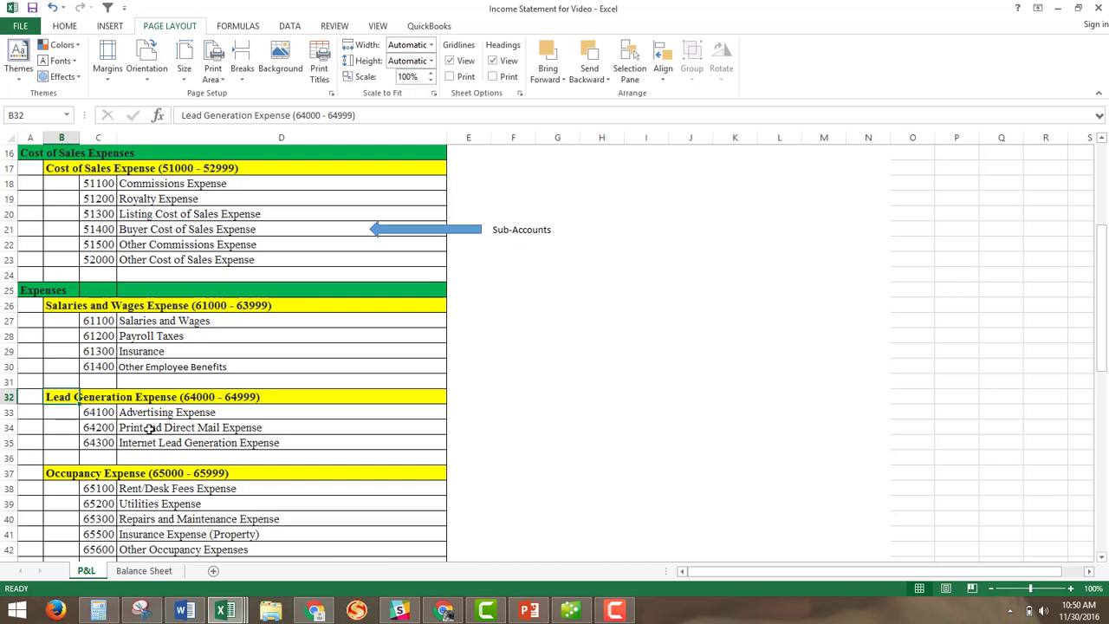
Switch to QuickBooks Online, open the 64100 Advertising Expenses account for editing to check its parent account, and close it with a save
mouse_move(325, 607)
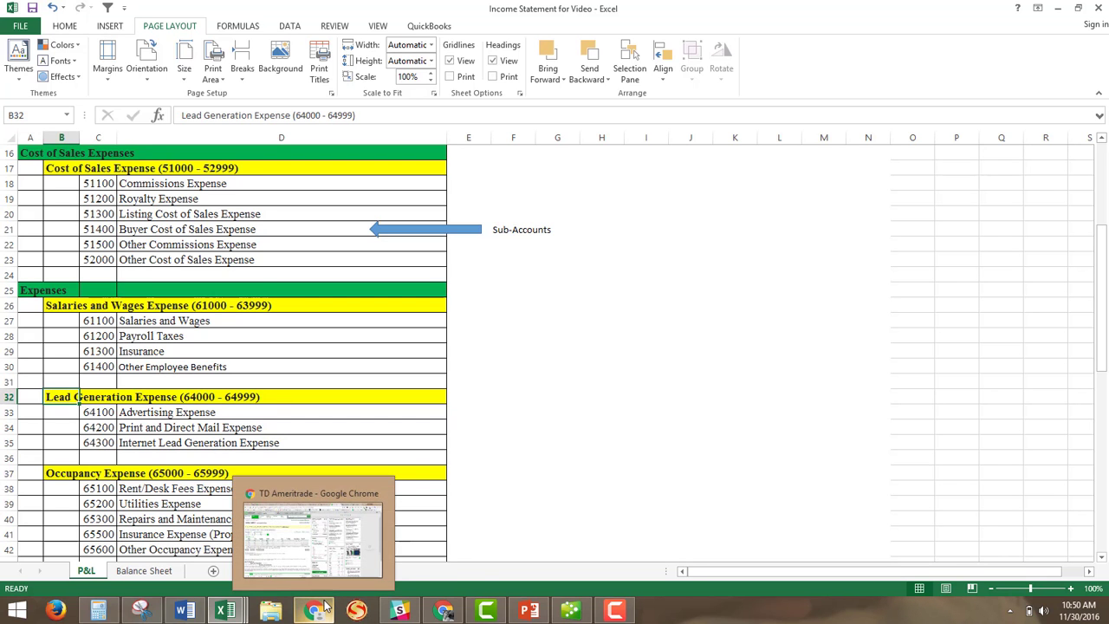
left_click(443, 610)
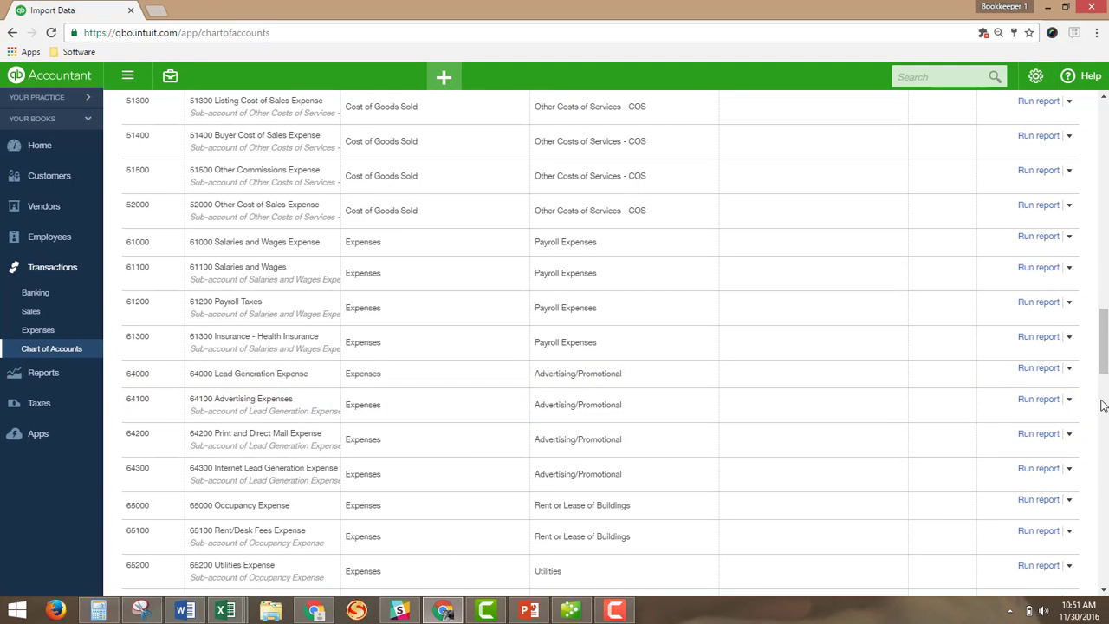
left_click(1068, 398)
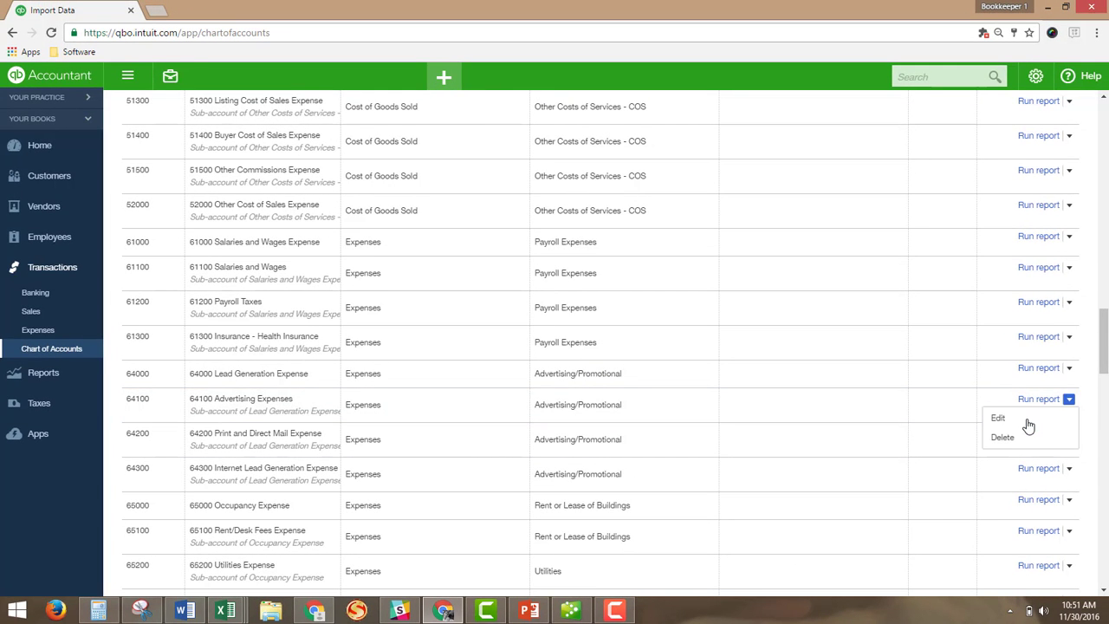
left_click(1026, 422)
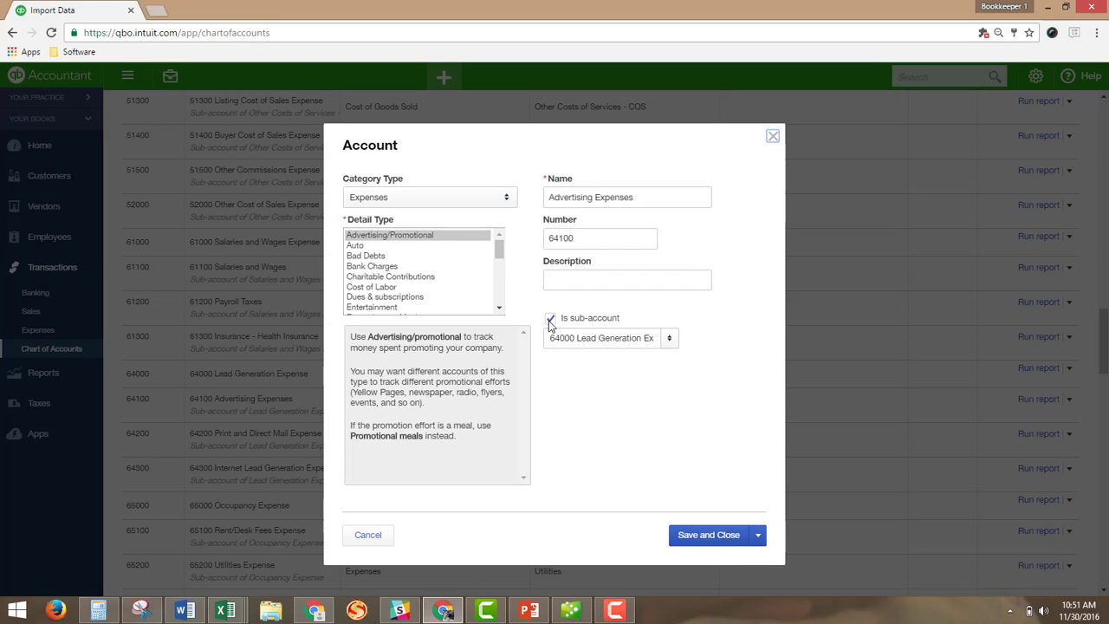
double_click(647, 338)
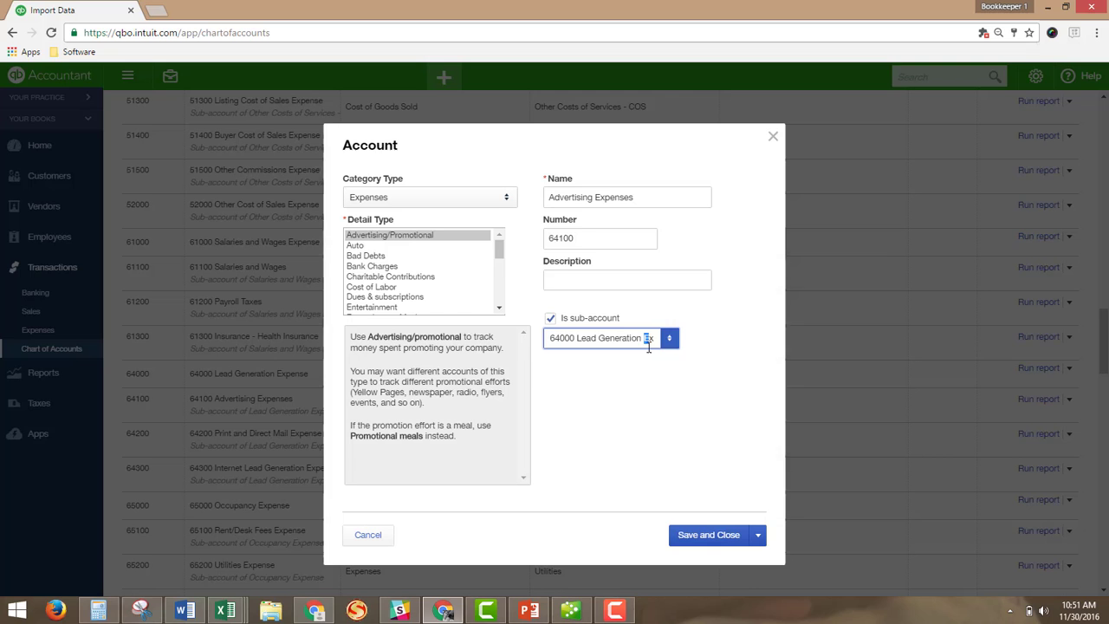
left_click(566, 425)
left_click(726, 532)
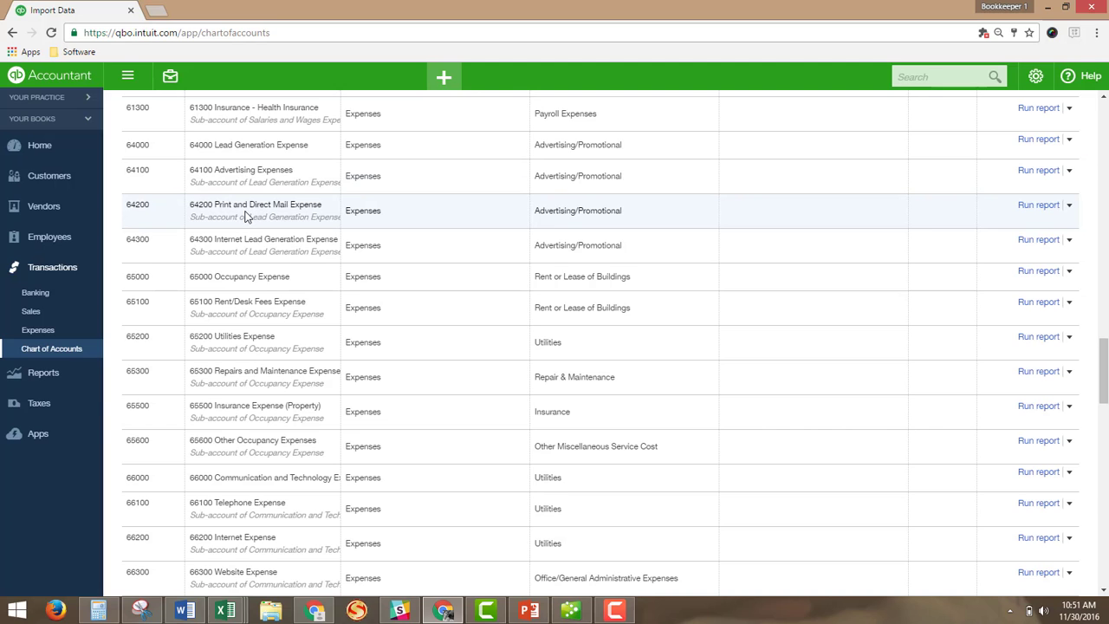
Open 64200 Print and Direct Mail Expense for editing, close it without saving, and open 64300 Internet Lead Generation Expense to check their parent accounts
left_click(1069, 208)
left_click(1015, 227)
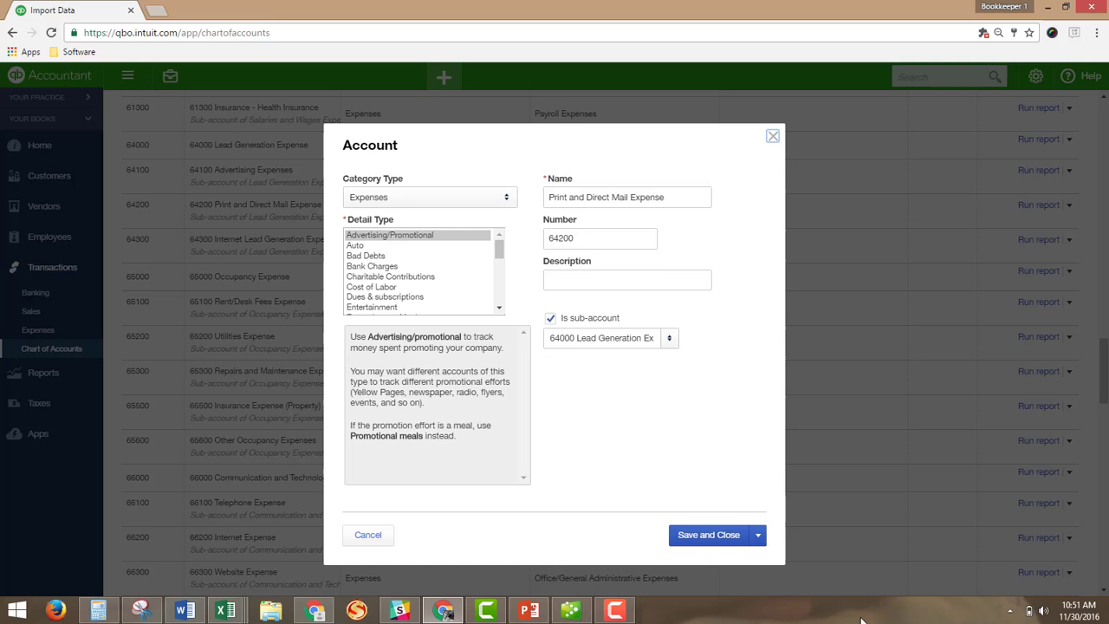
left_click(771, 136)
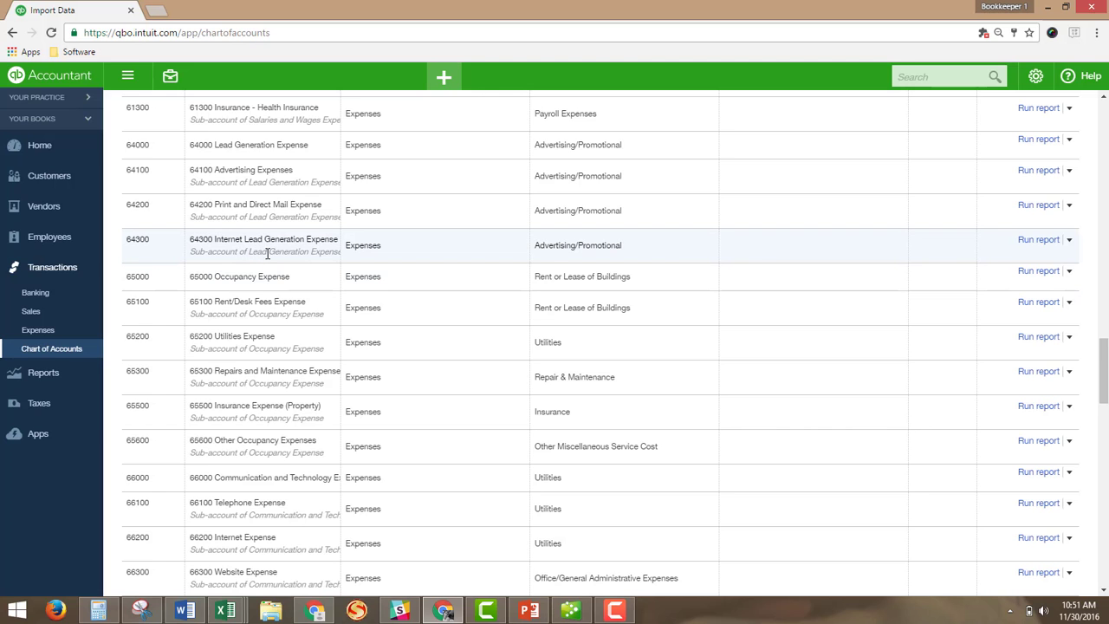
left_click(1068, 239)
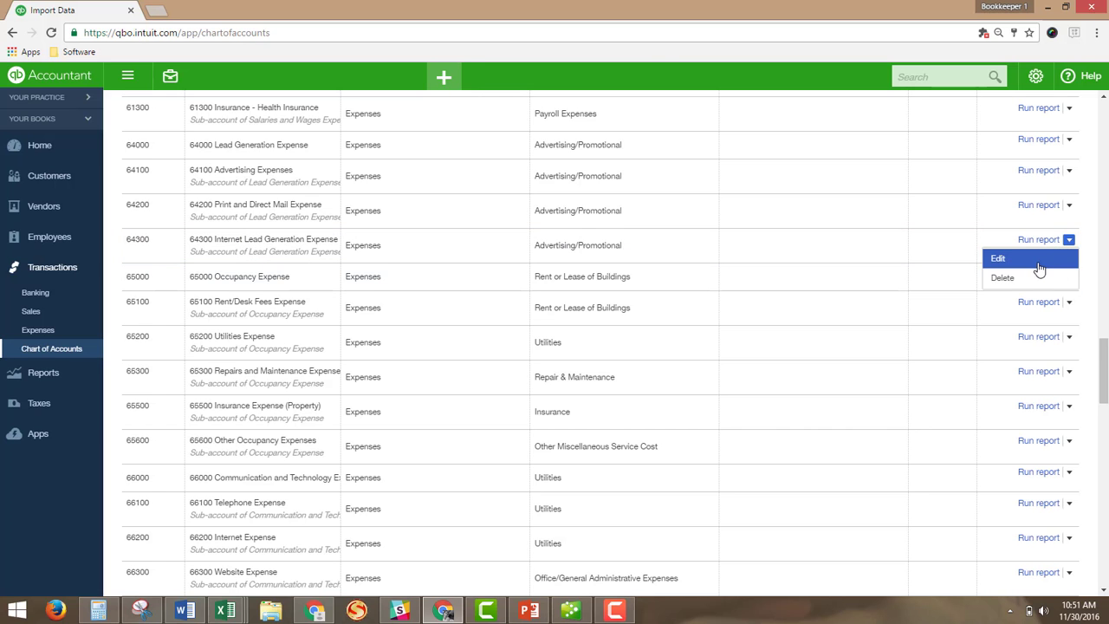
left_click(1037, 270)
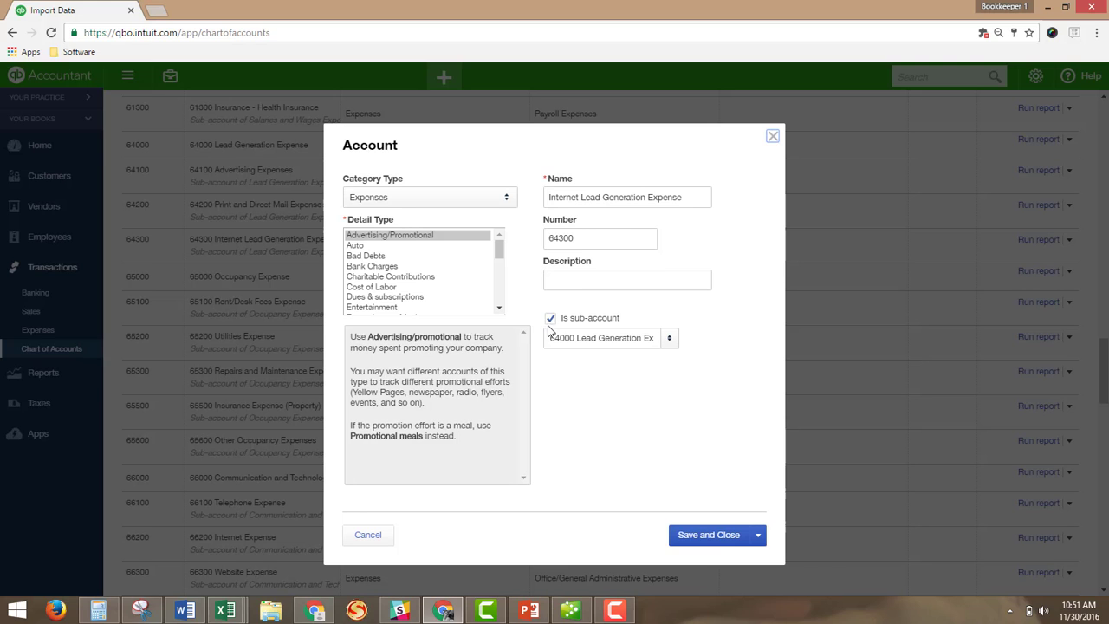
left_click(577, 340)
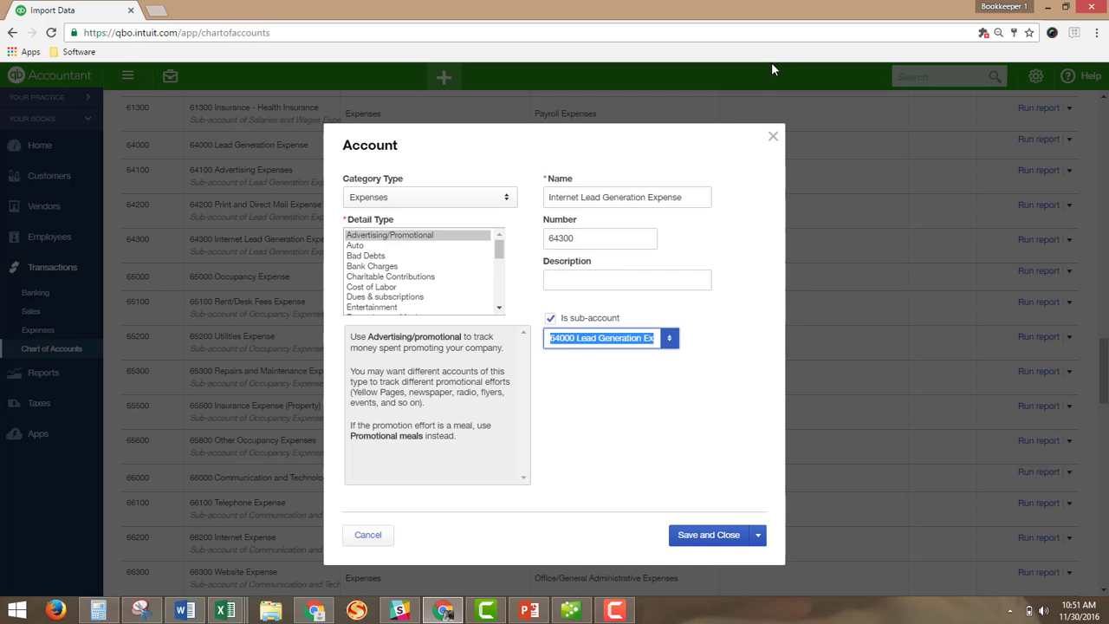
In Excel, examine the Salaries and Wages Expense parent account with its sub-accounts and the remaining expense groups on the P&L sheet
key("alt+Tab")
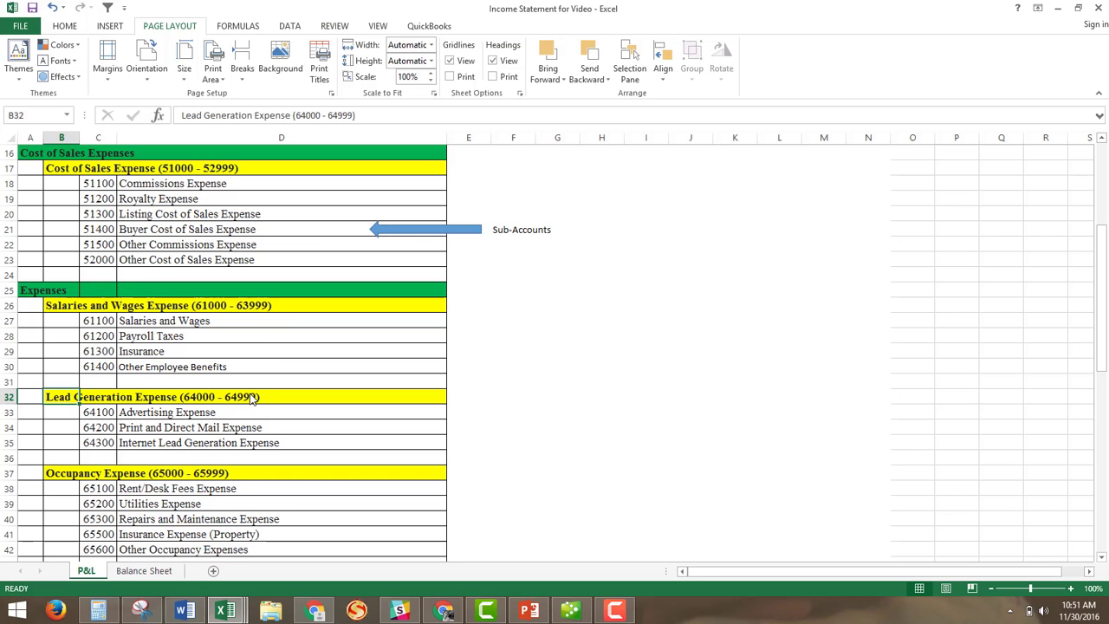
left_click_drag(244, 320, 231, 354)
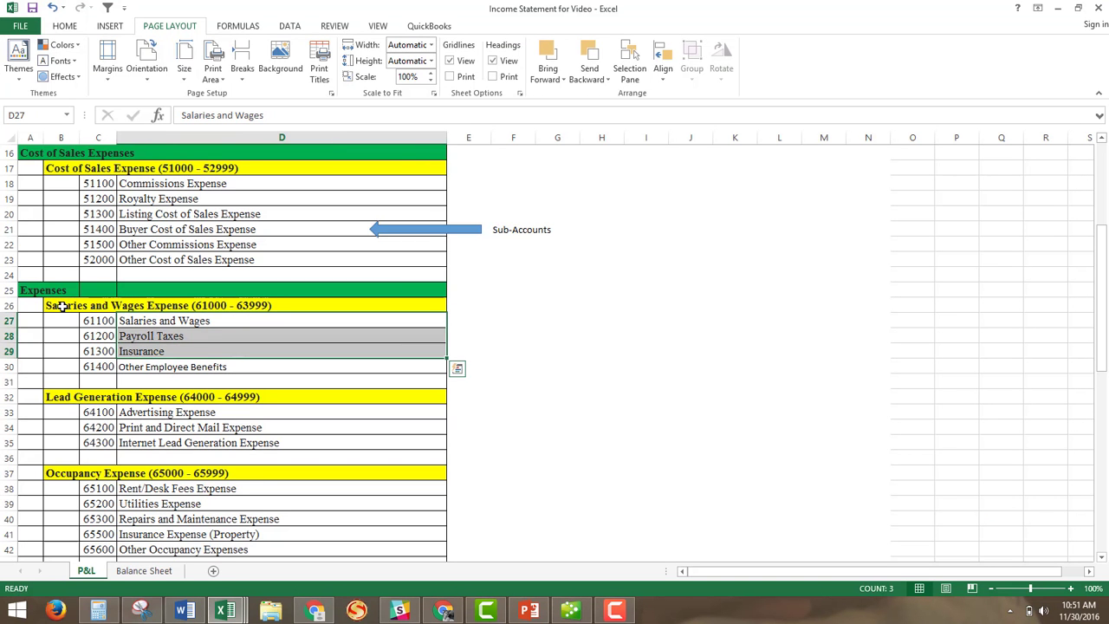
left_click(63, 305)
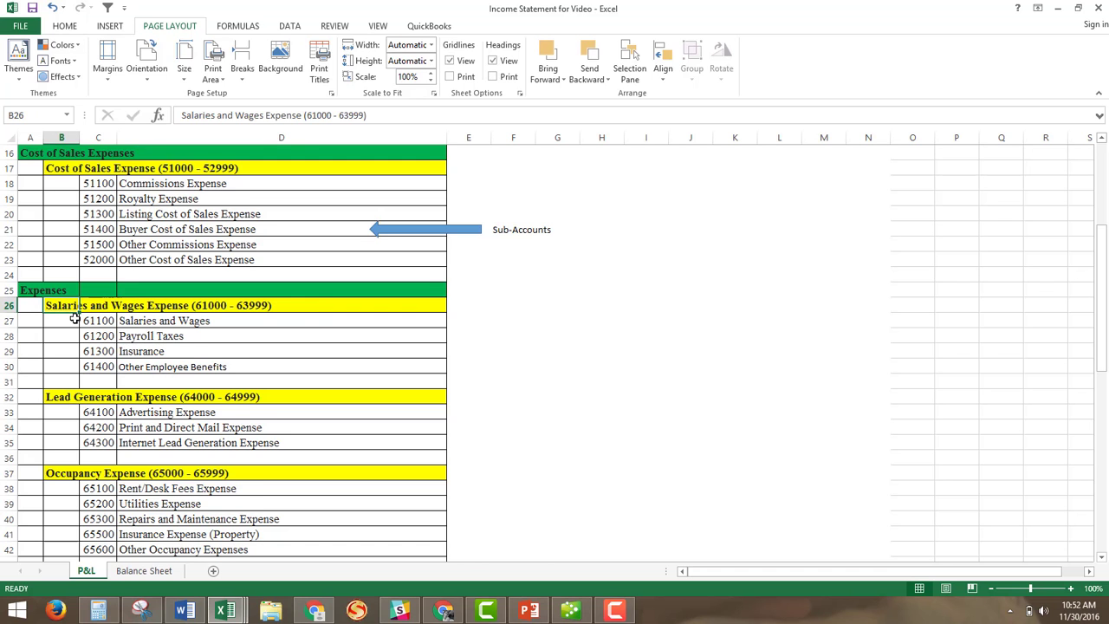
scroll(193, 356, "down", 2)
scroll(197, 357, "down", 6)
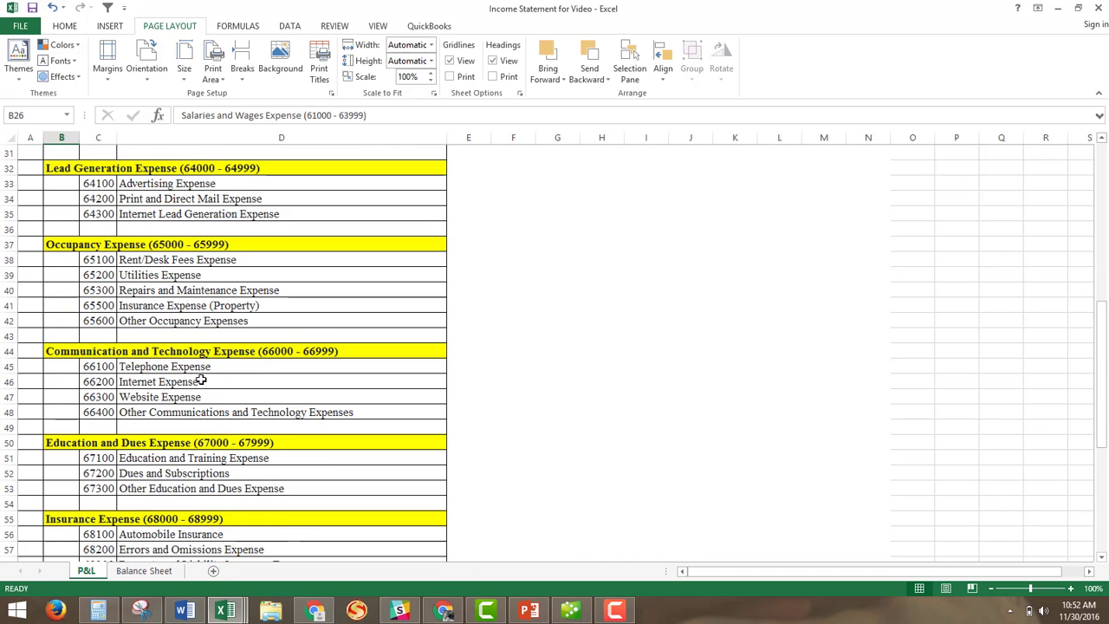
scroll(195, 408, "down", 4)
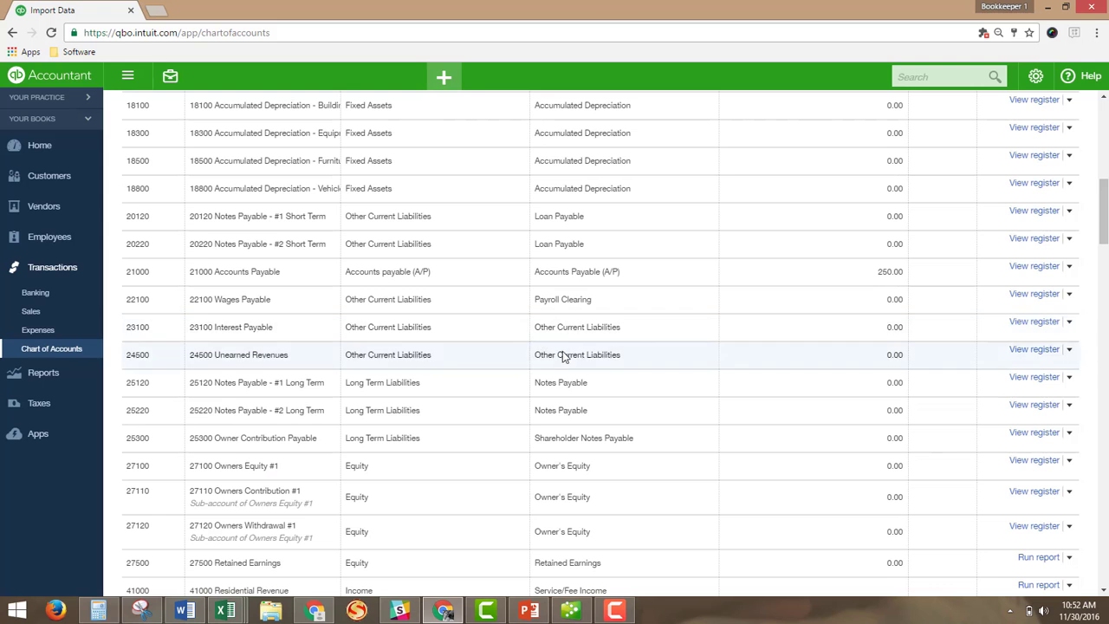
Back in QuickBooks Online, review the sub-account structure in the Chart of Accounts from the liabilities back up to the first bank account
scroll(682, 338, "up", 1)
scroll(683, 338, "up", 4)
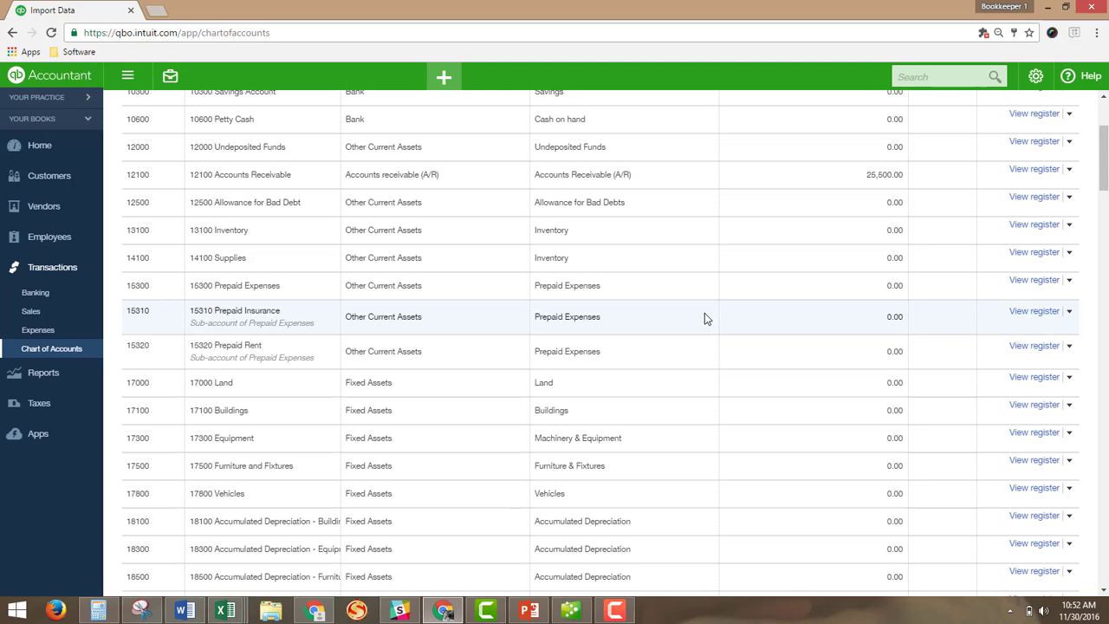
scroll(704, 318, "up", 3)
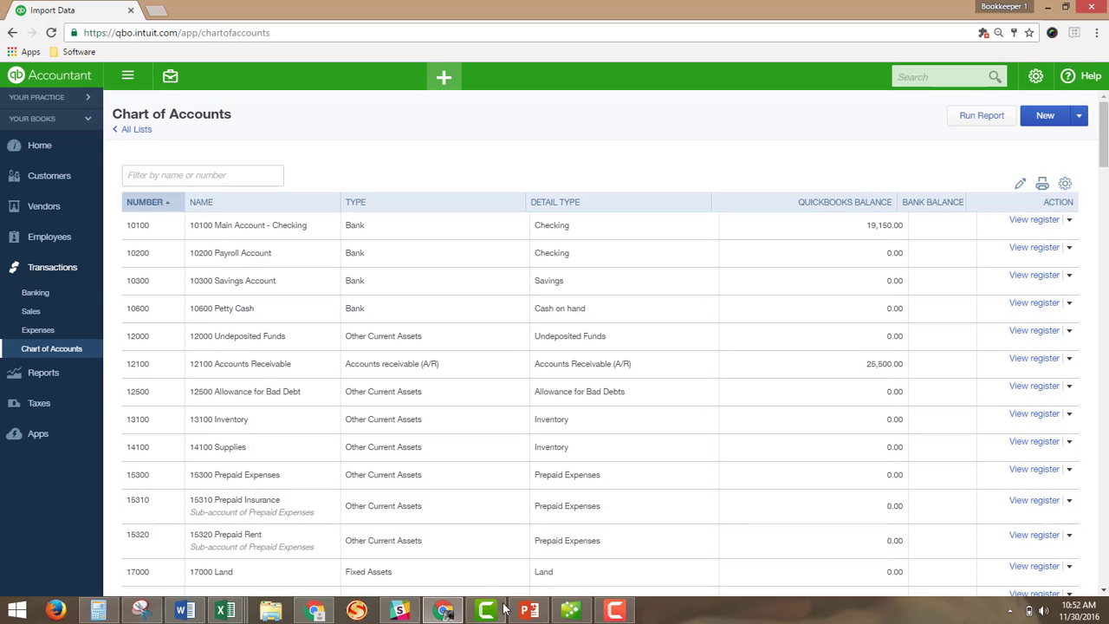
mouse_move(446, 613)
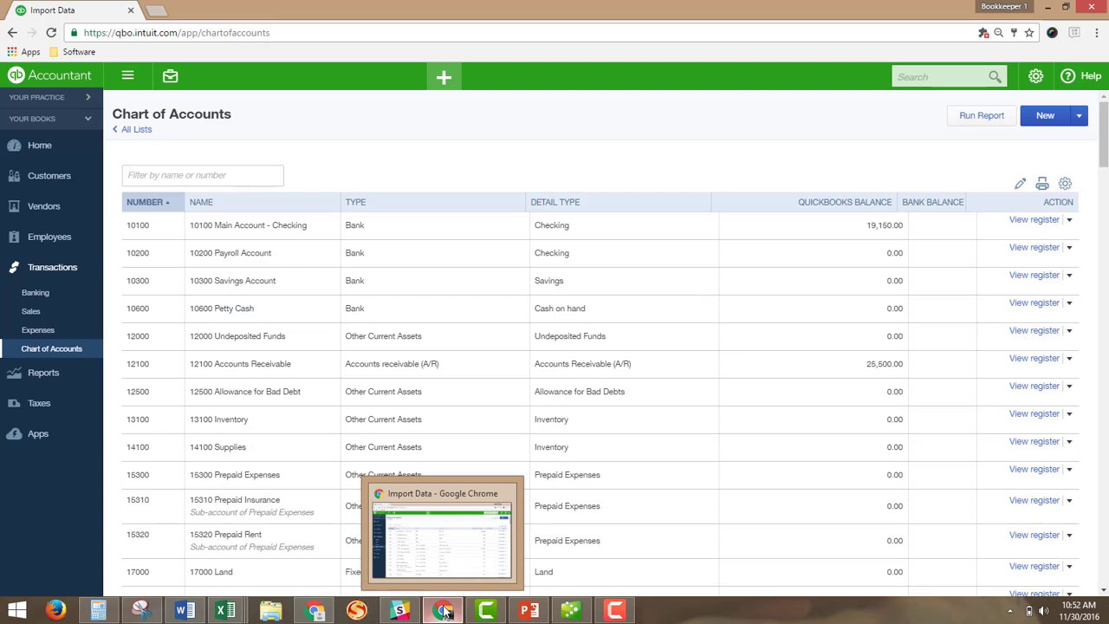